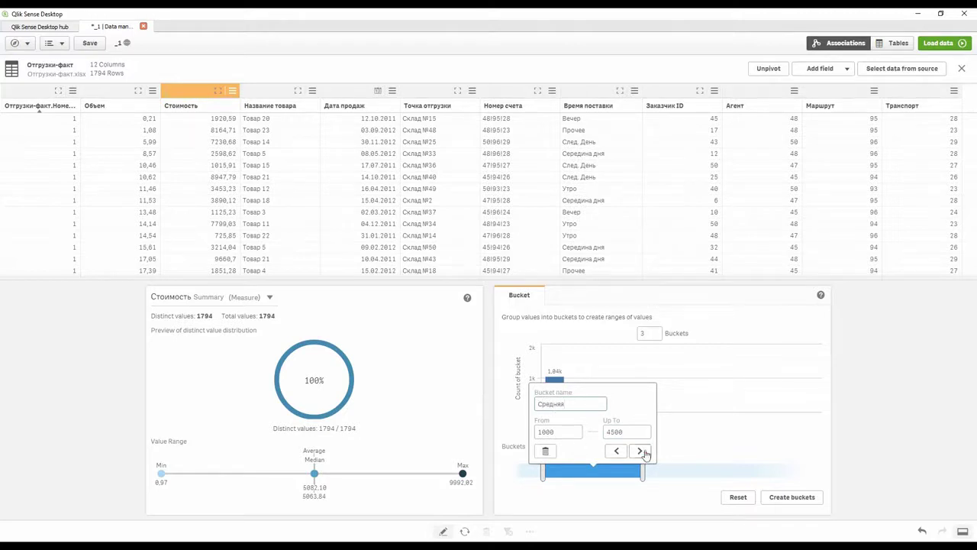
Step: Name the third bucket, starting at 4500, Крупная and create the buckets for the Стоимость field
click(639, 451)
drag(716, 407, 633, 406)
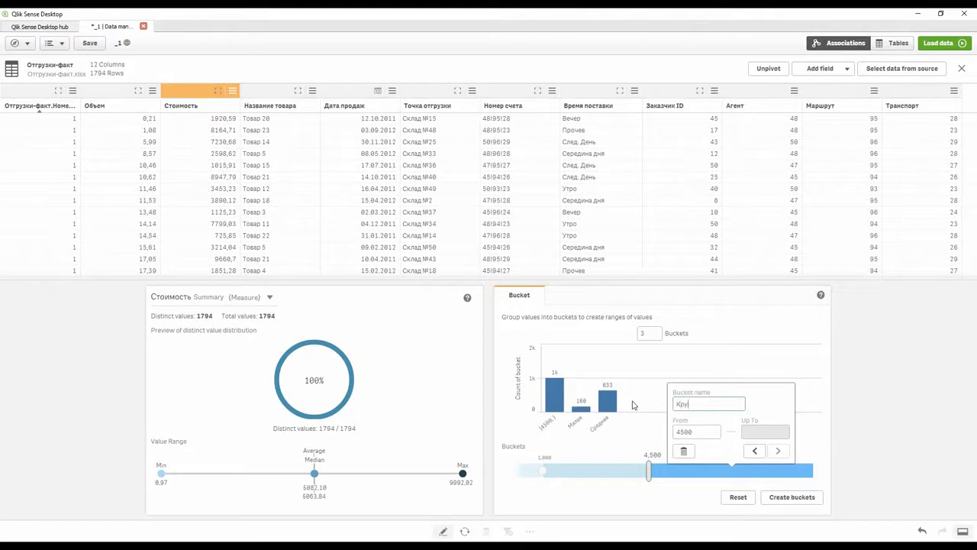
click(752, 452)
click(787, 500)
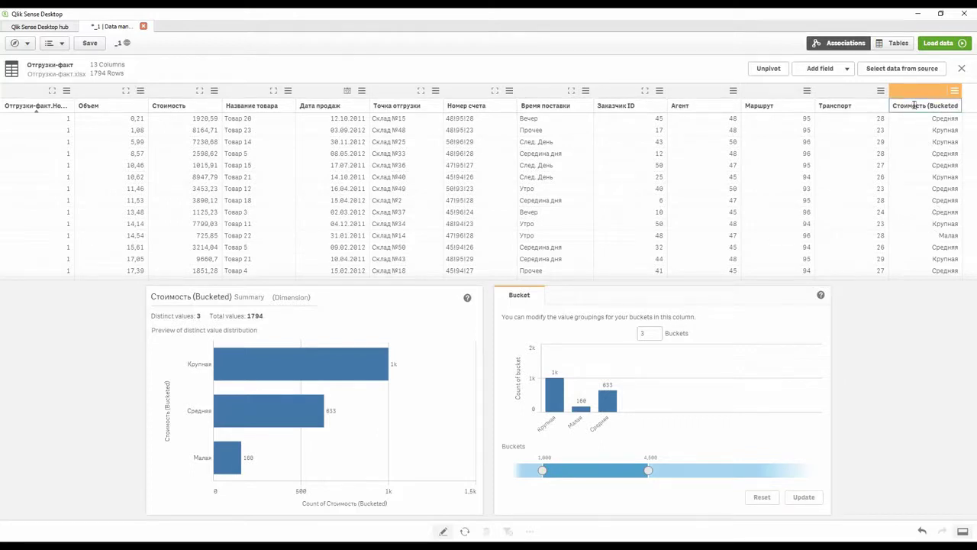
Step: Rename the new bucketed column to Стоимость (Категории)
key(shift+End)
text((Категории))
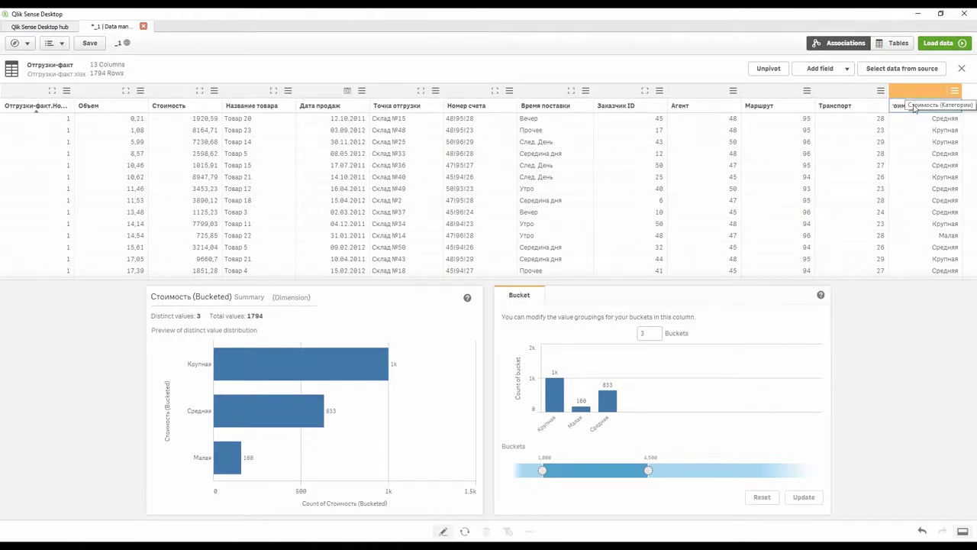
click(920, 343)
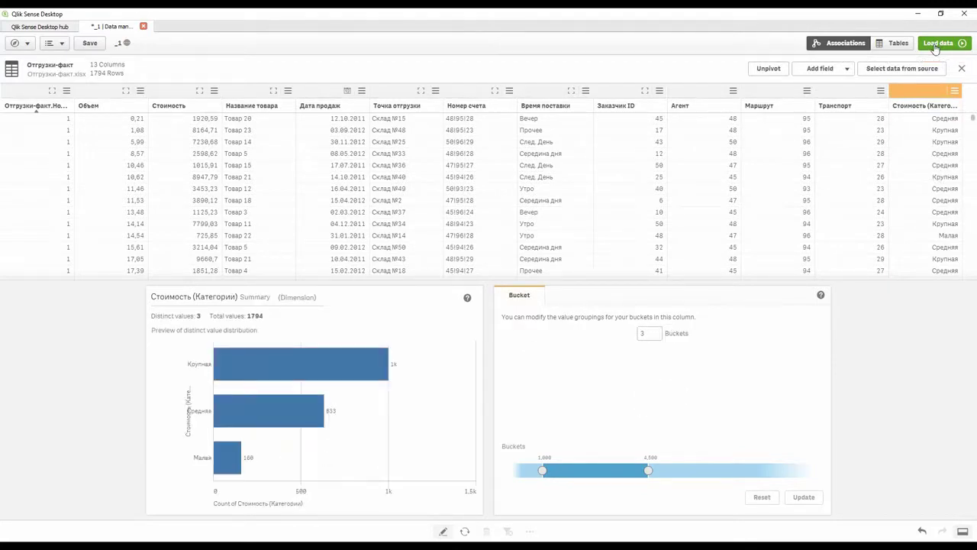
Step: Load the data into the app and return to the table associations view
click(936, 44)
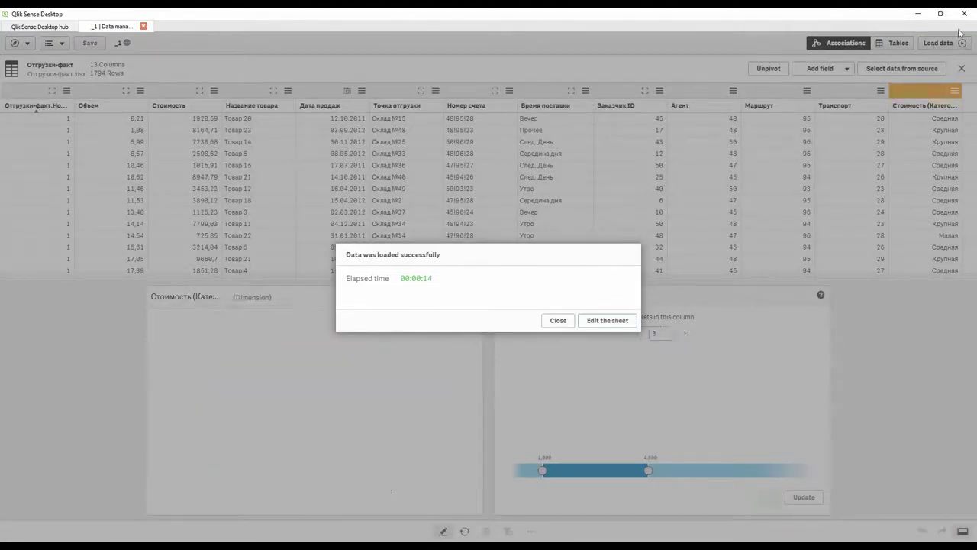
click(559, 321)
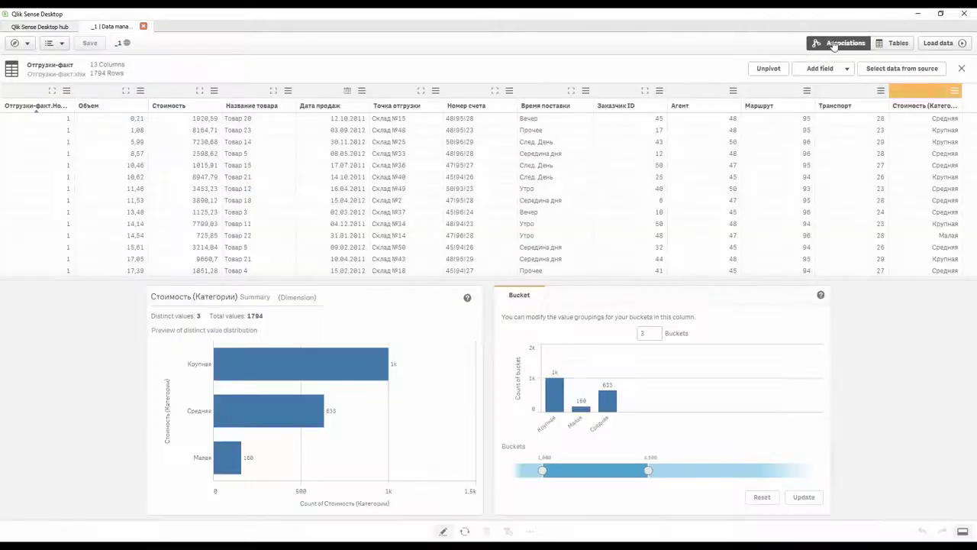
click(835, 43)
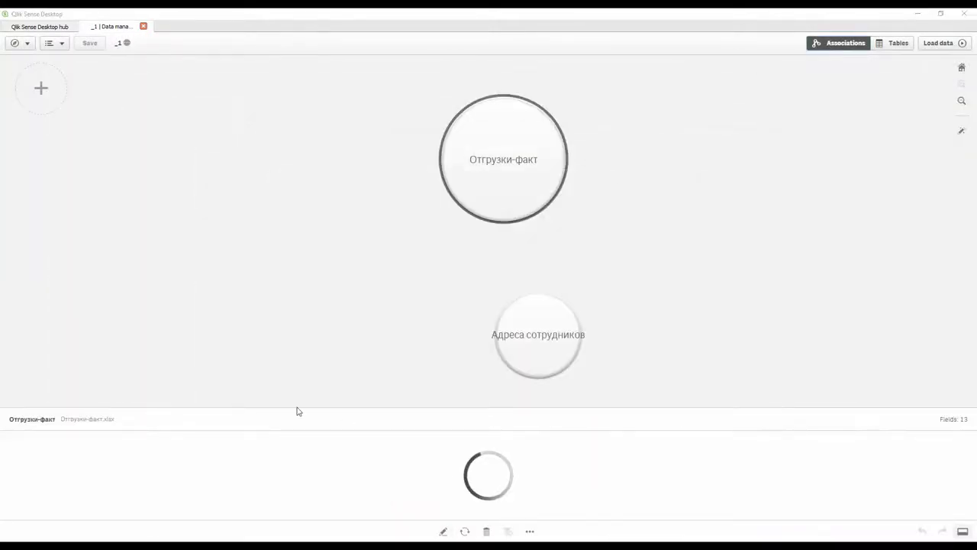
Step: Add the Склады отгрузки table with all its fields from Склады отгрузки.xlsx in the Data folder
key(alt+Tab)
drag(174, 405, 657, 254)
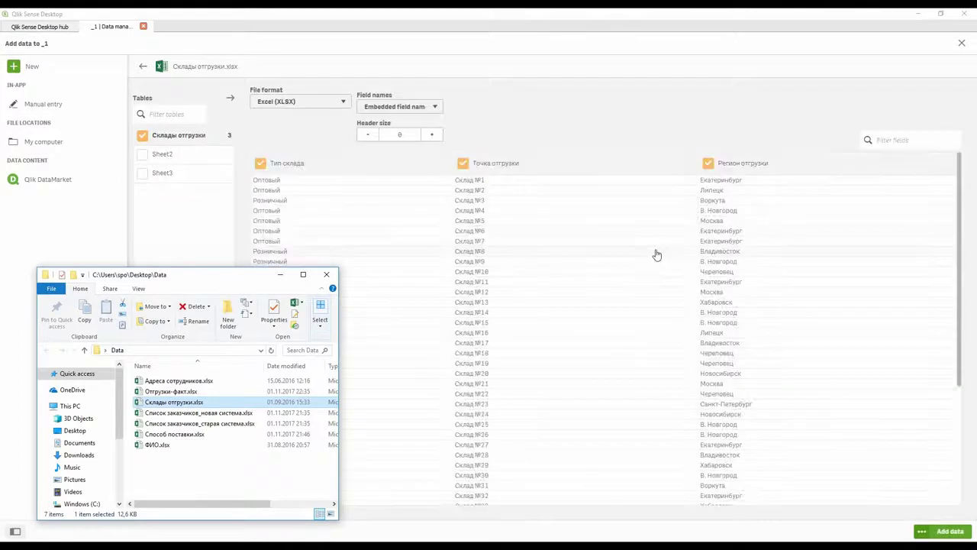
click(537, 124)
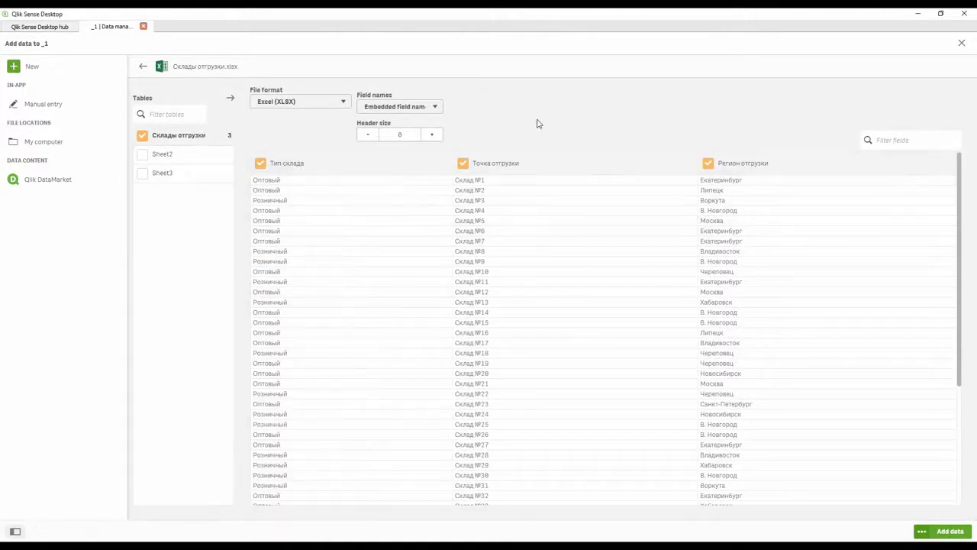
click(921, 527)
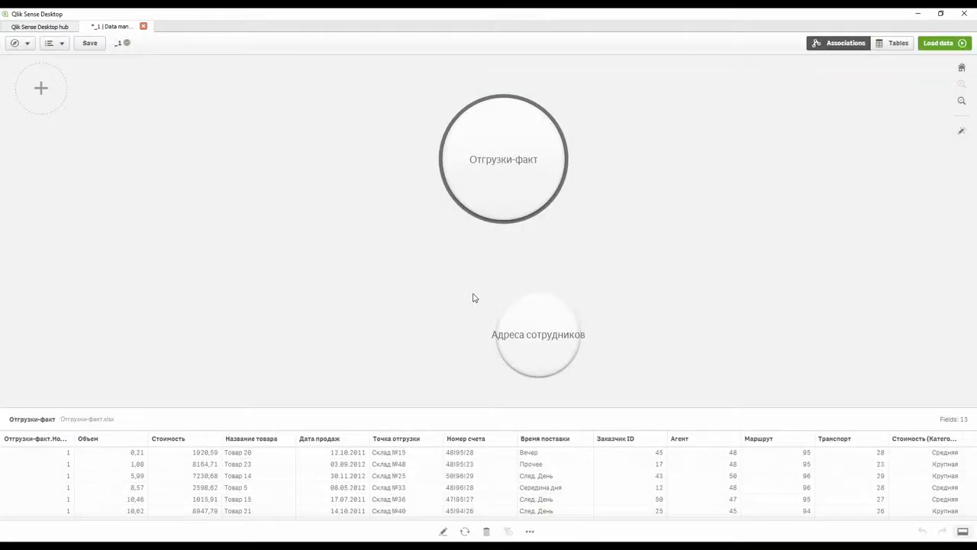
Step: Add the customer reference table with all three fields from Список заказчиков_новая система.xlsx in the Data folder
drag(474, 298, 473, 294)
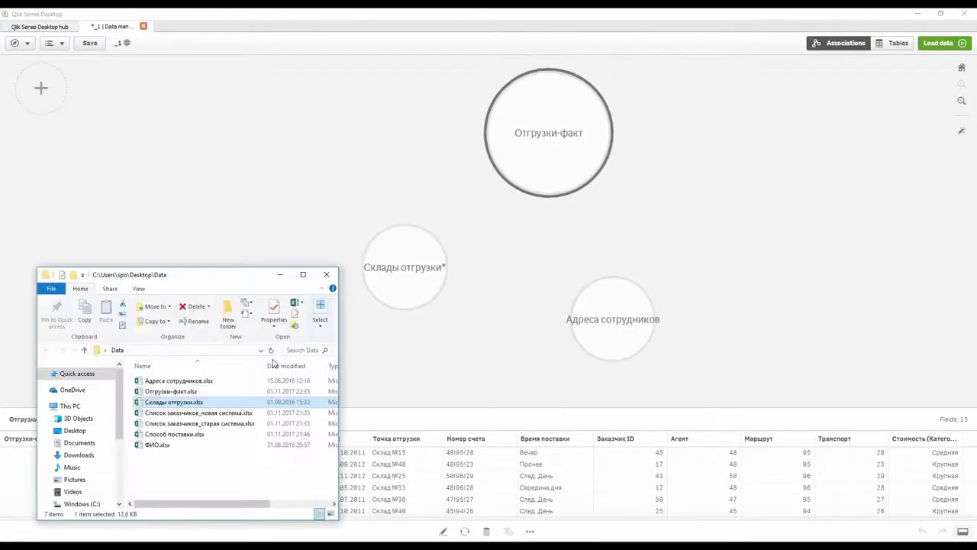
click(184, 414)
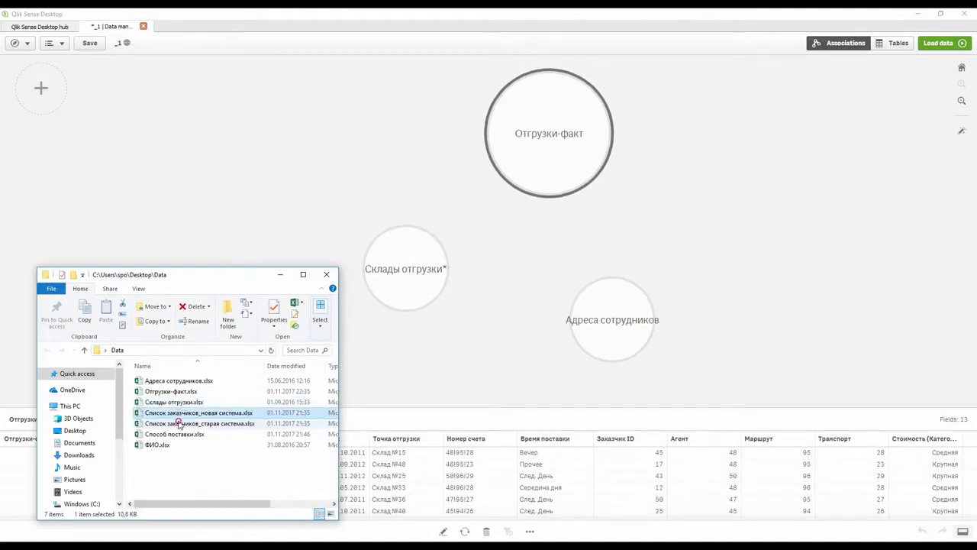
click(180, 424)
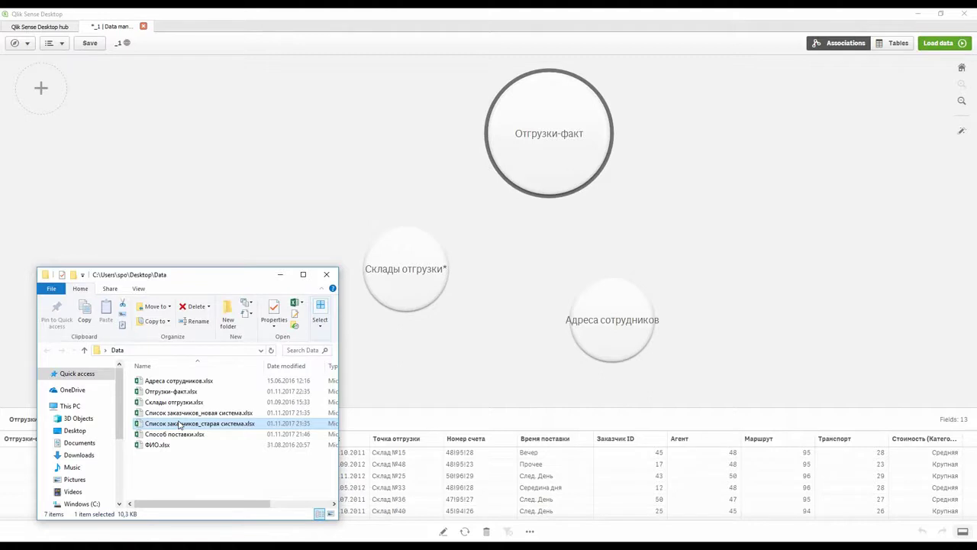
click(189, 416)
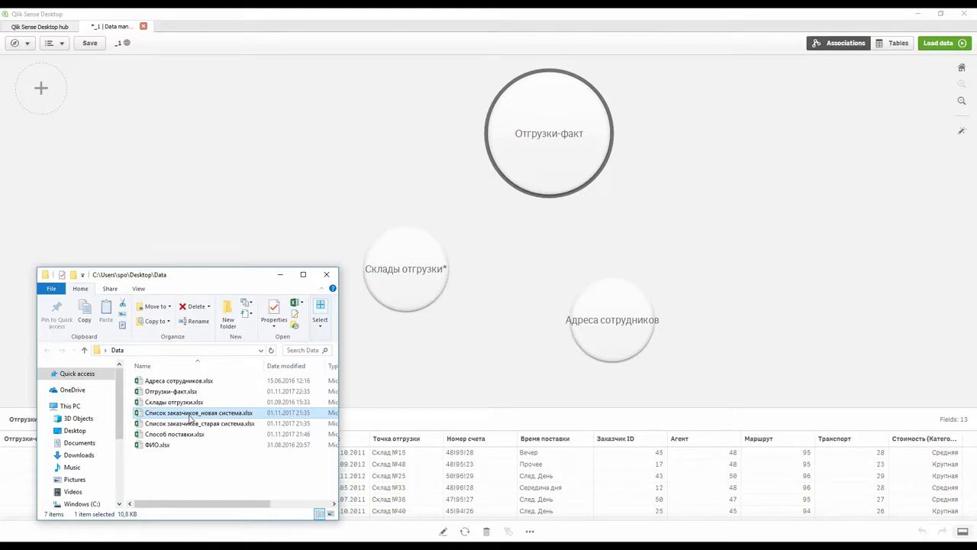
drag(189, 417, 319, 221)
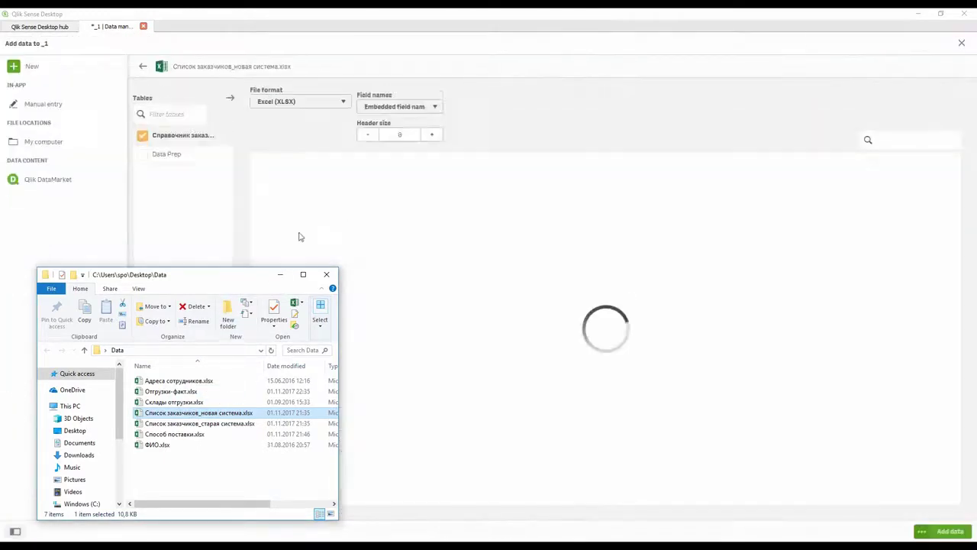
click(326, 274)
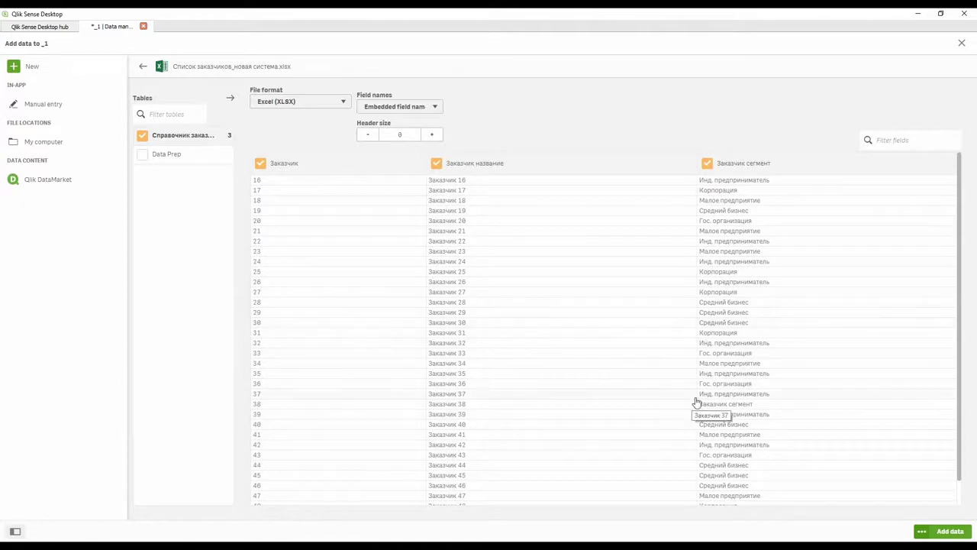
click(950, 534)
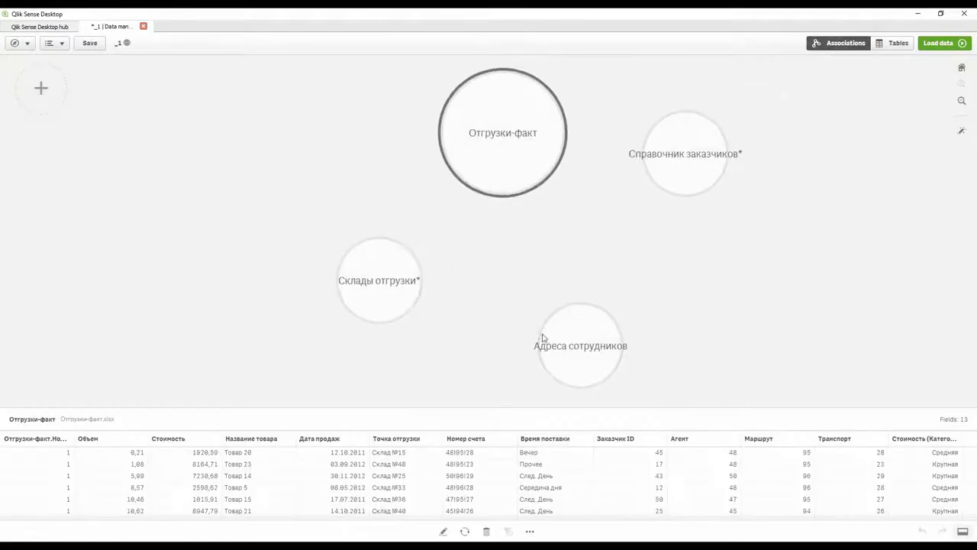
Step: Add the Заказчики table with all its fields from Список заказчиков_старая система.xlsx in the Data folder
key(alt+Tab)
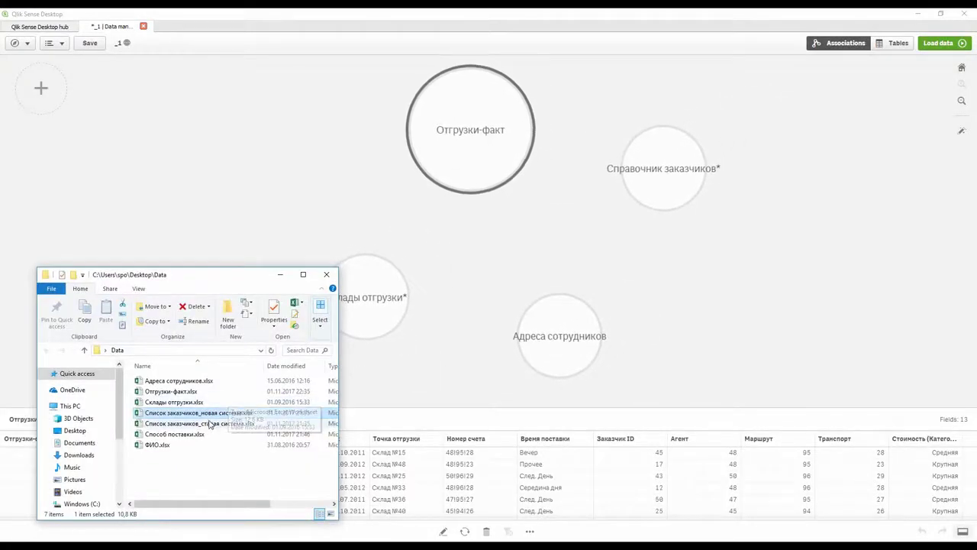
drag(197, 423, 294, 235)
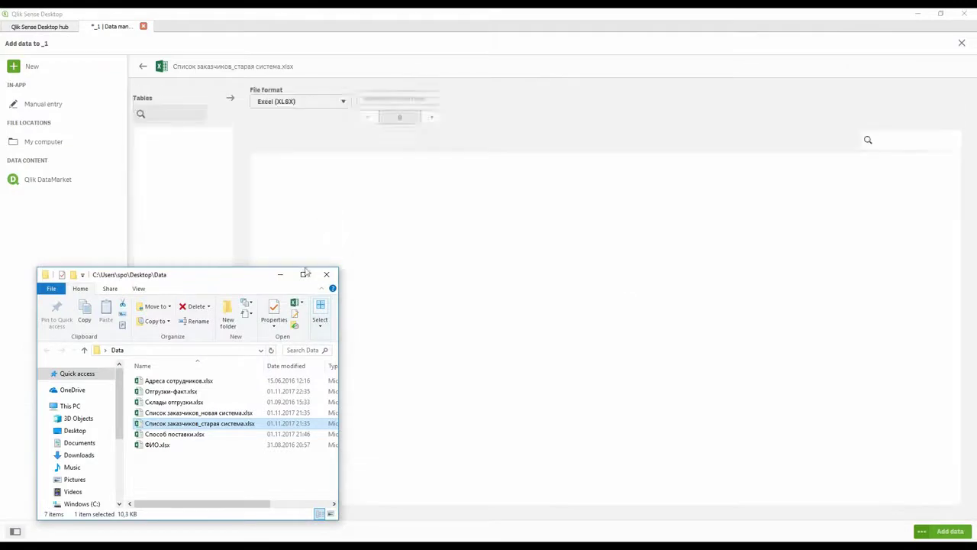
click(281, 275)
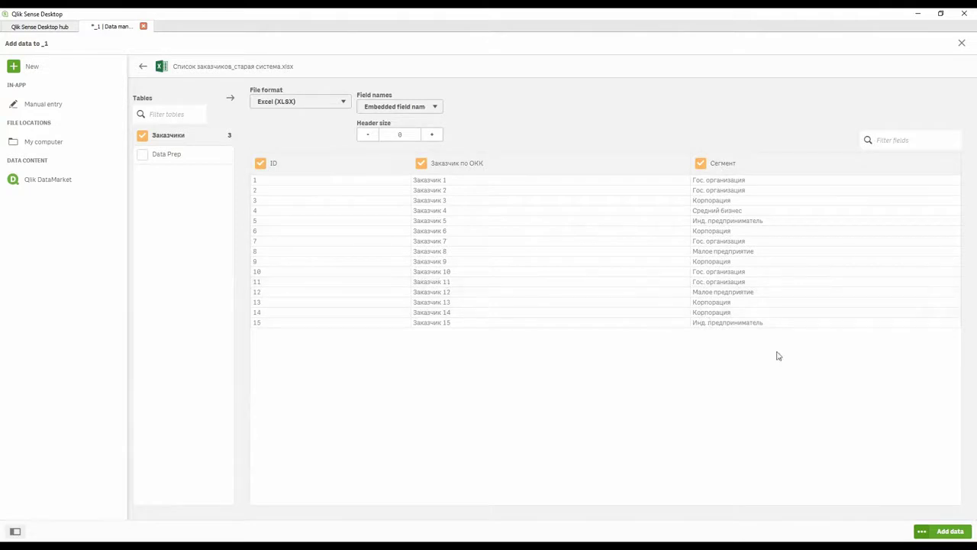
click(951, 531)
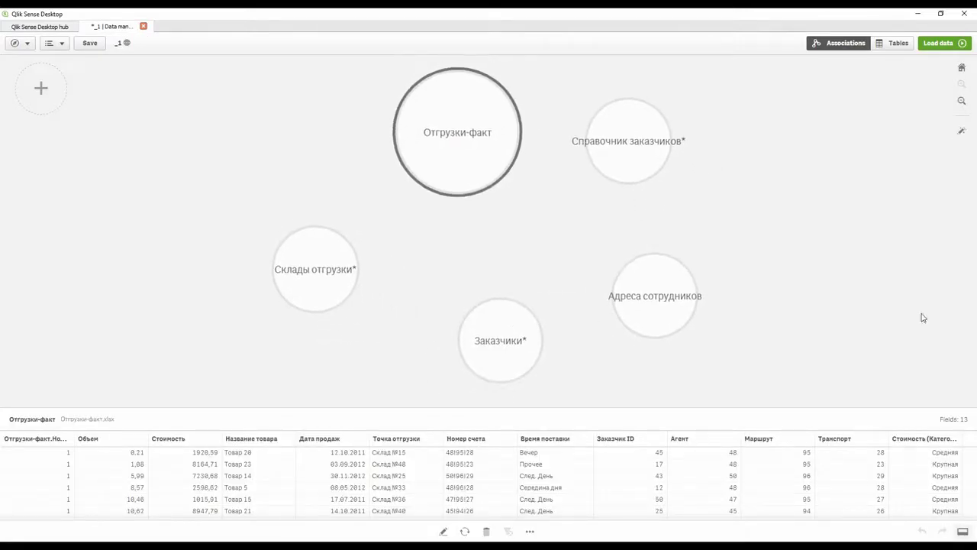
Step: Start concatenating Справочник заказчиков and choose Заказчики as the second table
click(607, 154)
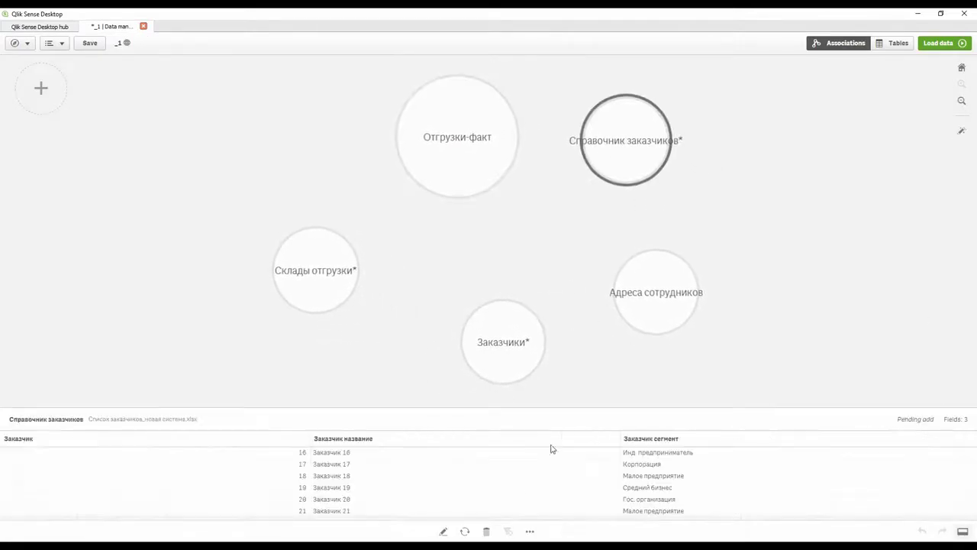
click(531, 535)
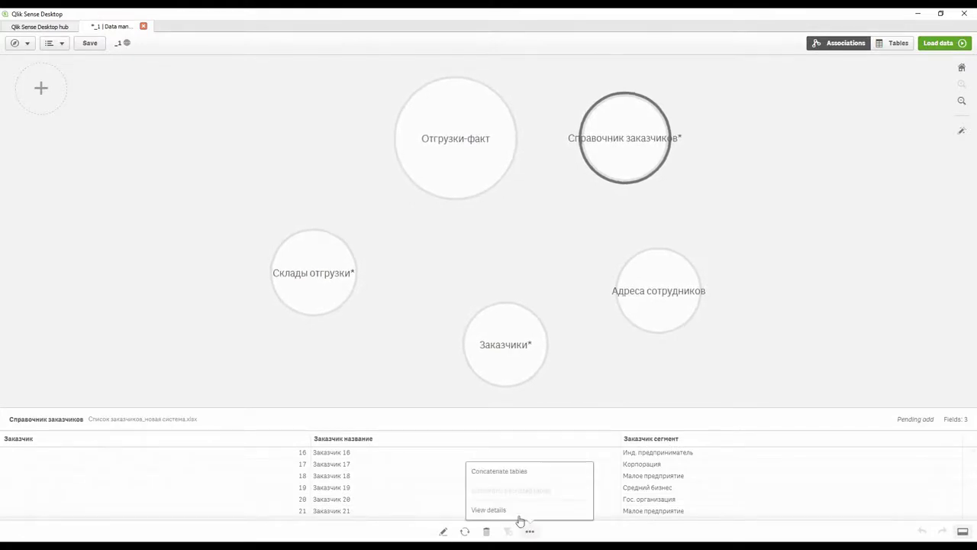
click(511, 471)
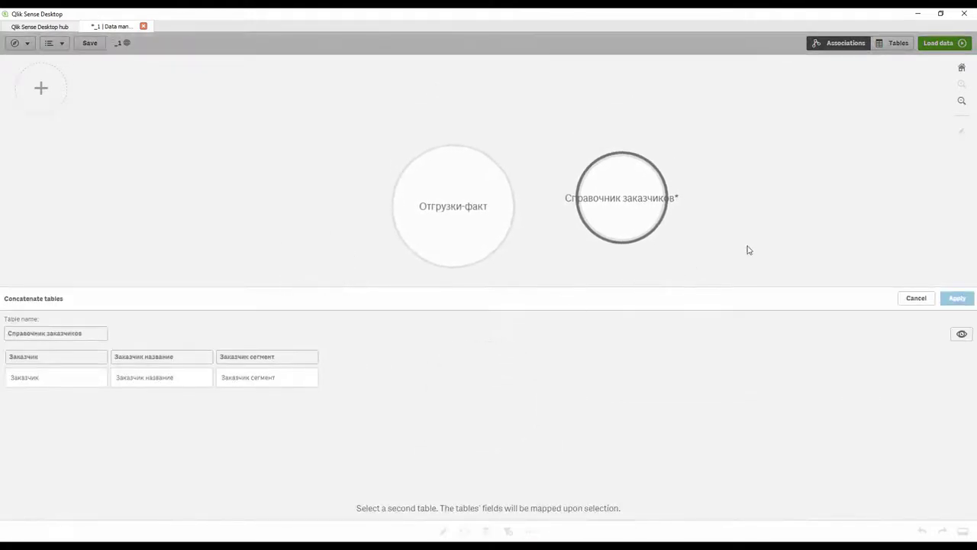
scroll(730, 228, down, 1)
drag(730, 228, 730, 118)
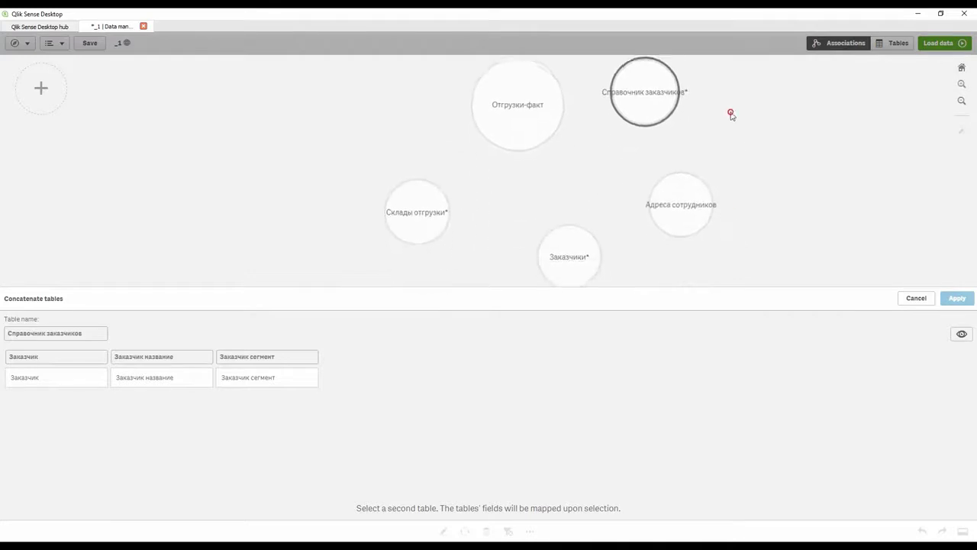
click(565, 242)
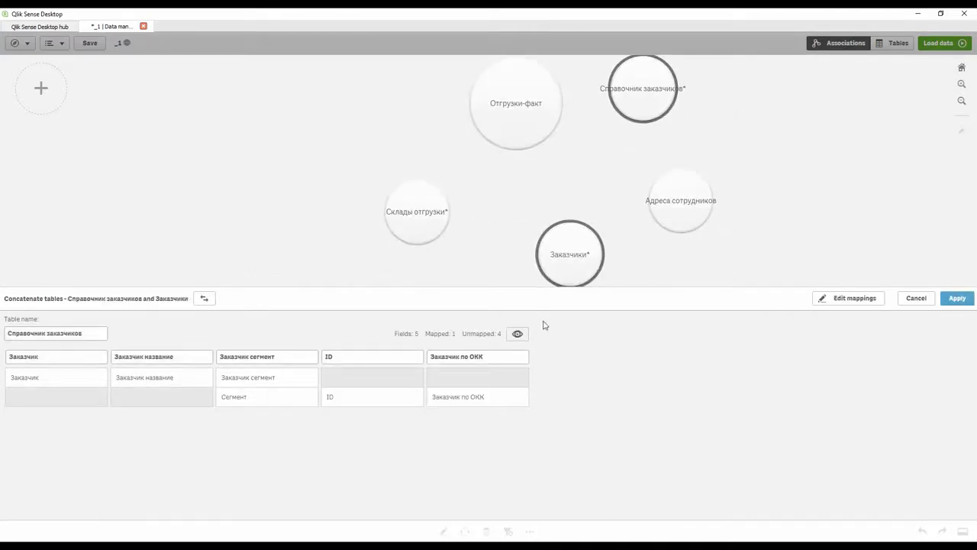
Step: Preview the values, map ID to Заказчик and Заказчик по ОКК to Заказчик название, and apply the concatenation
click(517, 336)
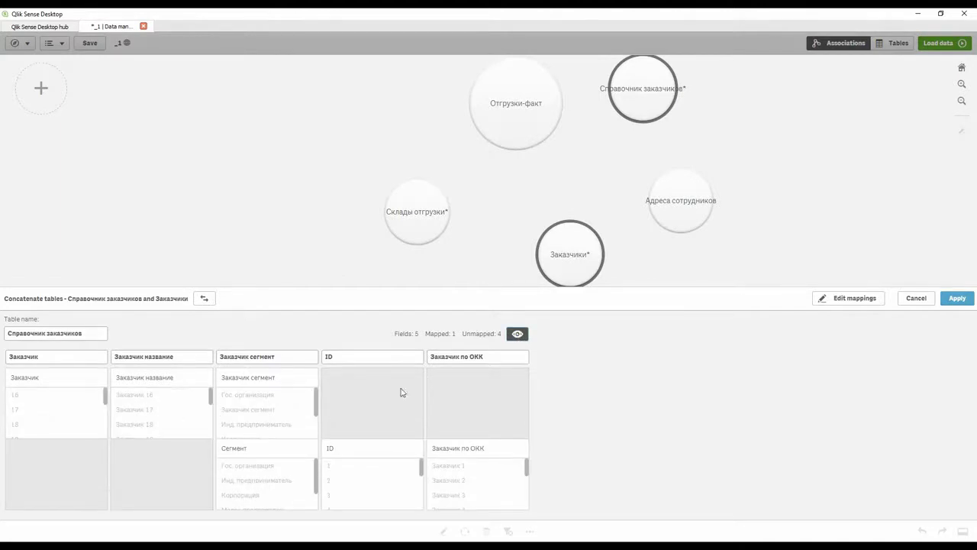
click(863, 301)
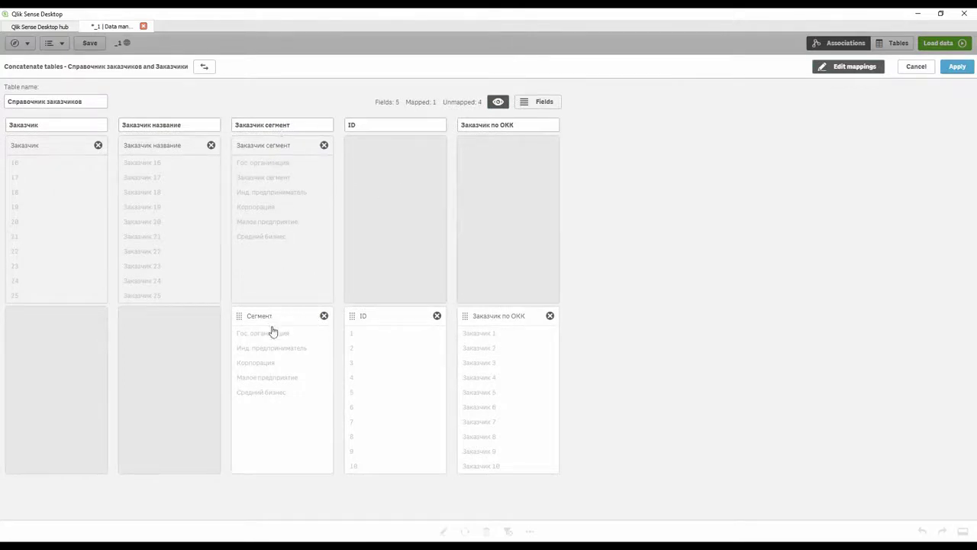
drag(391, 322, 61, 330)
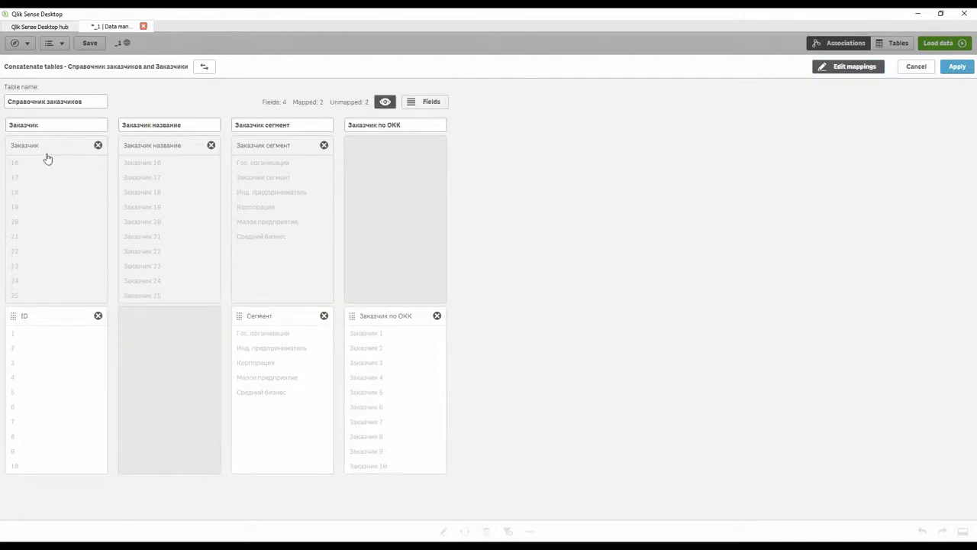
drag(386, 318, 161, 319)
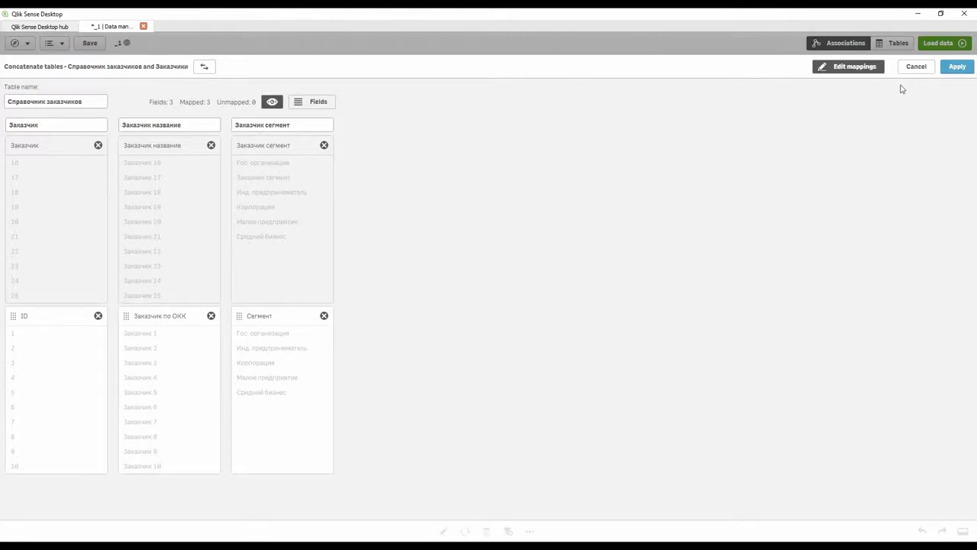
click(954, 69)
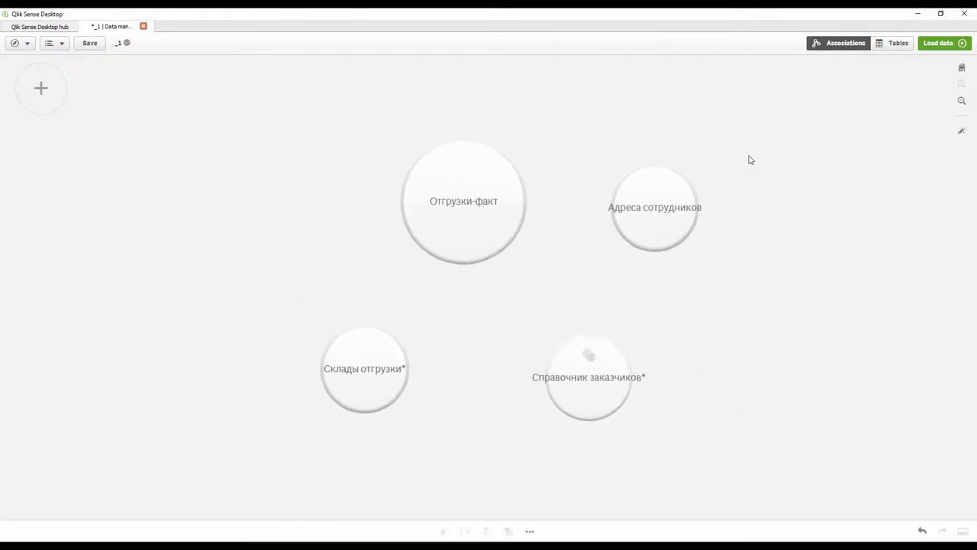
Step: Add the Способы поставки table with both its fields from Способ поставки.xlsx in the Data folder
key(alt+Tab)
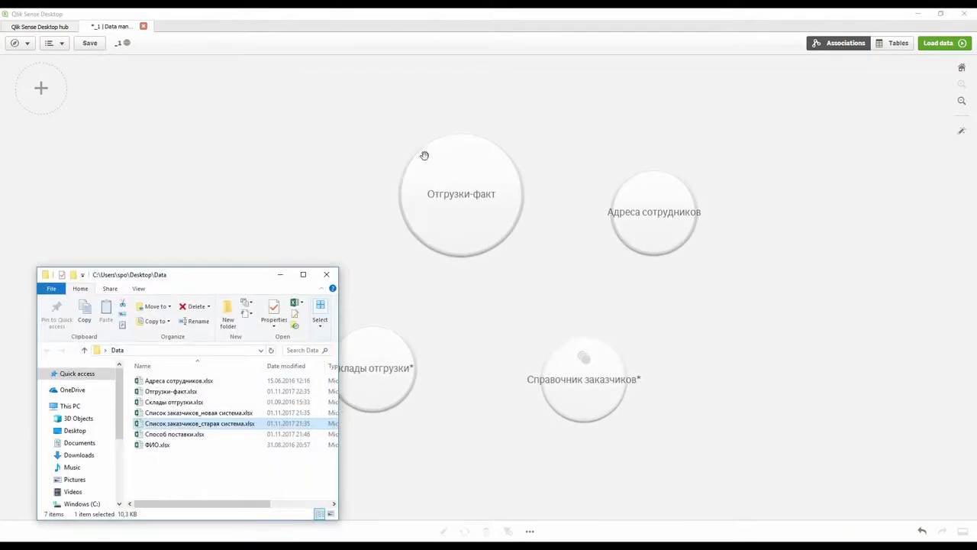
drag(179, 434, 717, 321)
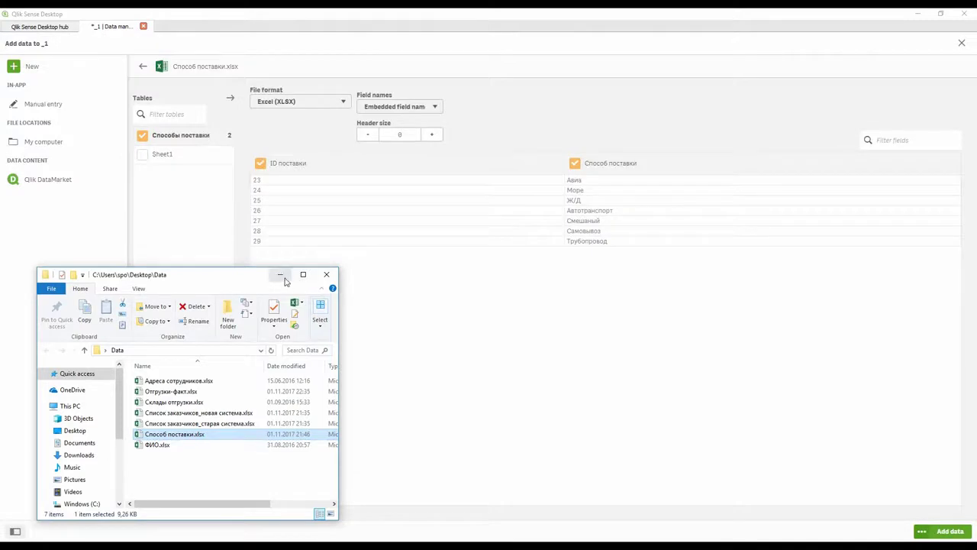
click(281, 274)
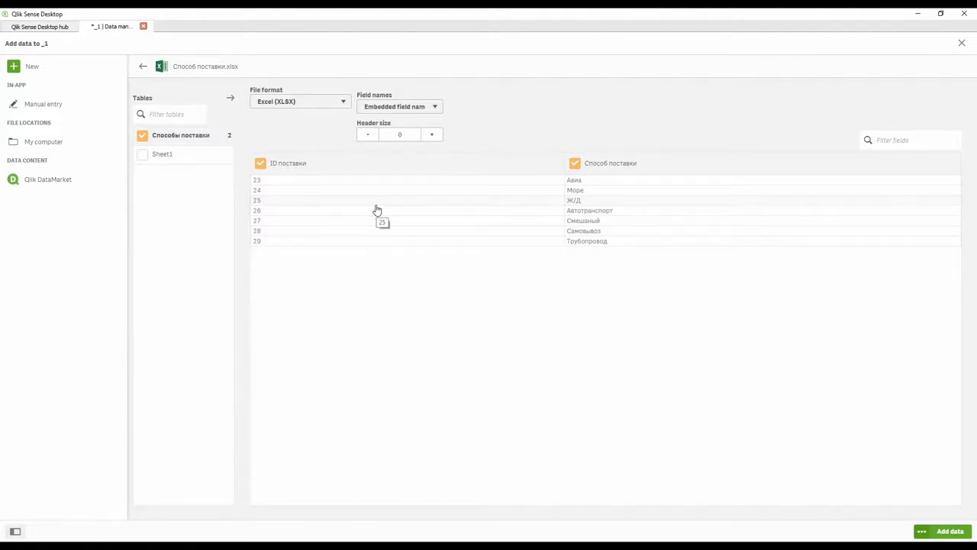
click(947, 531)
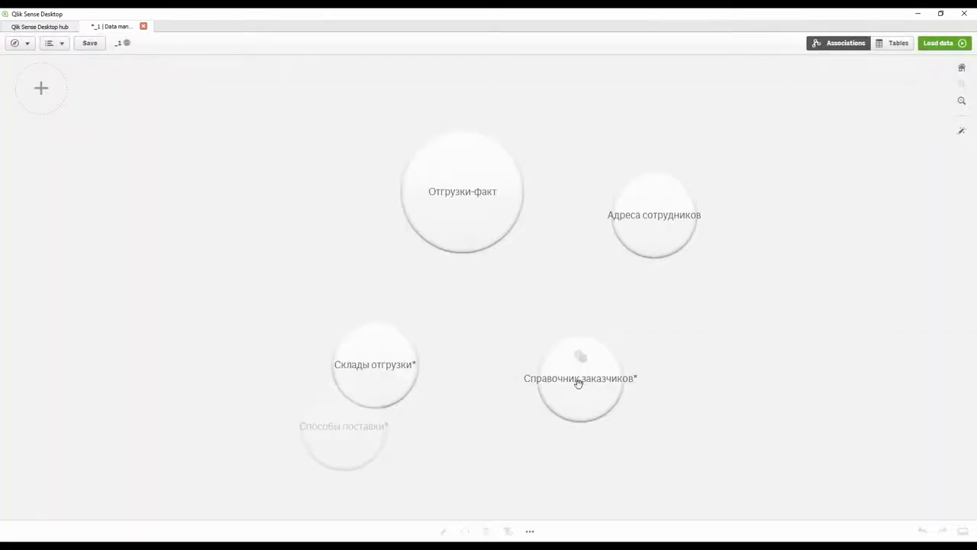
Step: Add the ФИО сотрудников table with all three fields from ФИО.xlsx in the Data folder
key(alt+Tab)
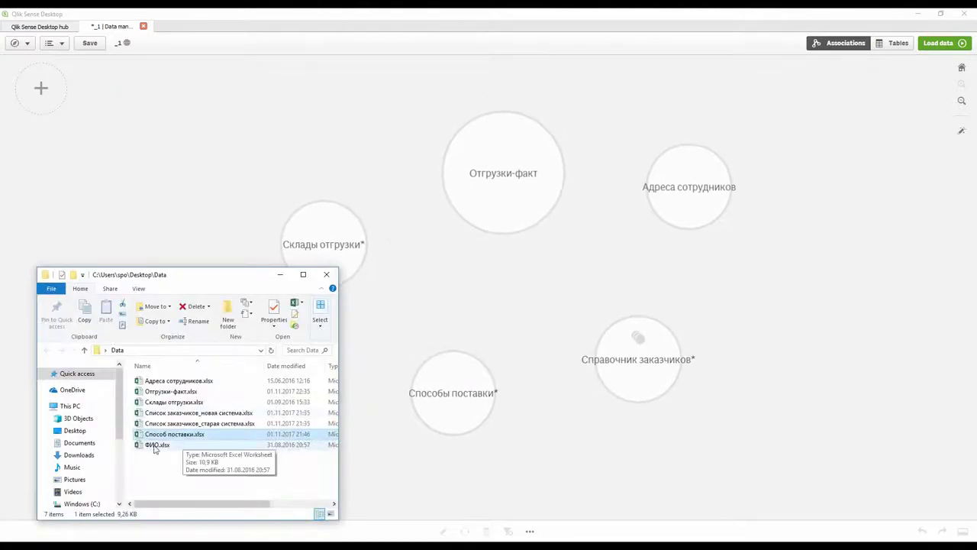
click(159, 446)
drag(158, 446, 672, 301)
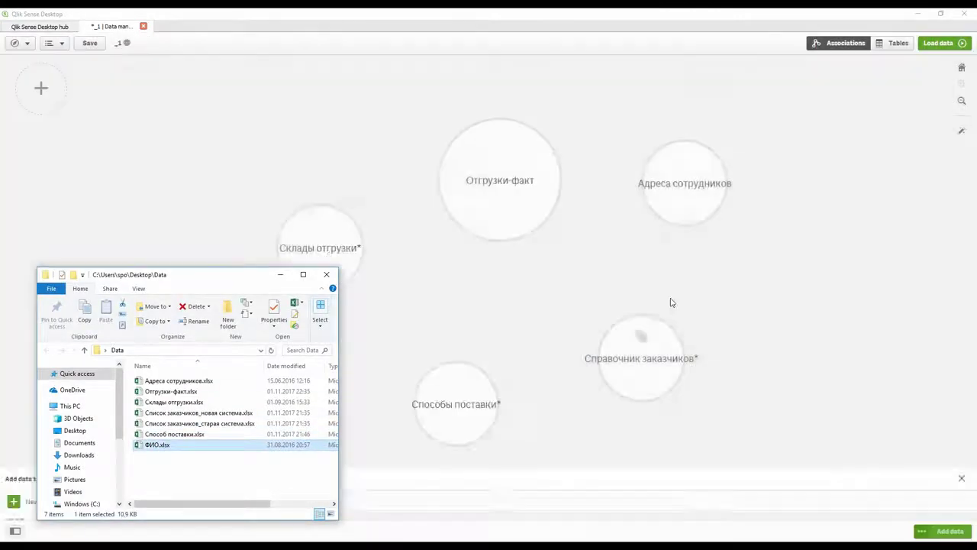
click(280, 275)
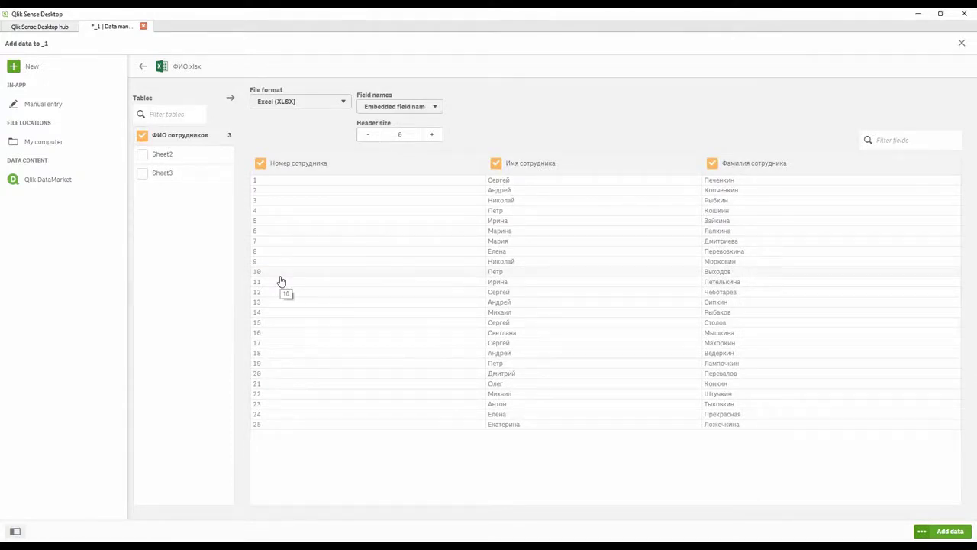
click(951, 535)
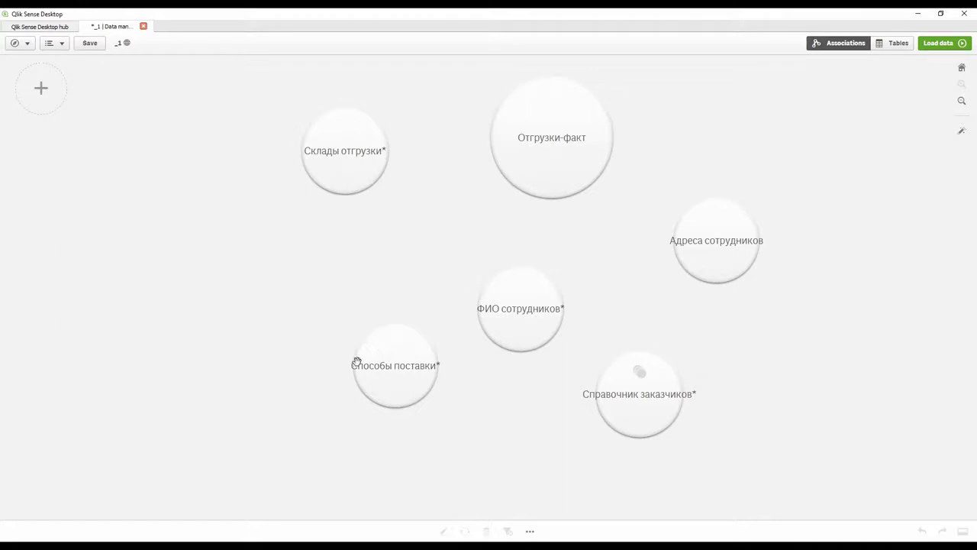
Step: Preview the Способы поставки, Склады отгрузки and Адреса сотрудников tables and check which tables Адреса сотрудников can be associated with
click(394, 353)
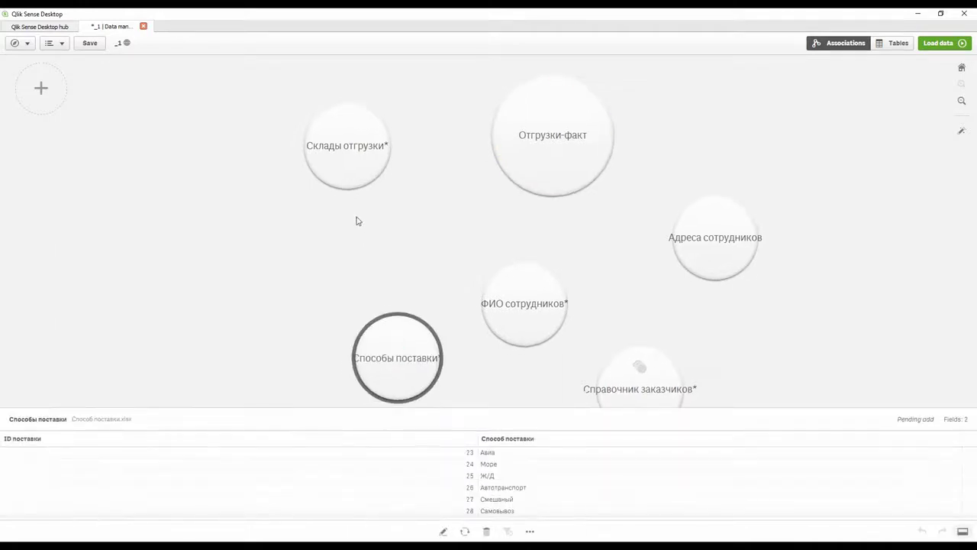
click(354, 148)
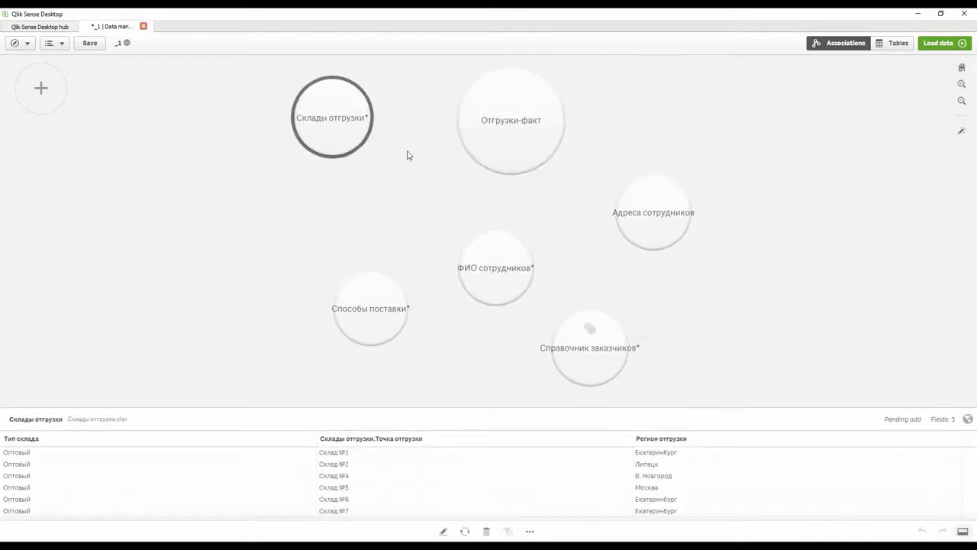
click(643, 205)
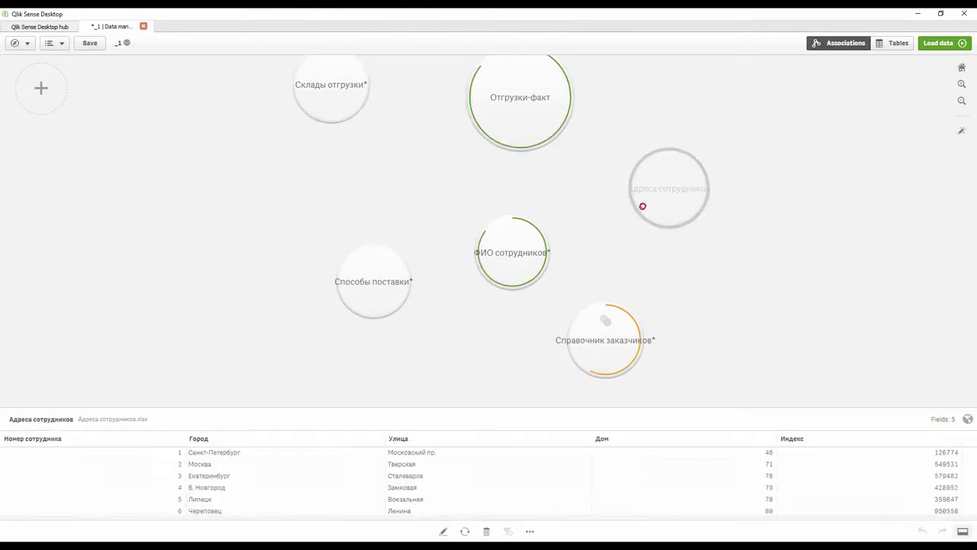
drag(643, 207, 616, 258)
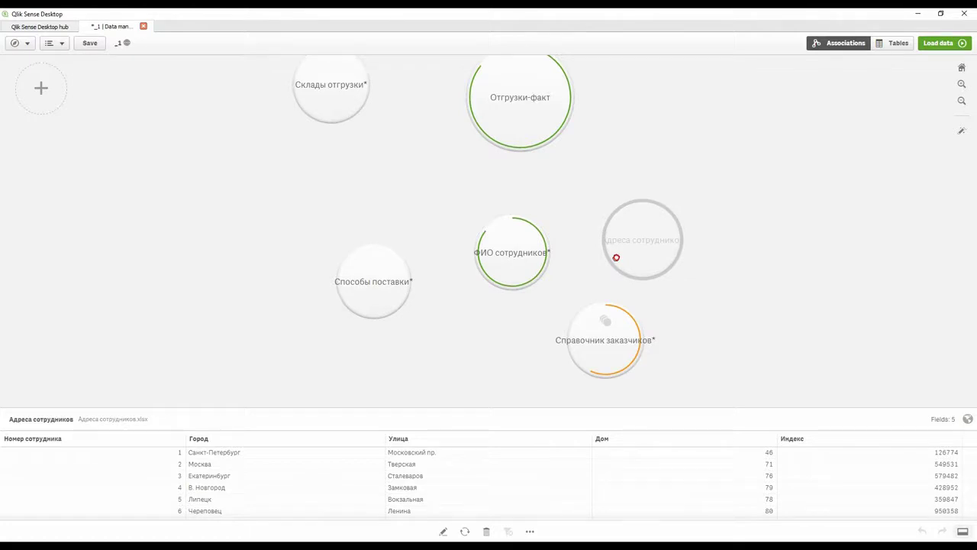
drag(616, 258, 604, 257)
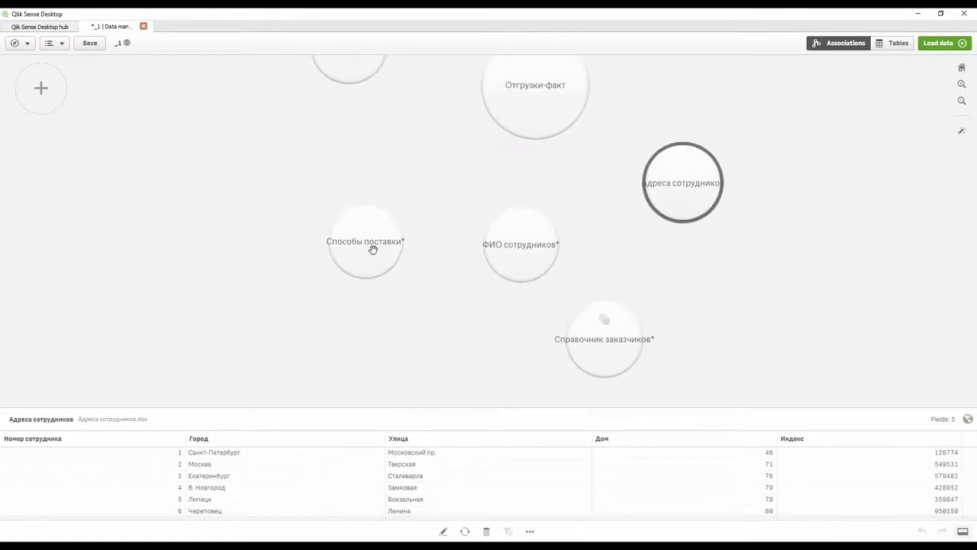
click(373, 249)
drag(373, 249, 478, 262)
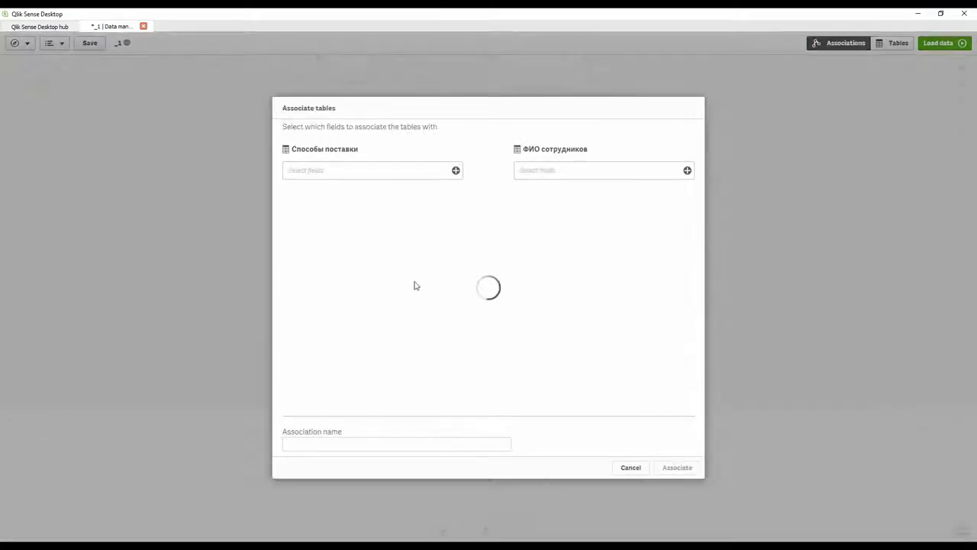
click(342, 174)
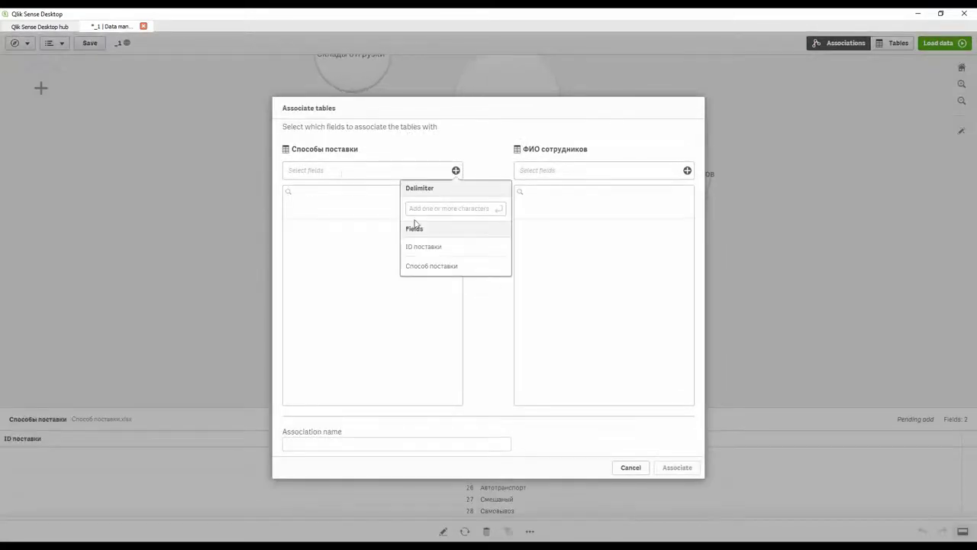
click(631, 467)
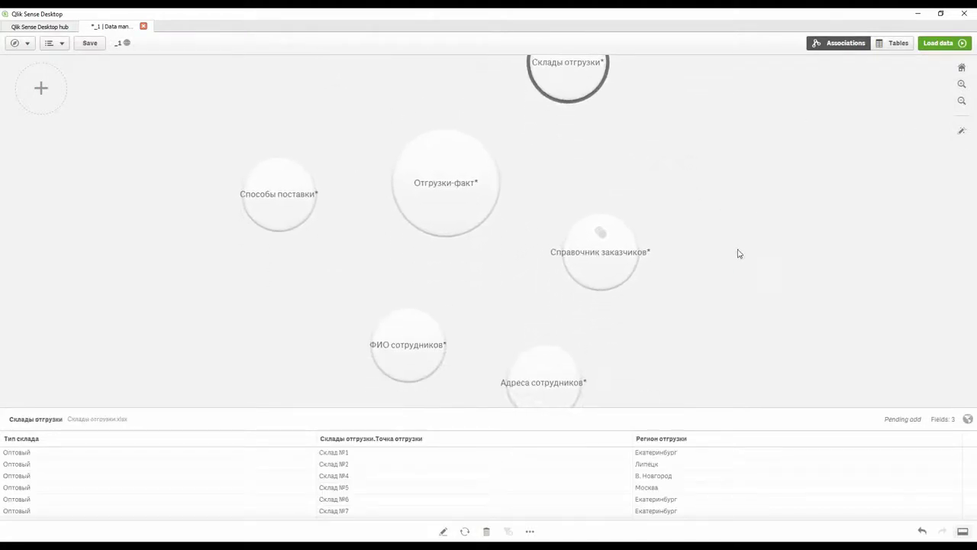
Step: Apply the recommended associations to all tables and inspect the link between Отгрузки-факт and Способы поставки
click(962, 134)
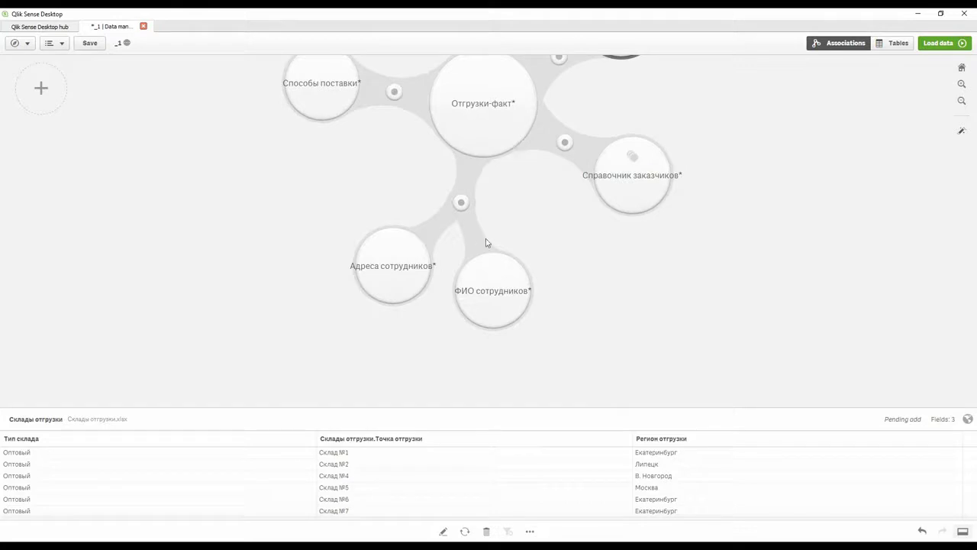
drag(626, 107, 623, 156)
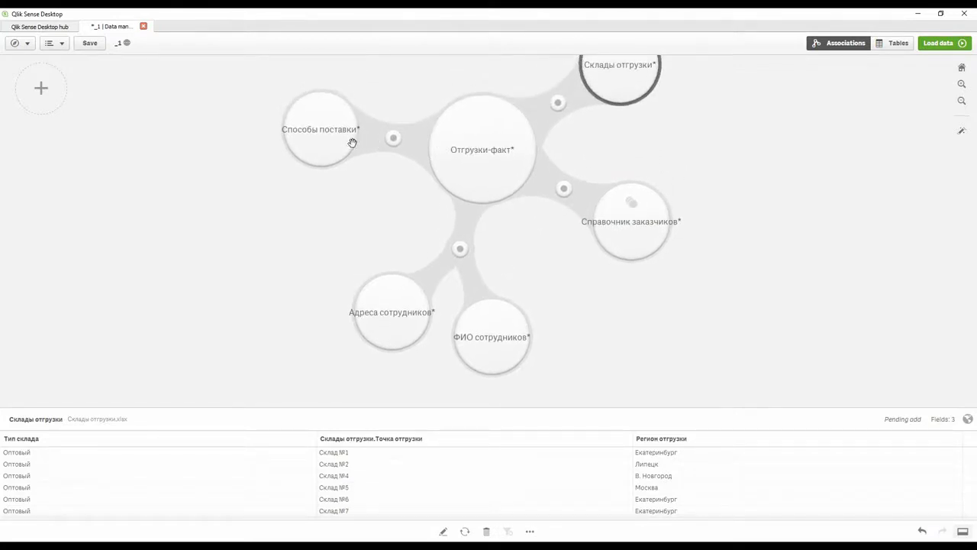
click(392, 139)
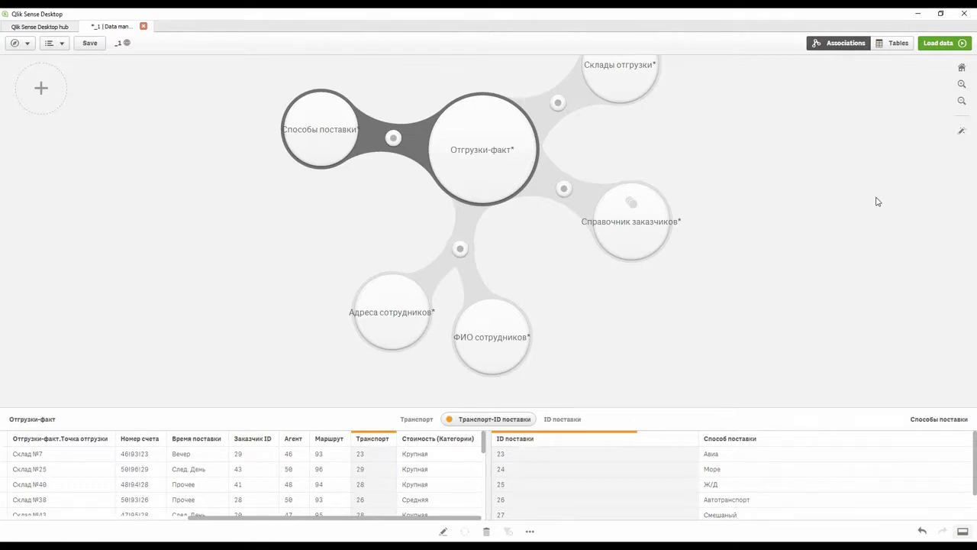
Step: Load the data of the associated tables into the app
click(941, 45)
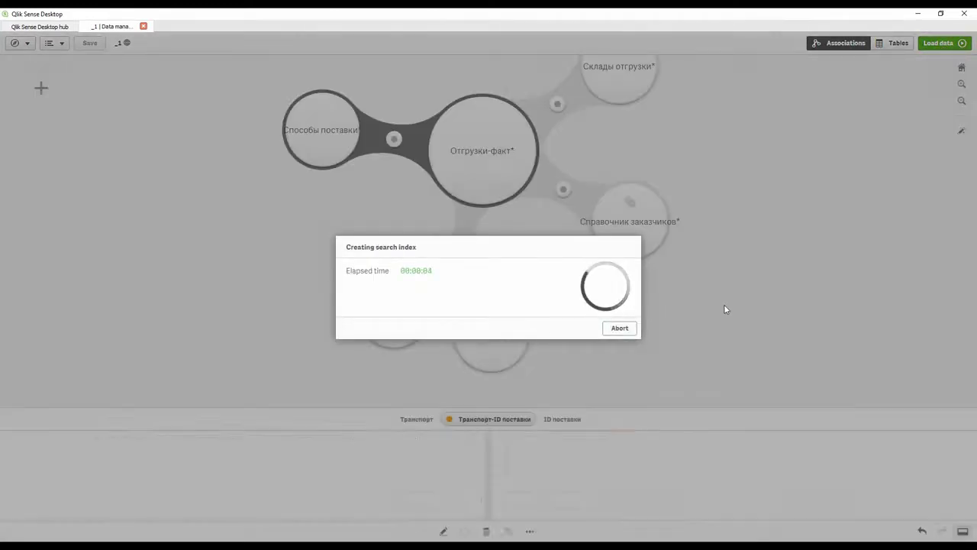
click(559, 321)
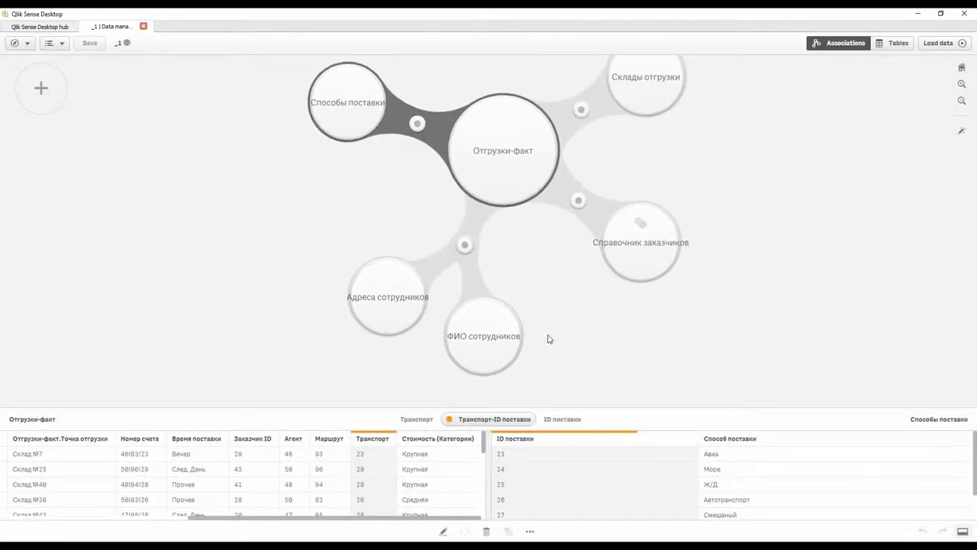
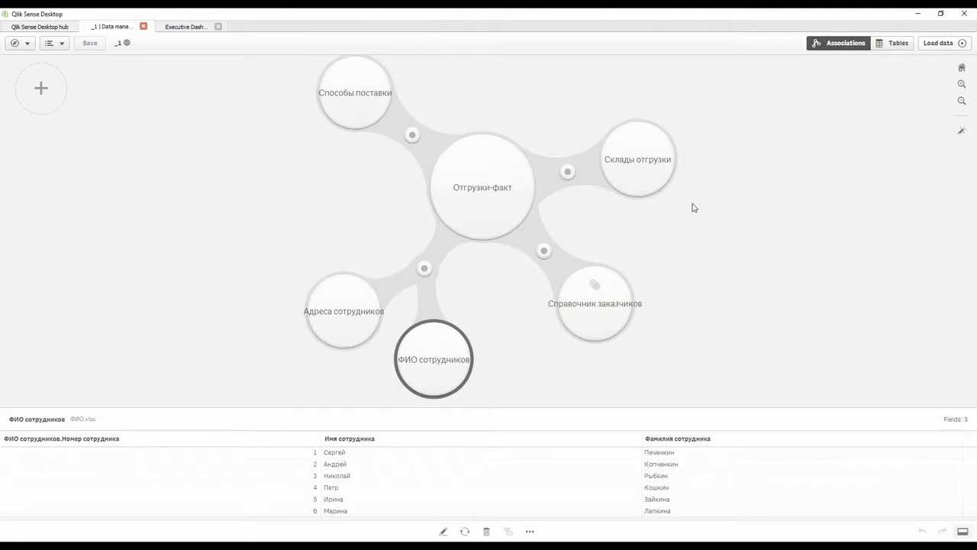
Step: Open My new sheet from the app overview and start editing it
click(15, 43)
click(35, 66)
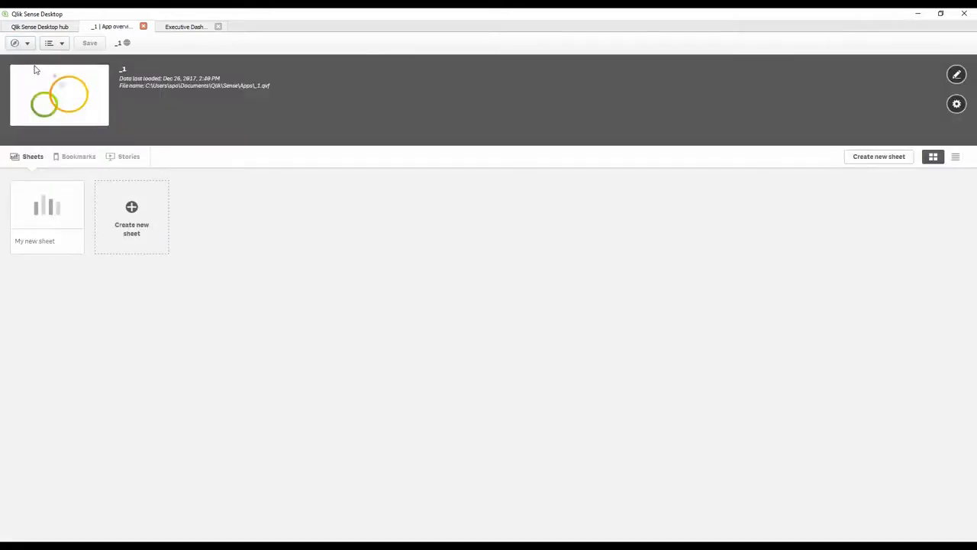
click(58, 207)
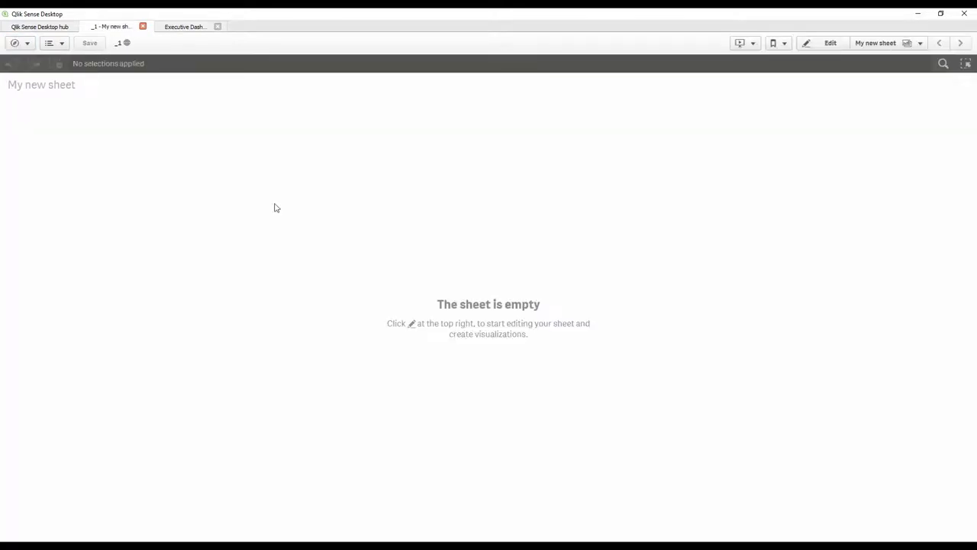
click(820, 46)
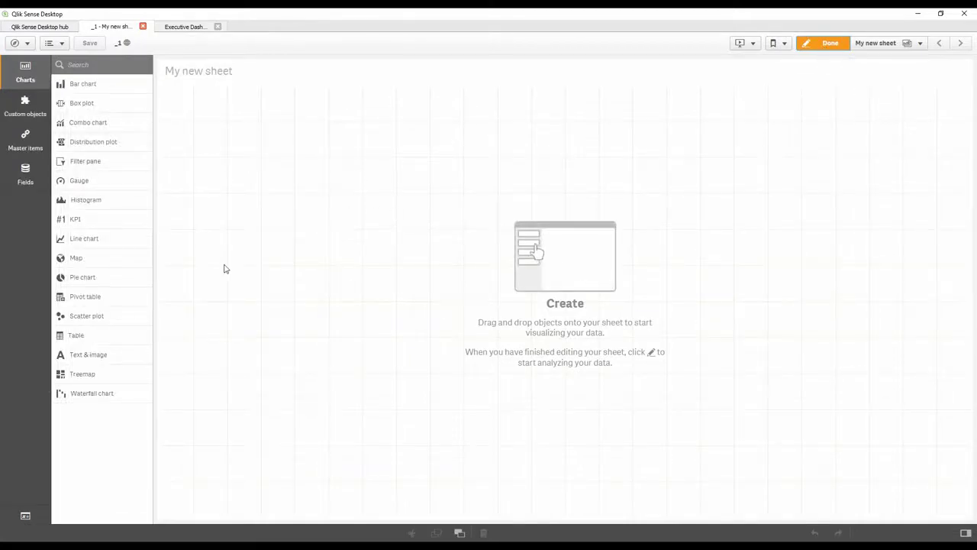
Step: Add the fields Фамилия сотрудника, Имя сотрудника and Город to the sheet as narrow side-by-side filter panes
click(24, 182)
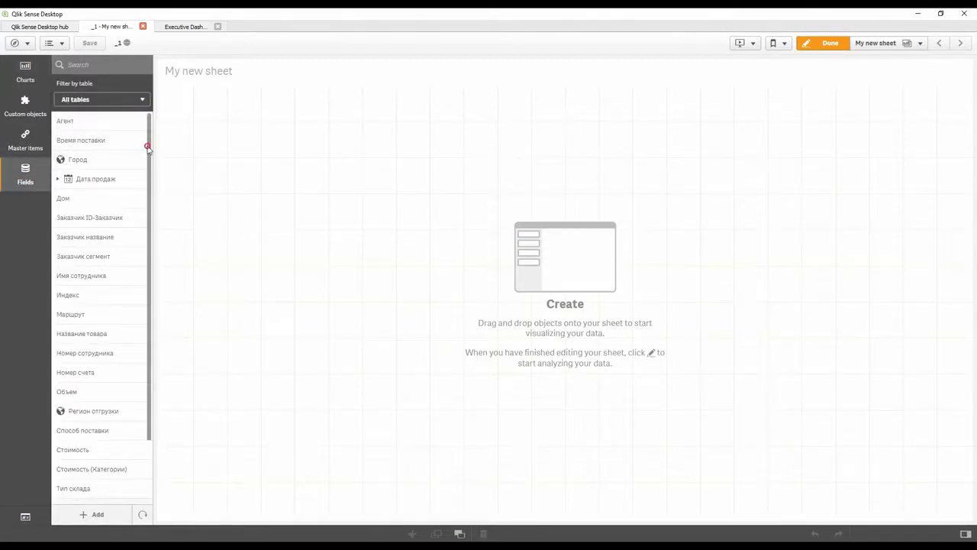
drag(147, 147, 146, 200)
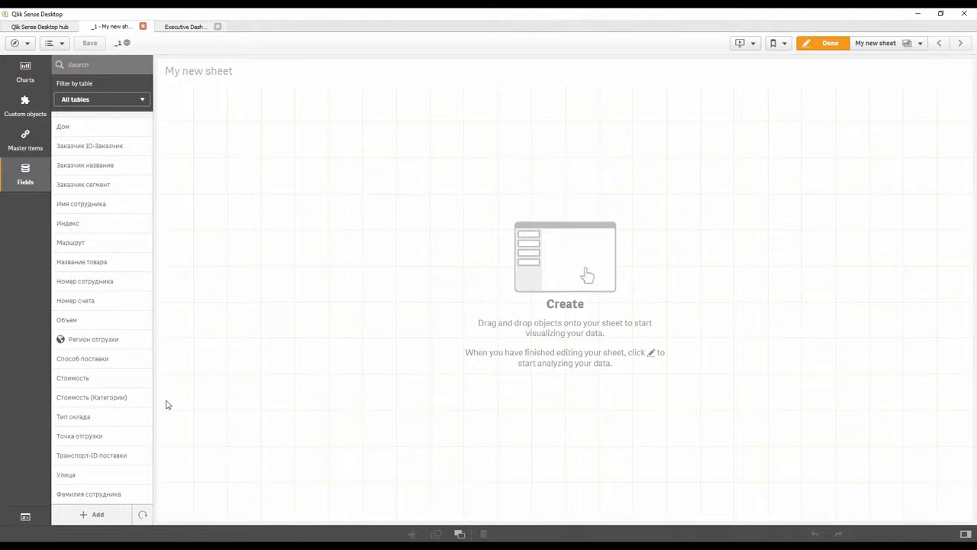
drag(77, 496, 238, 287)
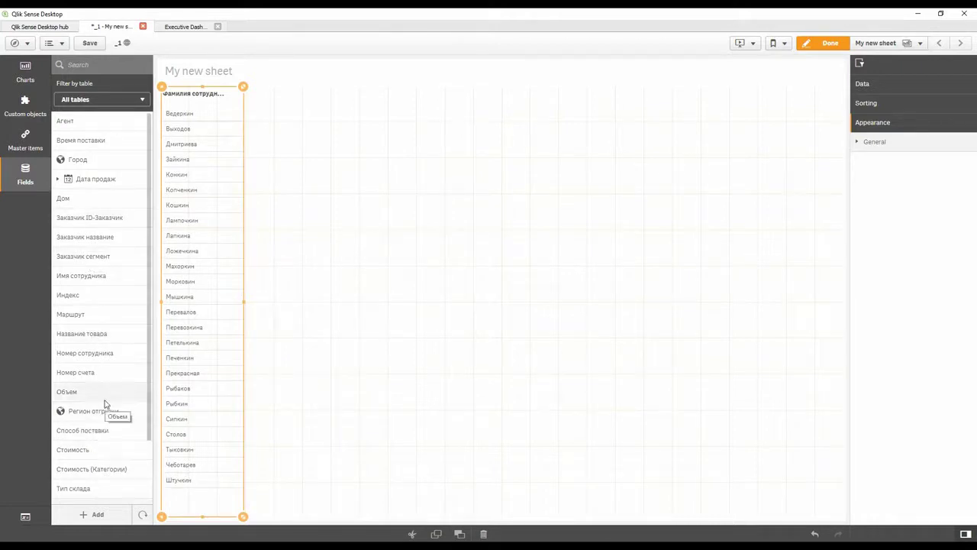
drag(102, 275, 235, 284)
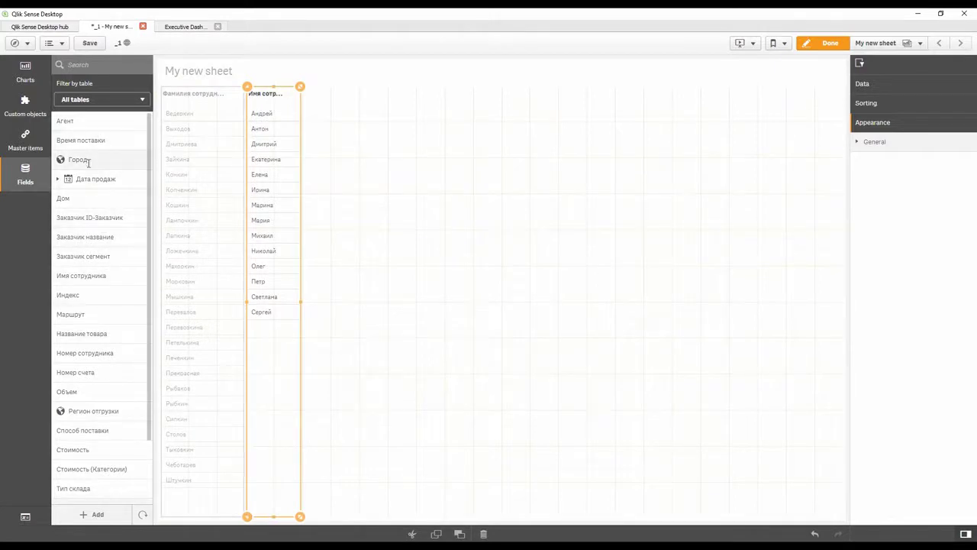
drag(88, 161, 504, 244)
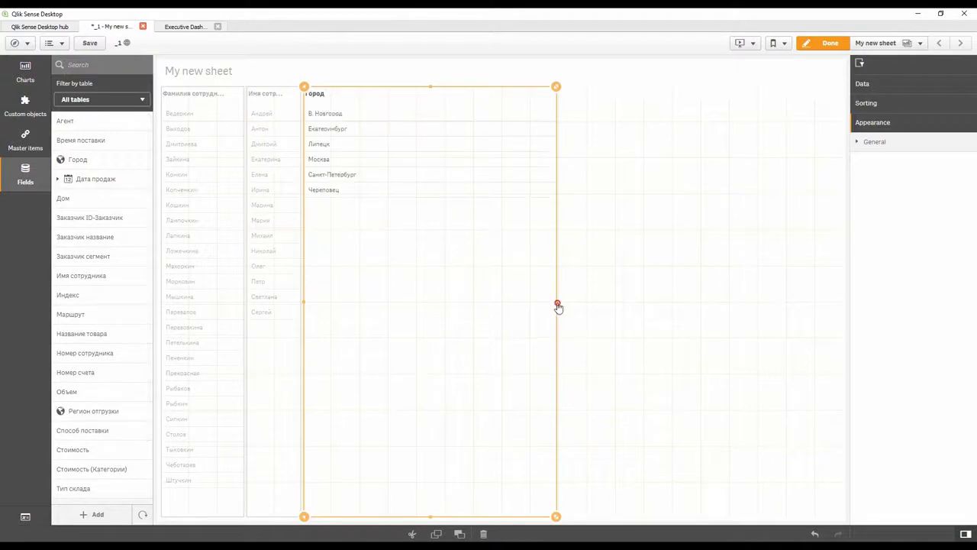
drag(558, 306, 365, 289)
Step: Add the fields Название товара, Регион отгрузки and Способ поставки as narrow filter panes beside Город
drag(107, 330, 410, 295)
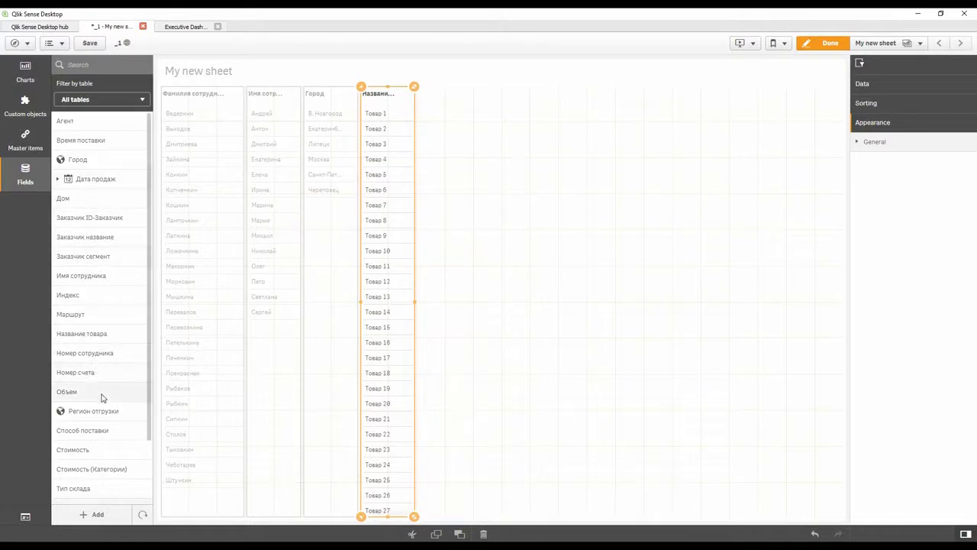
drag(104, 410, 504, 328)
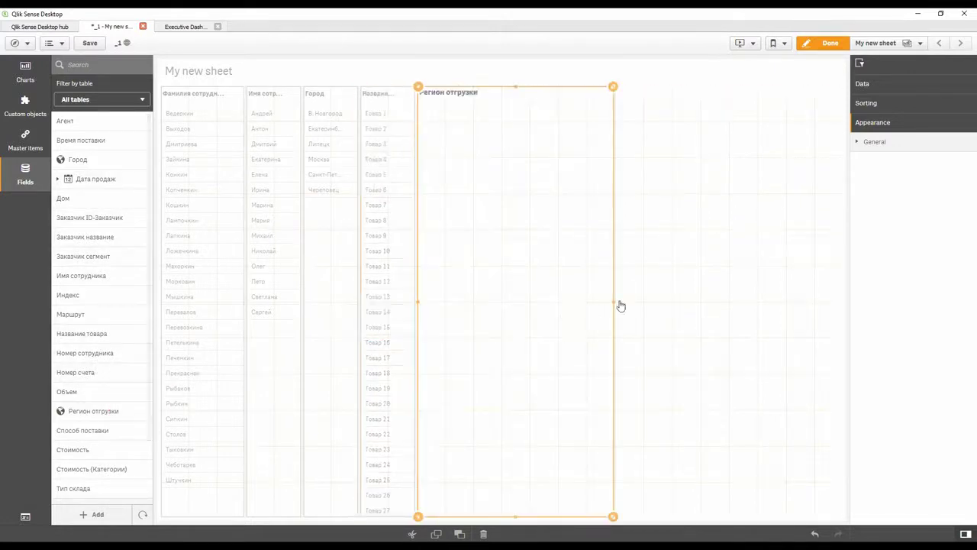
drag(614, 305, 502, 303)
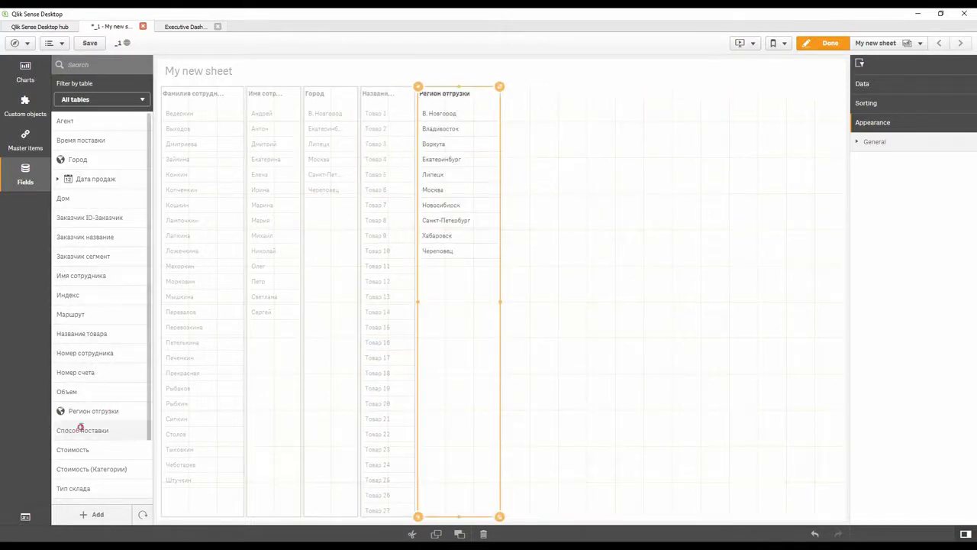
drag(82, 430, 586, 298)
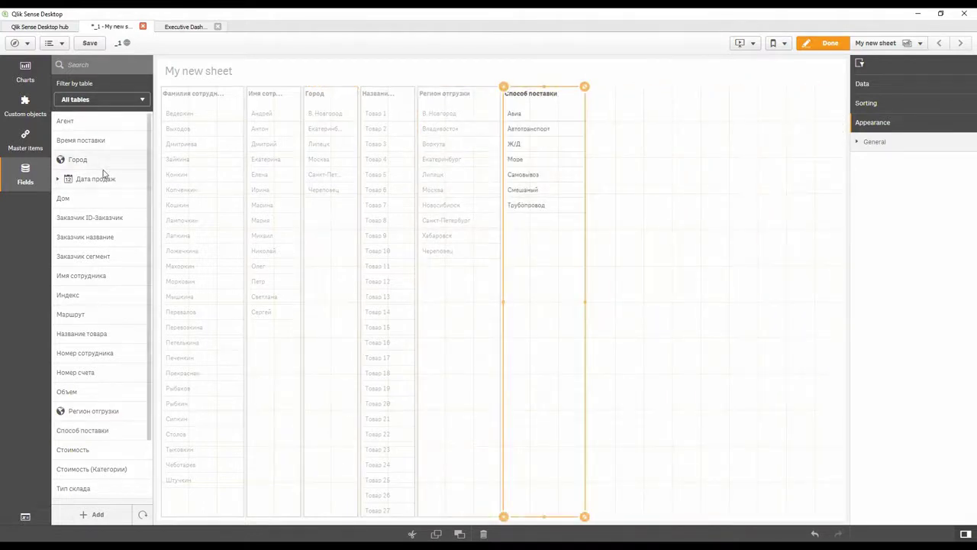
Step: Add the fields Дата продаж and Объем as filter panes in the remaining sheet space and finish editing the sheet
drag(99, 178, 634, 242)
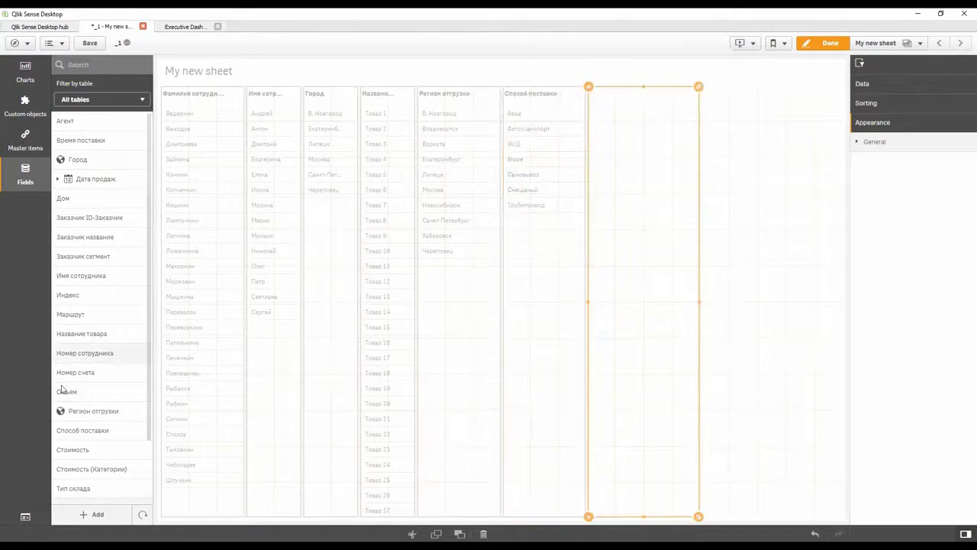
drag(67, 391, 67, 390)
drag(648, 337, 744, 331)
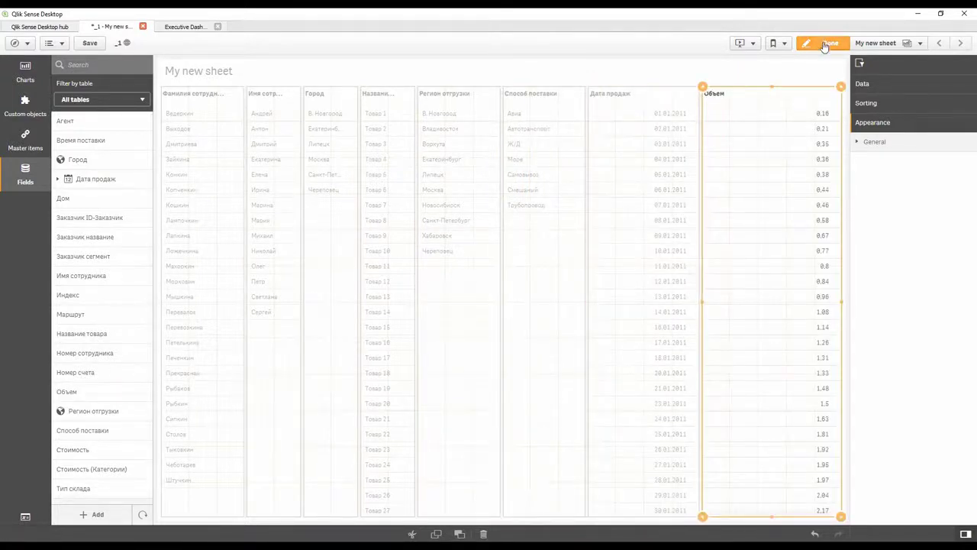
click(829, 43)
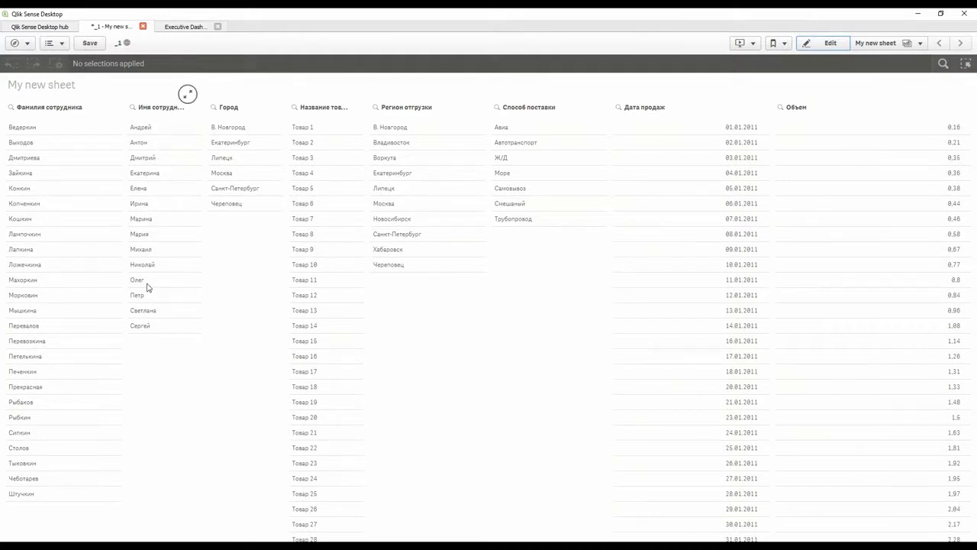
Step: Filter the sheet by the last first name in Имя сотрудника and the first available surname in Фамилия сотрудника
click(145, 326)
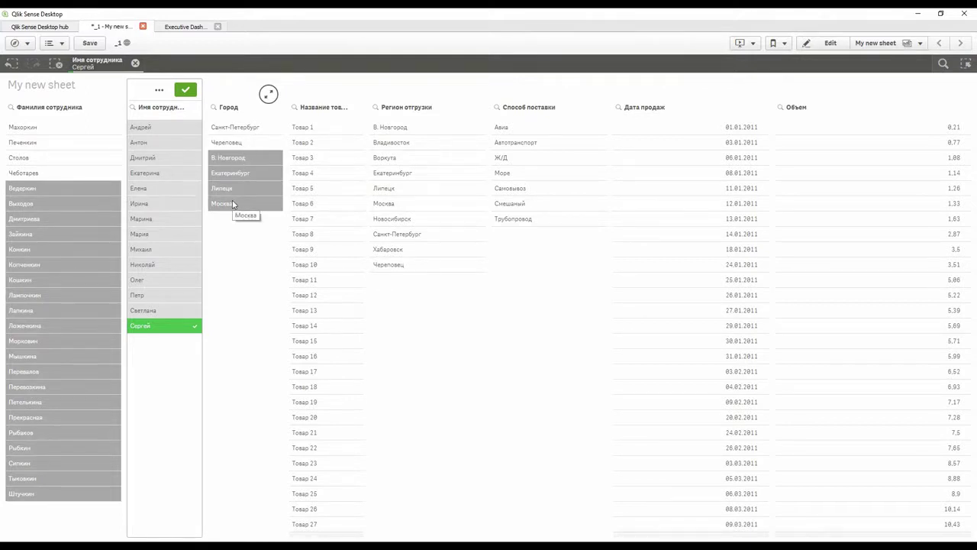
click(33, 130)
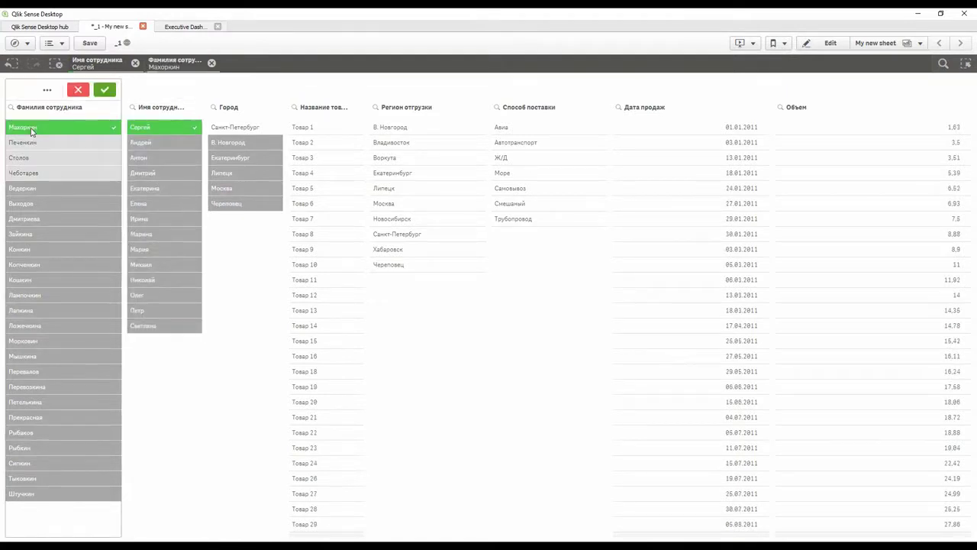
Step: Switch the Фамилия сотрудника filter to the second available surname, and clear the surname selection
click(32, 130)
click(36, 146)
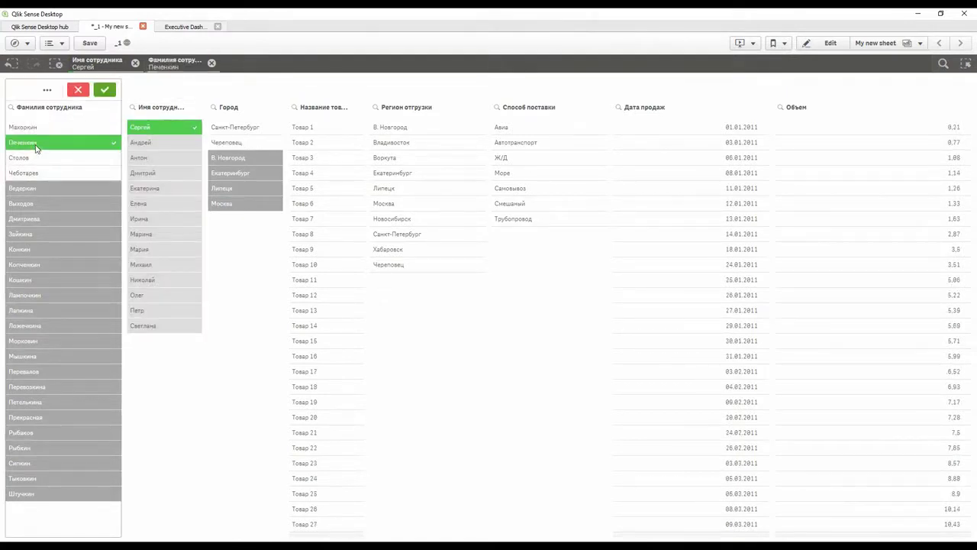
click(36, 145)
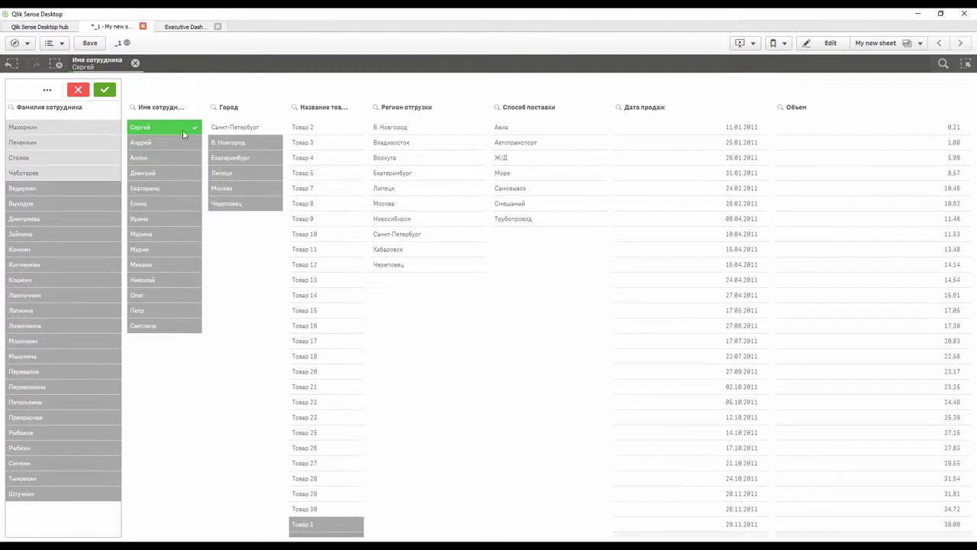
Step: Filter Город by Санкт-Петербург and by Череповец one at a time, clearing each city selection
click(237, 128)
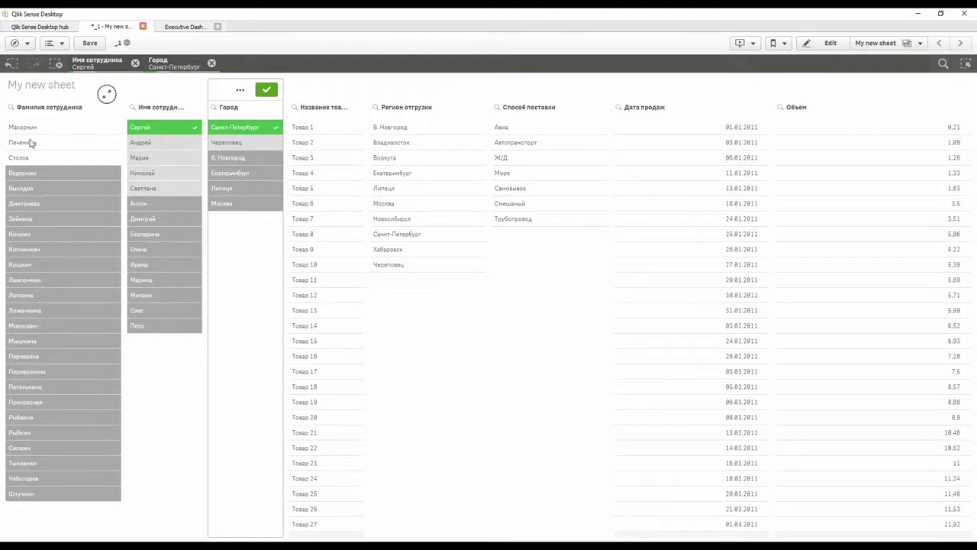
click(231, 132)
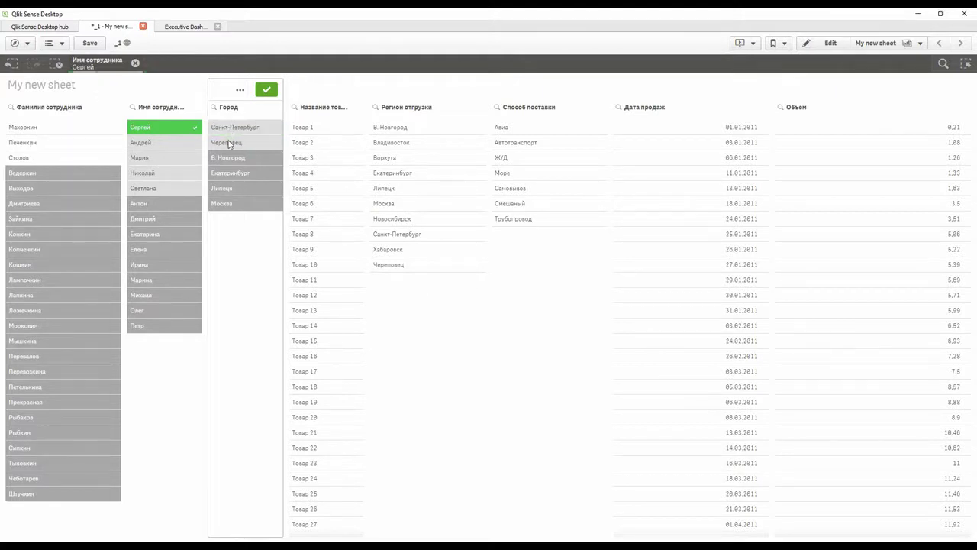
click(228, 145)
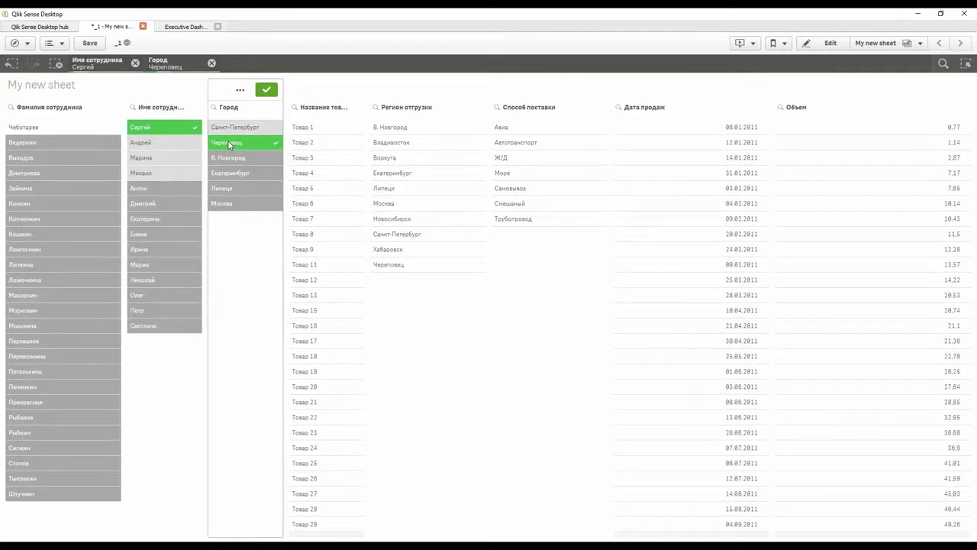
click(229, 144)
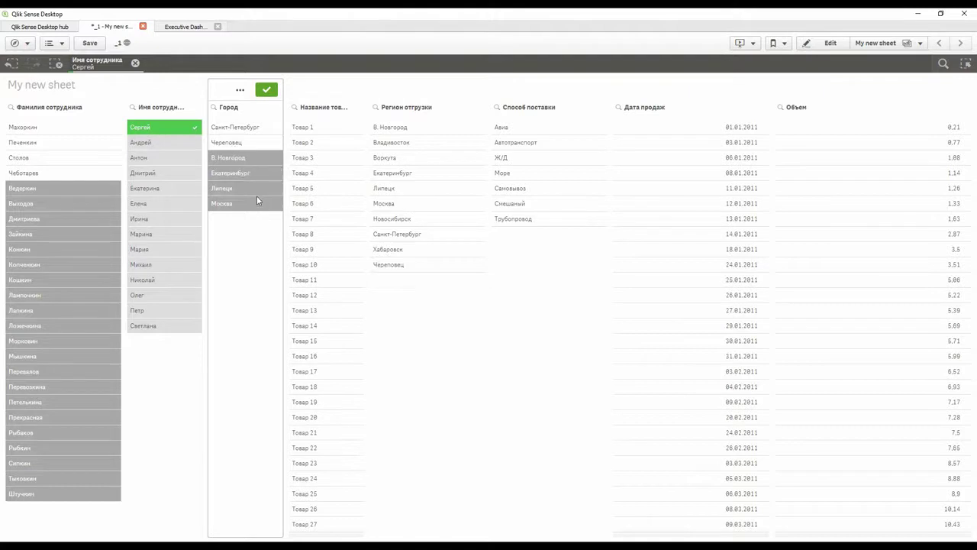
Step: Replace the first-name filter with Москва in Город plus the third available first name in Имя сотрудника
click(142, 127)
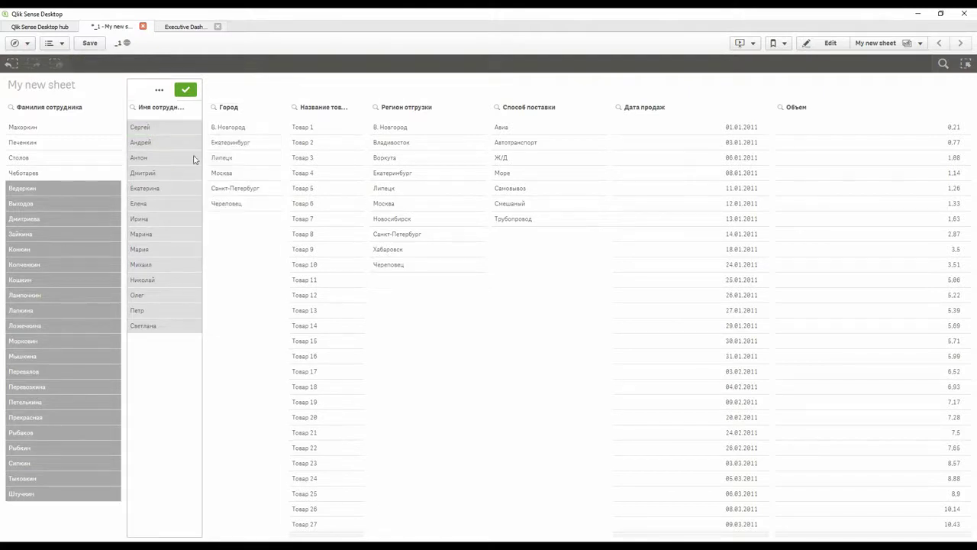
click(237, 175)
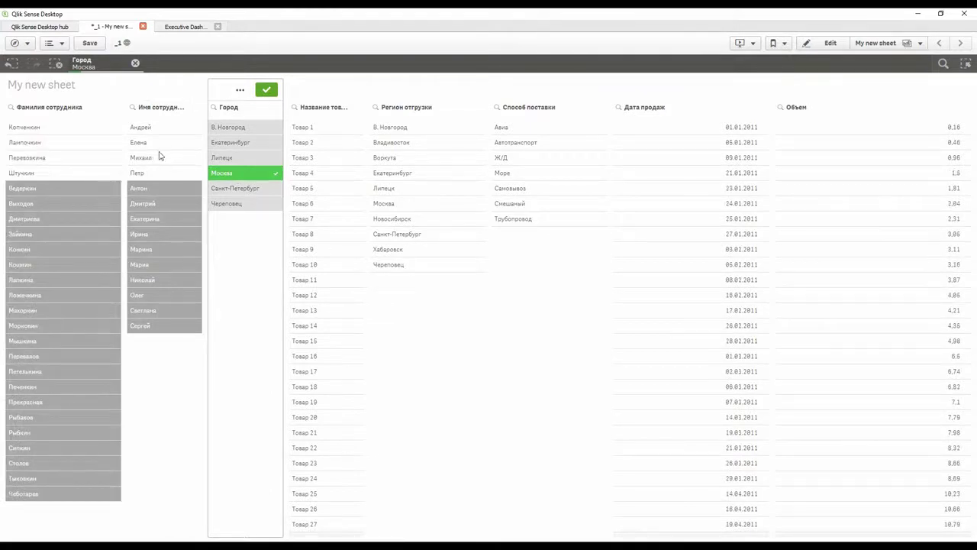
click(136, 160)
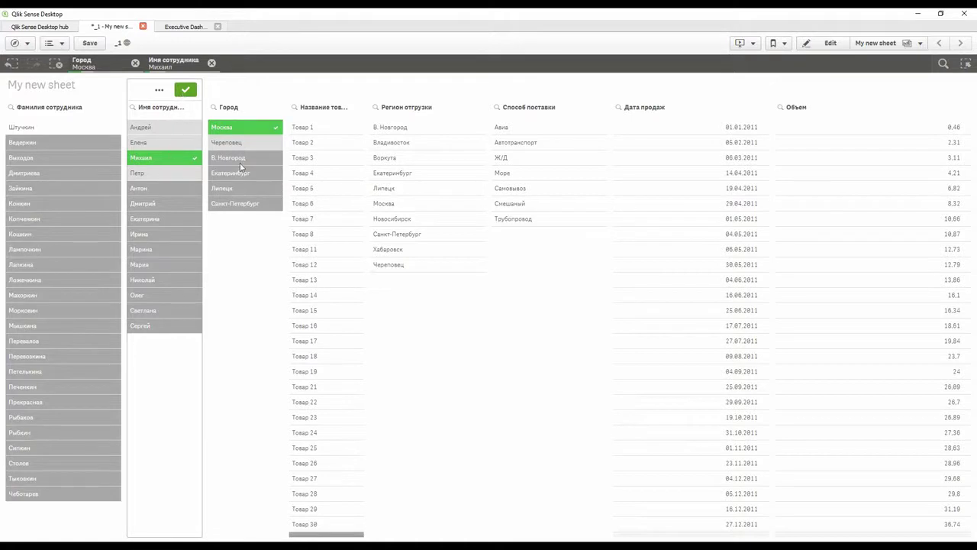
mouse_move(241, 166)
click(230, 305)
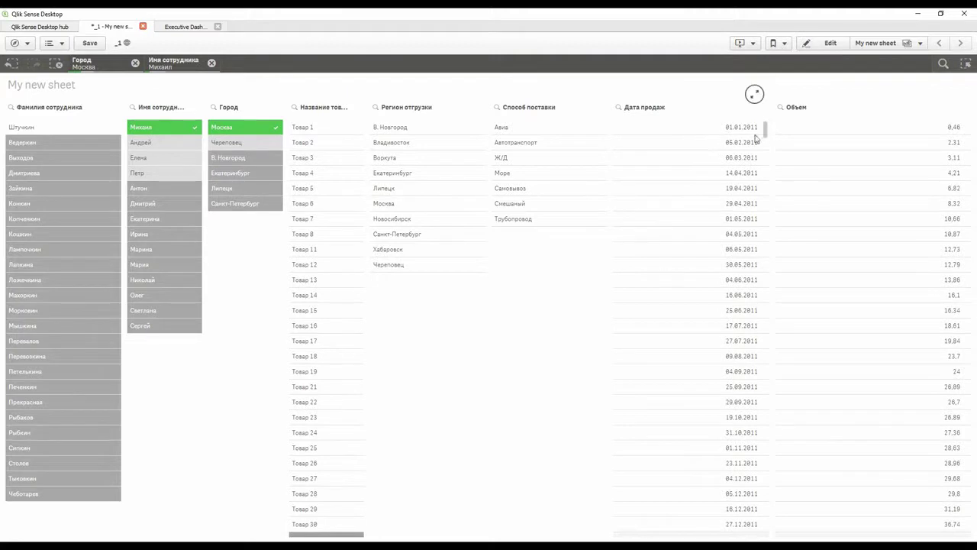
Step: Look through the available Дата продаж and Объем values, and select the five dates from 01.09.2012 to 09.10.2012
drag(766, 128, 766, 162)
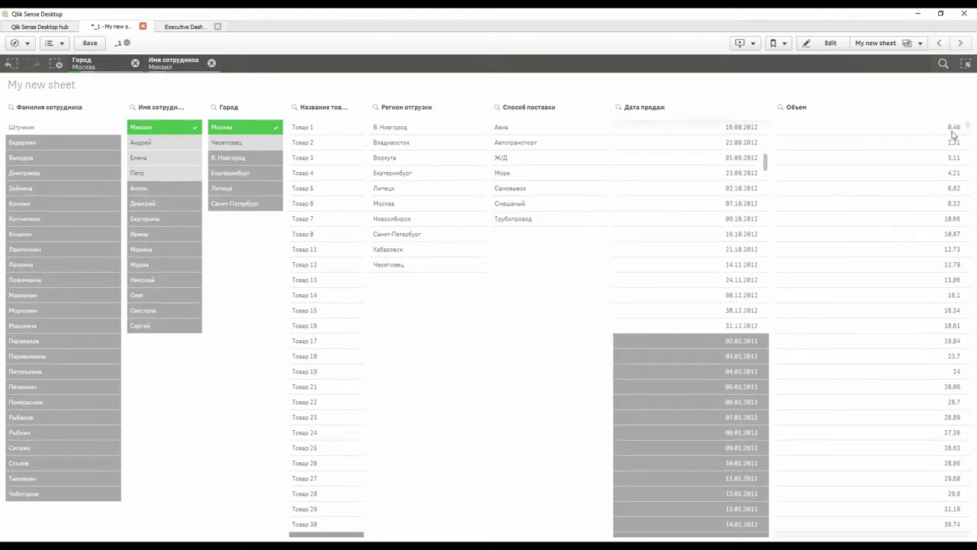
drag(968, 127, 969, 145)
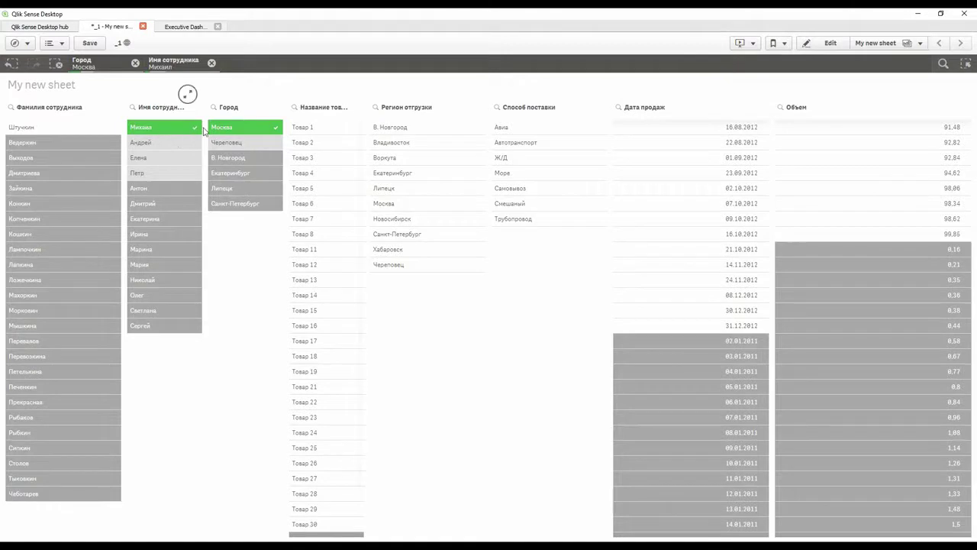
drag(718, 159, 690, 223)
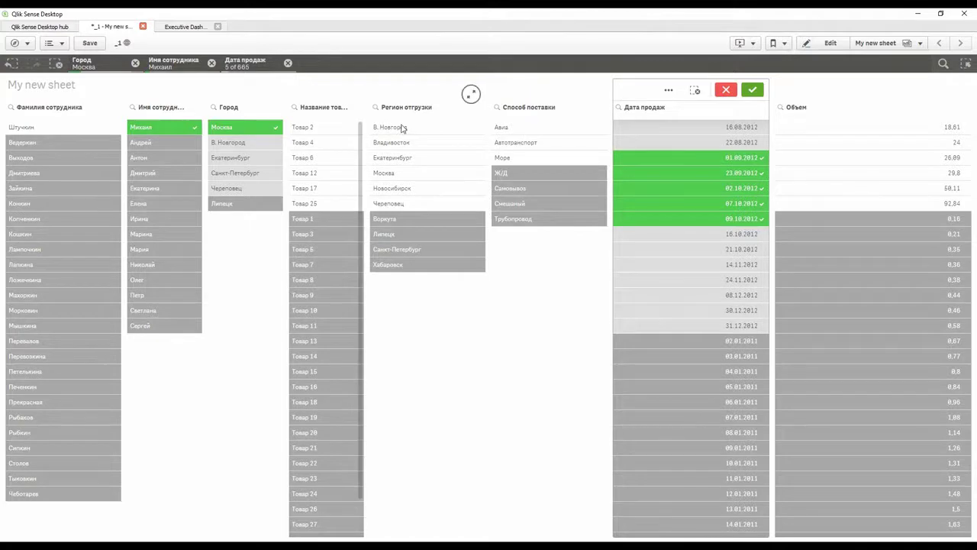
Step: Filter Название товара by Товар 6, Товар 12 and Товар 25
click(325, 157)
click(323, 172)
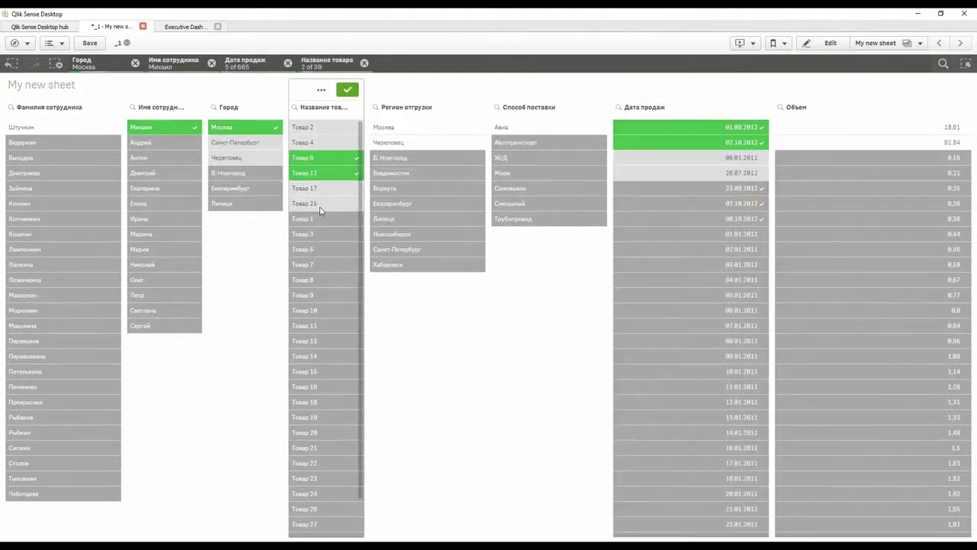
click(321, 204)
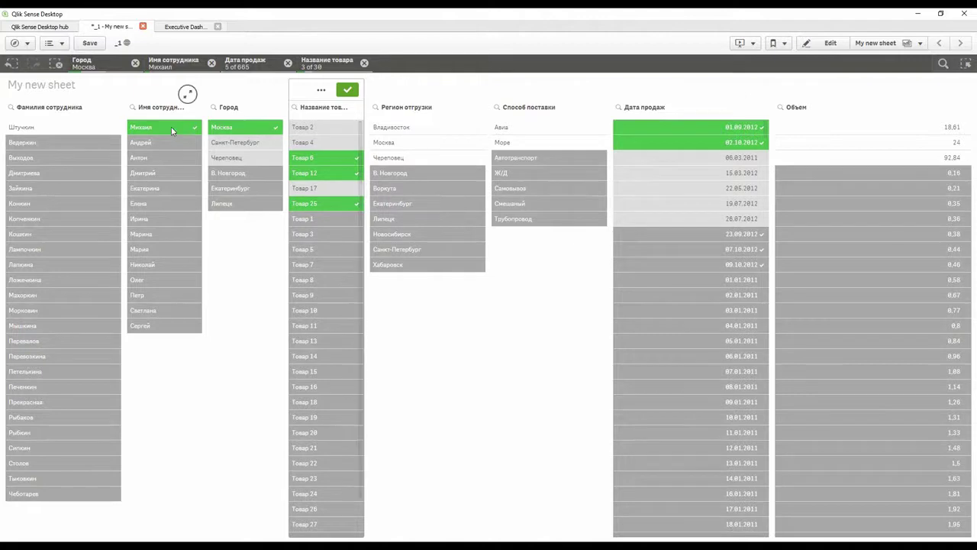
Step: Remove the Имя сотрудника filter and add Санкт-Петербург to the Город selection
click(212, 63)
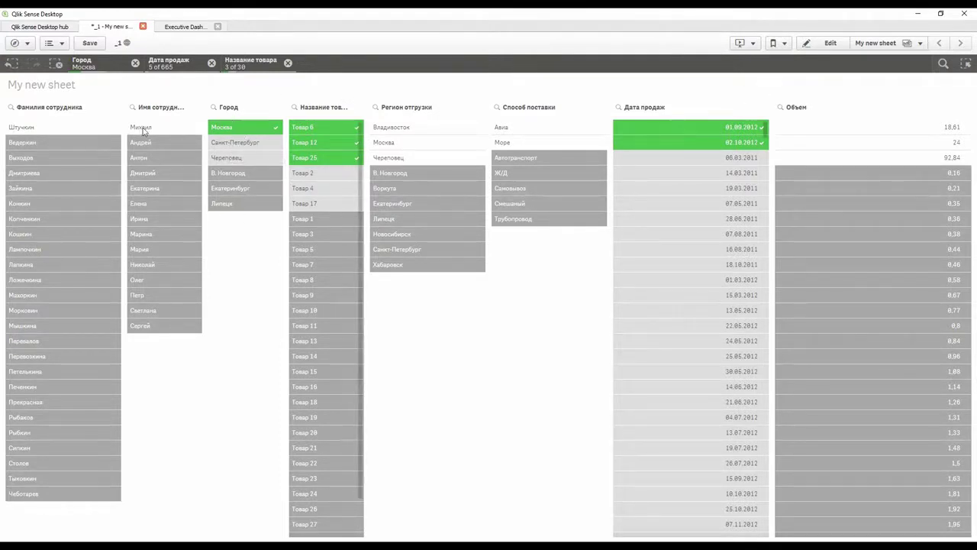
click(234, 141)
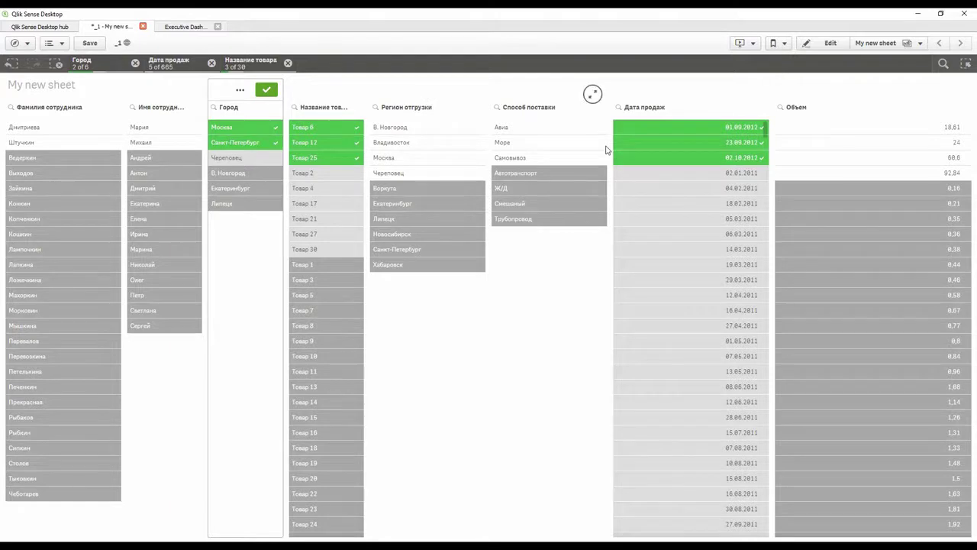
Step: Clear all selections, and step back through the selection history to the earlier filter on Имя сотрудника alone
click(58, 66)
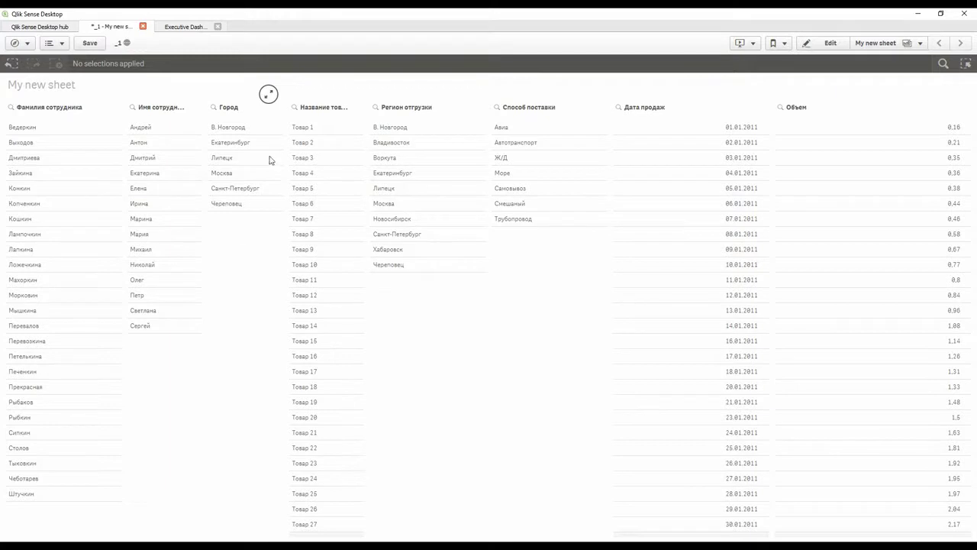
click(11, 68)
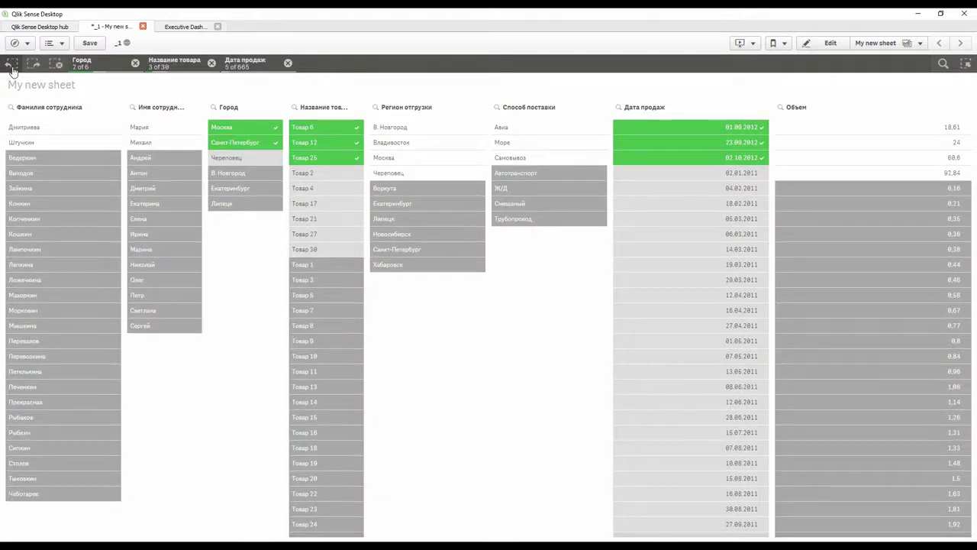
click(11, 68)
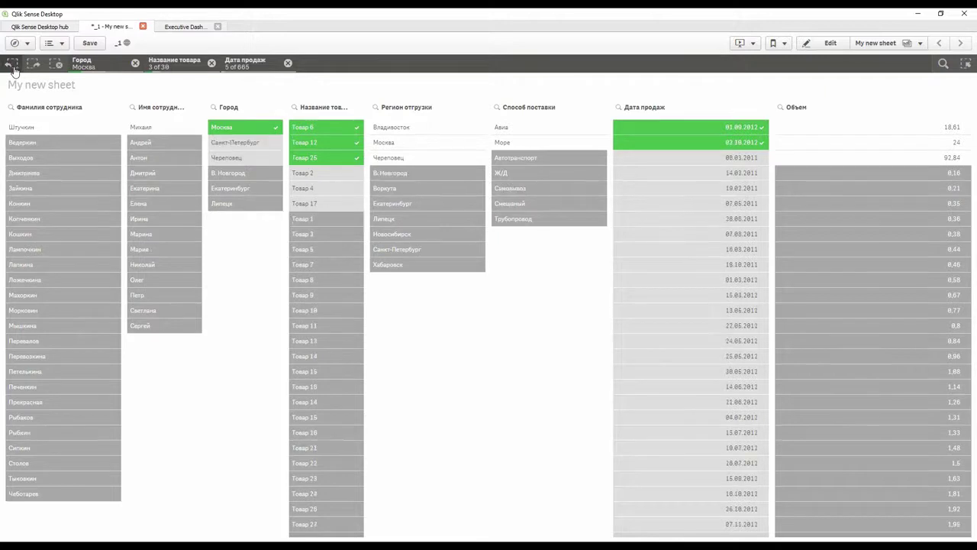
click(11, 68)
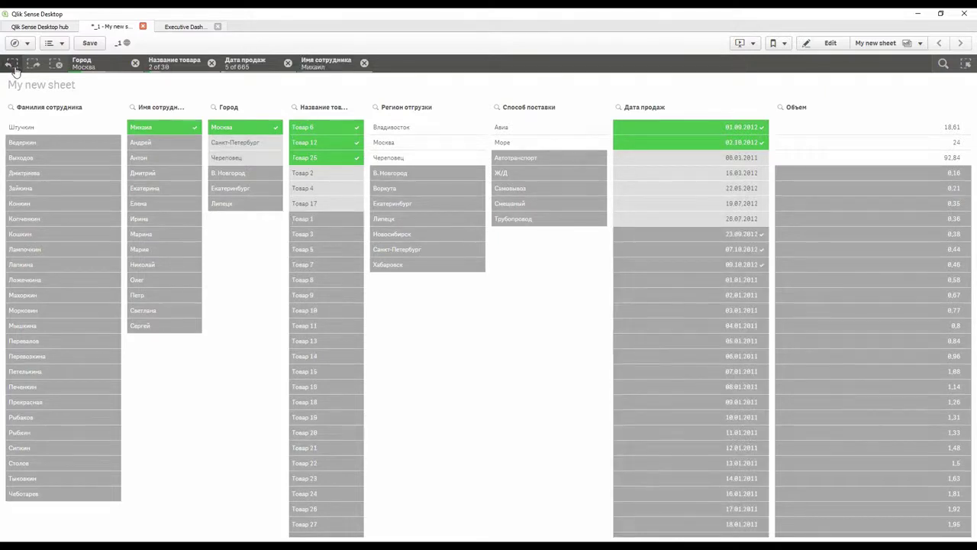
click(12, 68)
click(12, 68)
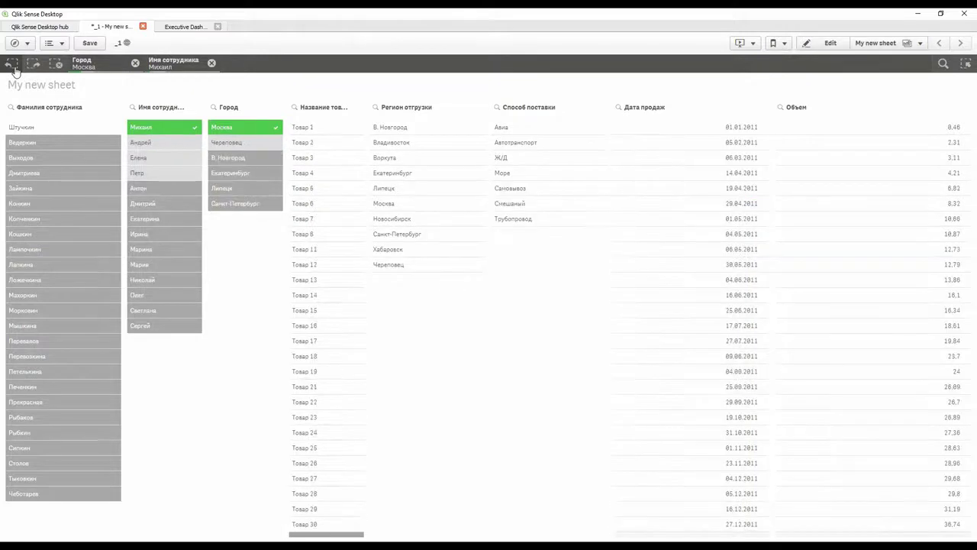
click(12, 68)
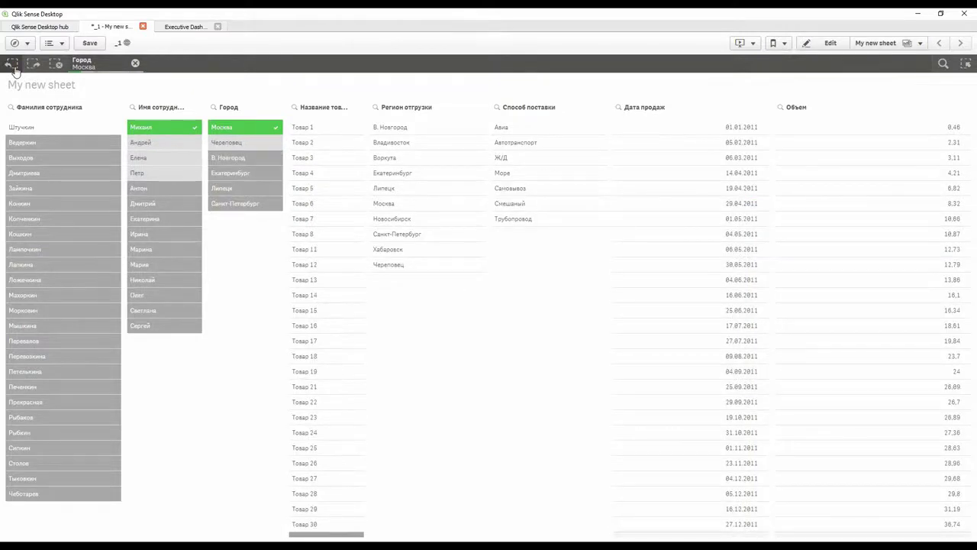
click(11, 68)
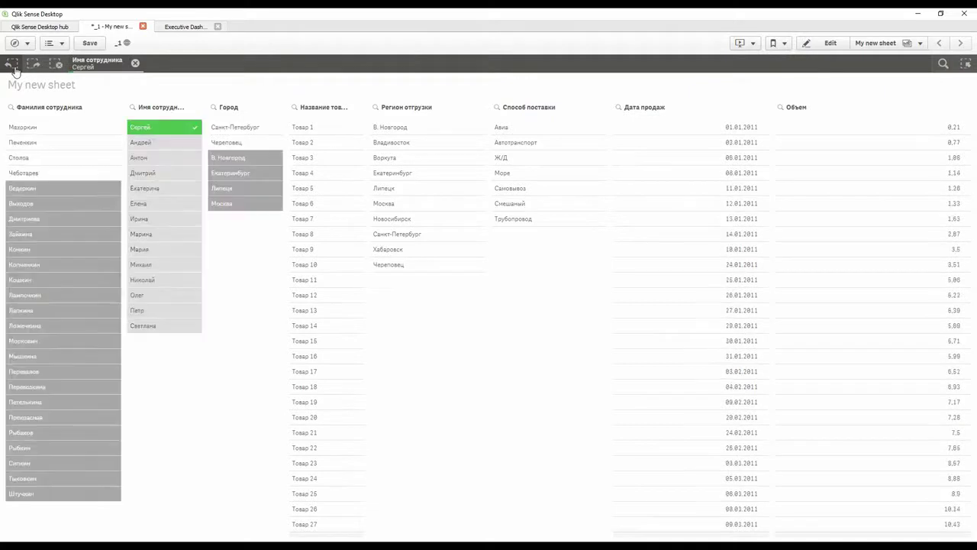
Step: Filter Объем by the values 3,5 through 5,99 plus 7,5, and remove the Объем and Имя сотрудника filters
drag(901, 252, 886, 356)
click(869, 434)
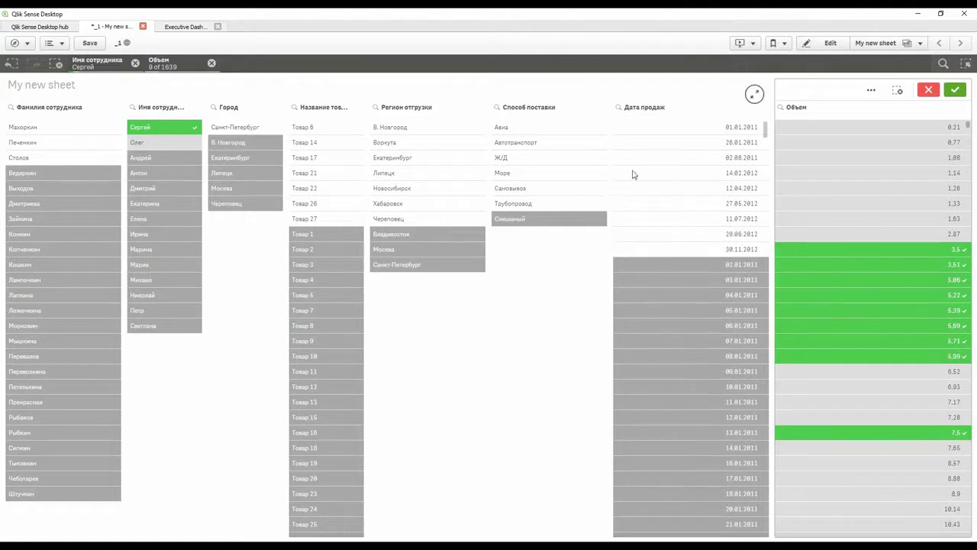
click(955, 89)
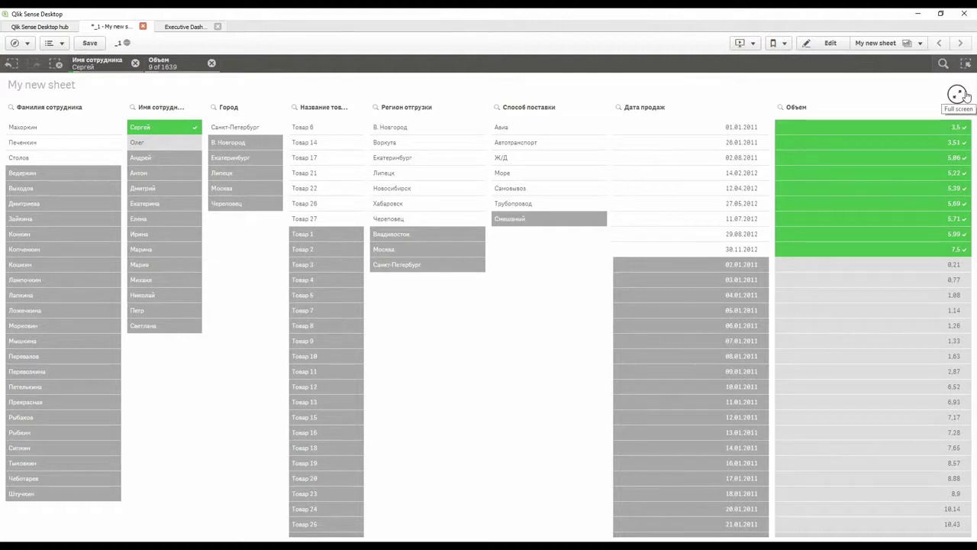
click(212, 62)
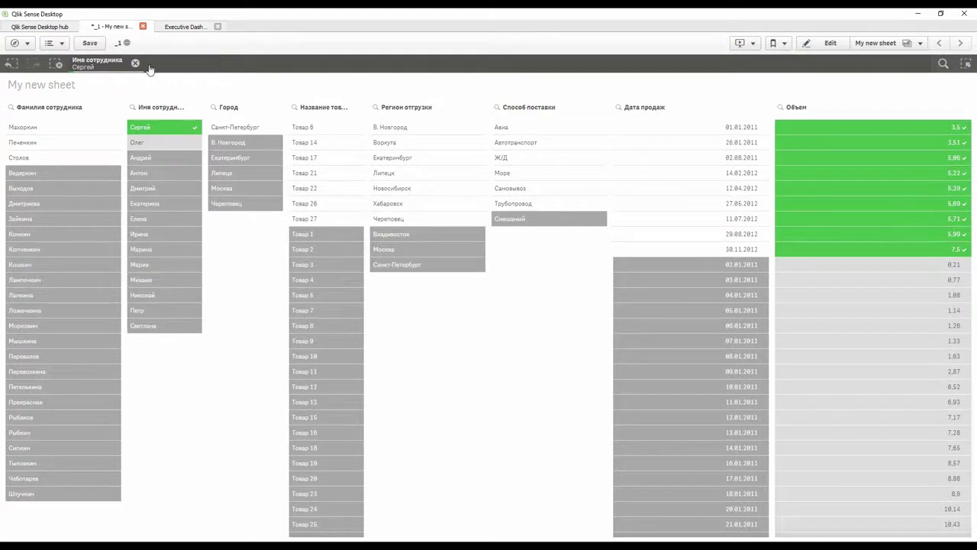
click(135, 63)
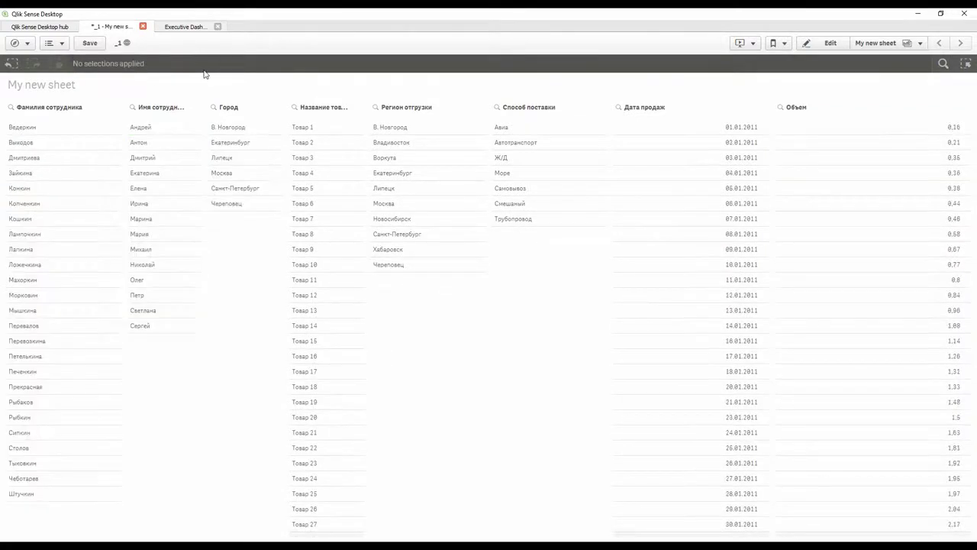
Step: Open the sheet for editing and delete the Объем and Дата продаж filter panes
click(830, 44)
click(769, 146)
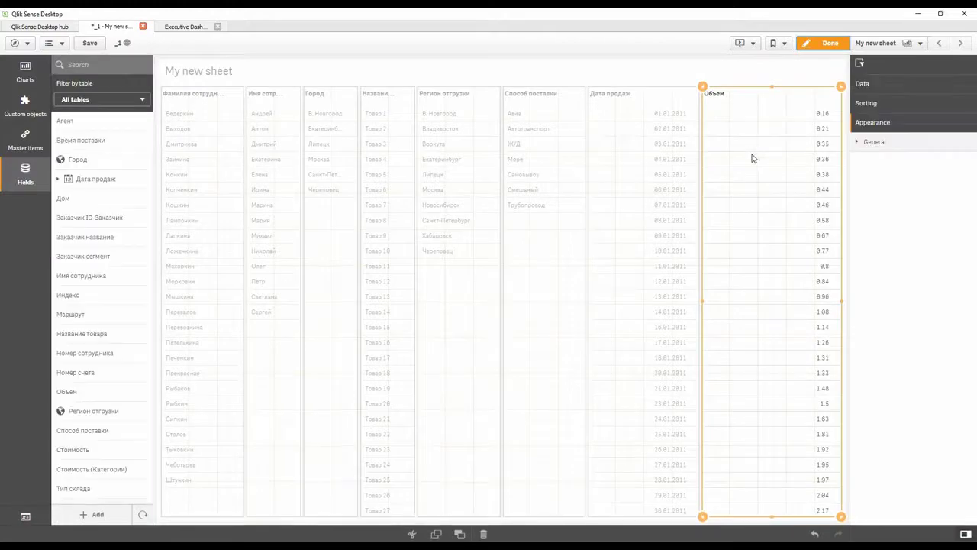
key(Delete)
click(644, 152)
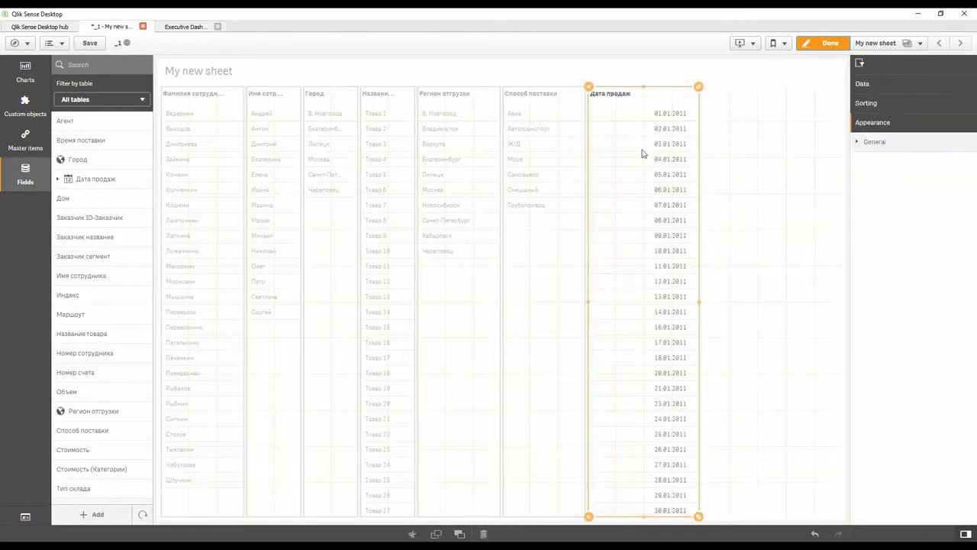
key(Delete)
Step: Move the Способ поставки filter pane to the sheet's upper-right corner and shrink it to fit its seven values
drag(550, 138, 789, 172)
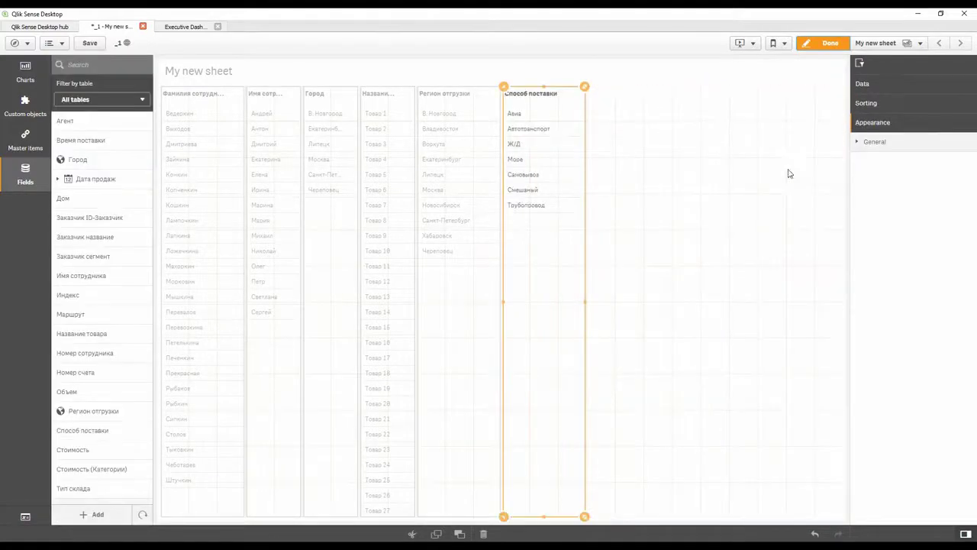
drag(773, 517, 768, 243)
drag(703, 159, 748, 160)
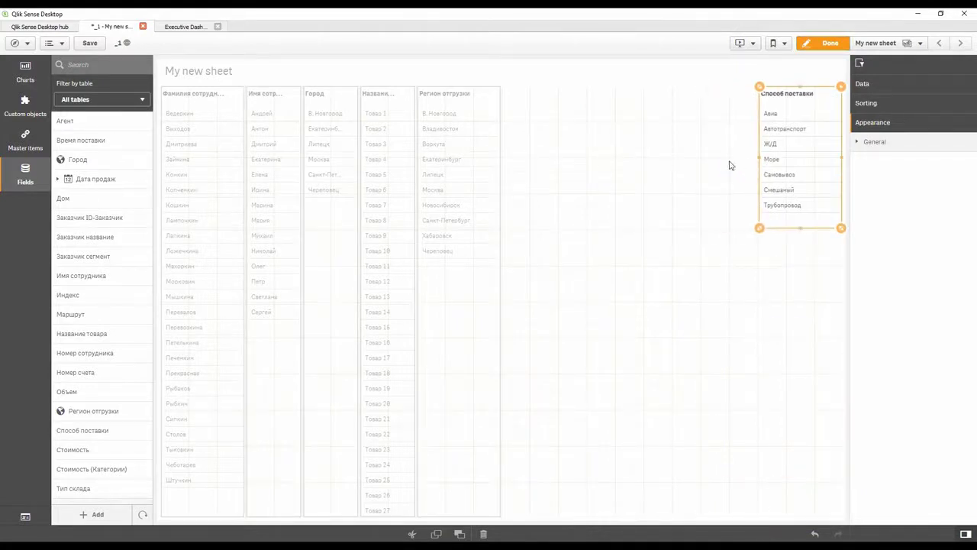
Step: Remove the Регион отгрузки pane, and place Название товара directly beside Способ поставки, shrunk to the same size
drag(464, 161, 622, 155)
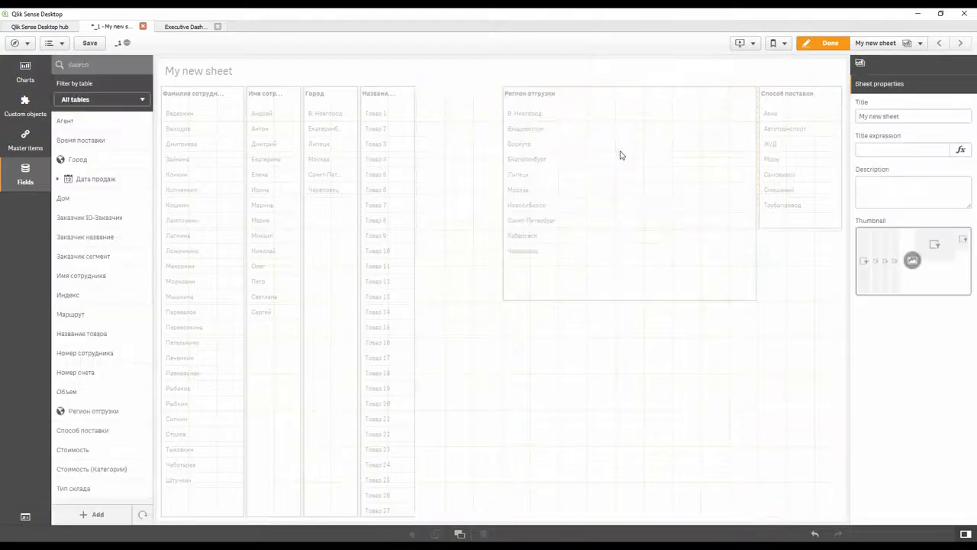
drag(397, 149, 705, 223)
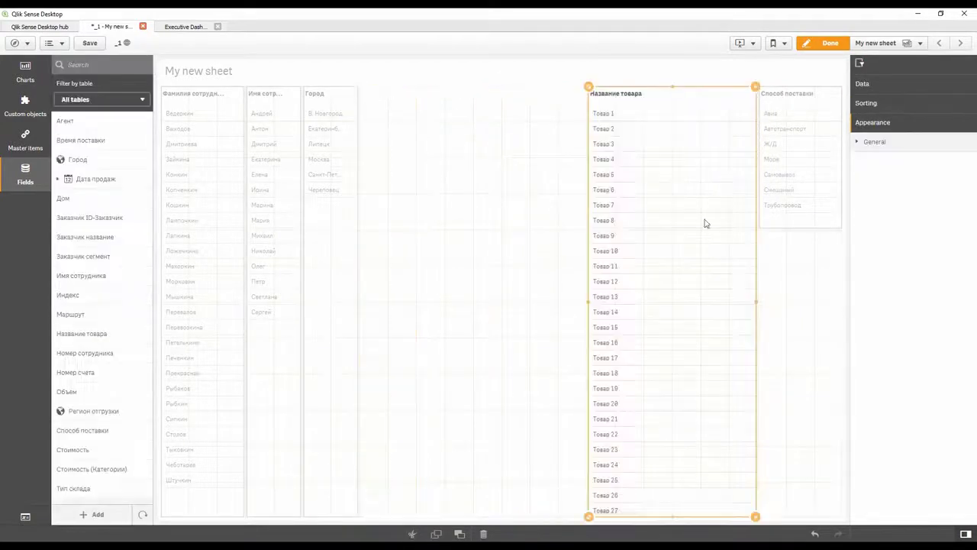
drag(588, 517, 673, 214)
Step: Delete the Город, Имя сотрудника and Фамилия сотрудника filter panes from the sheet
click(364, 195)
click(334, 190)
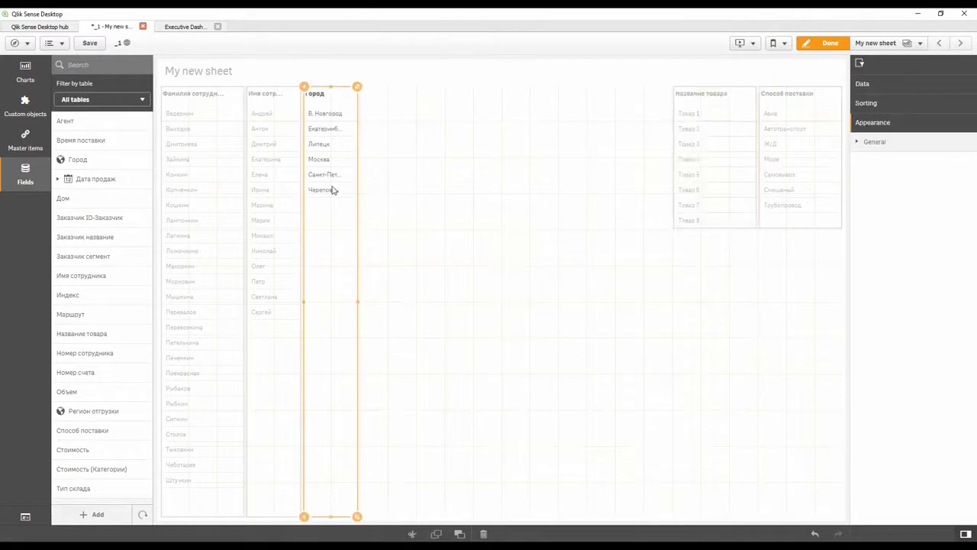
key(Delete)
click(259, 190)
key(Delete)
click(220, 190)
key(Delete)
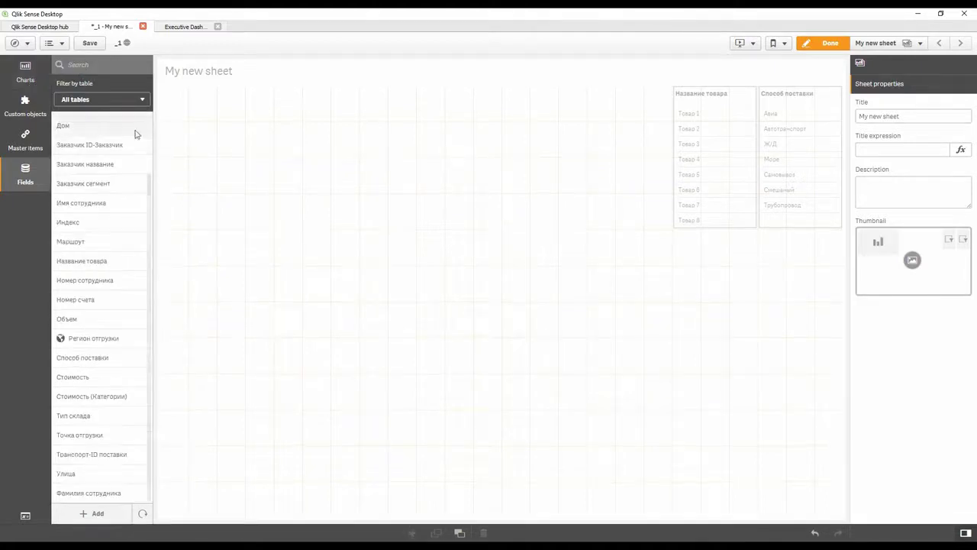
Step: Place an empty bar chart at the sheet's upper left and shorten it to less than half the sheet height
click(26, 70)
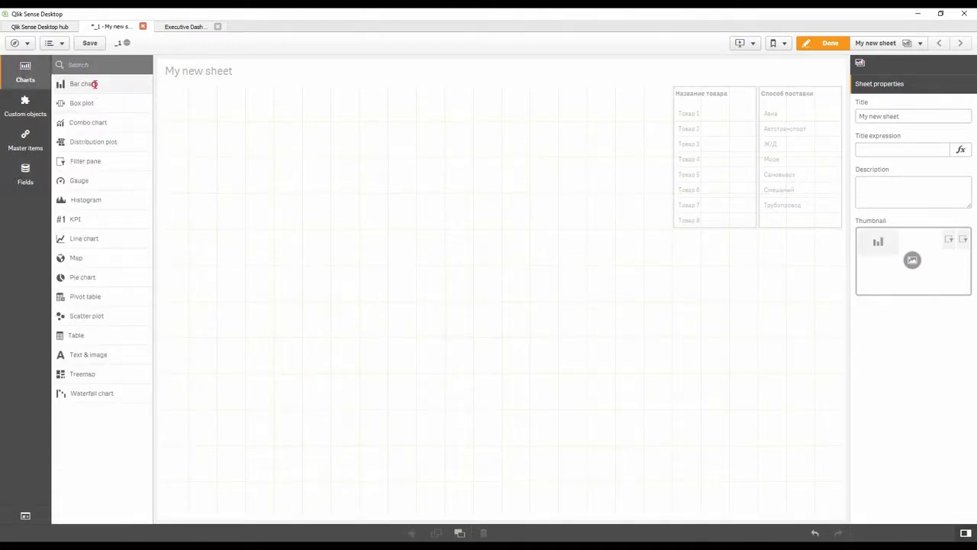
drag(94, 84, 286, 116)
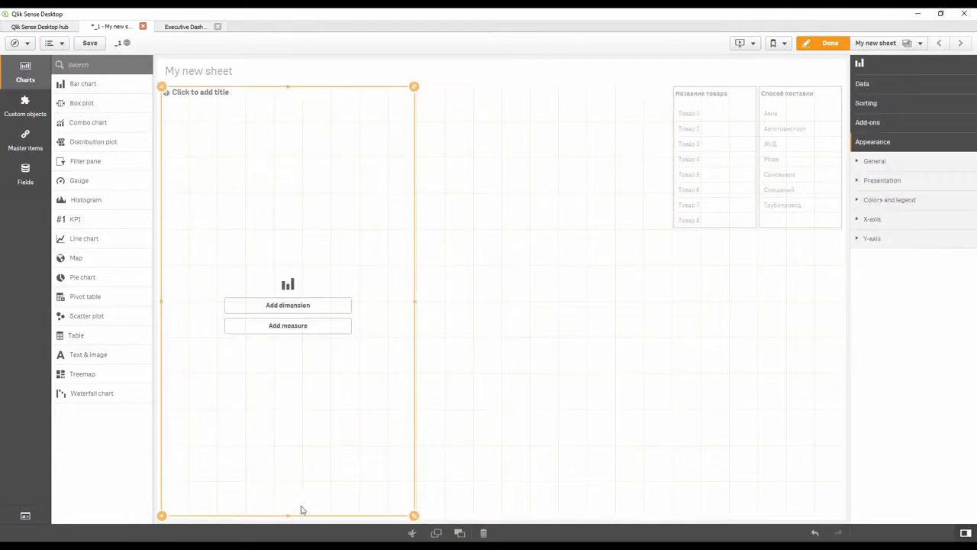
drag(286, 516, 285, 271)
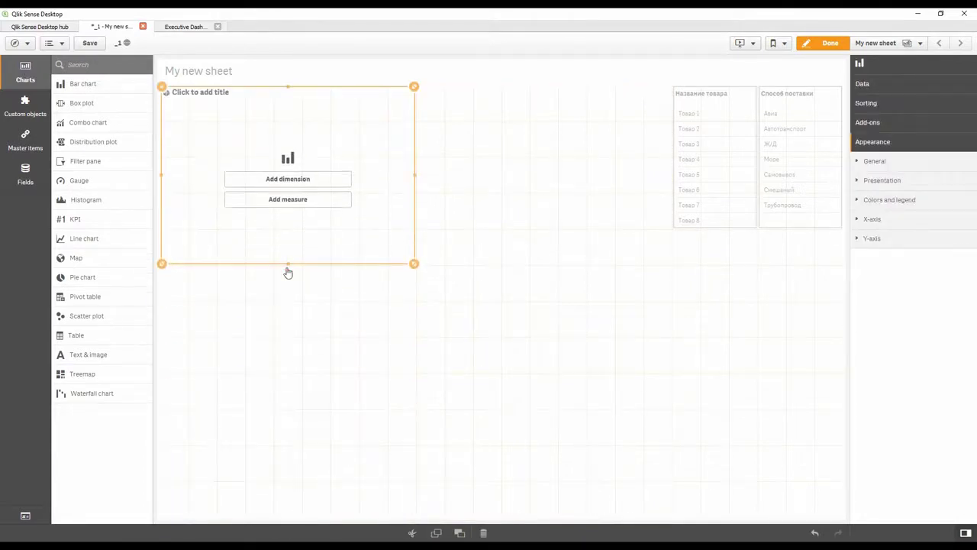
Step: Give the bar chart the dimension Фамилия сотрудника and the measure Sum([Объем])
click(25, 172)
scroll(78, 392, down, 2)
scroll(78, 393, down, 1)
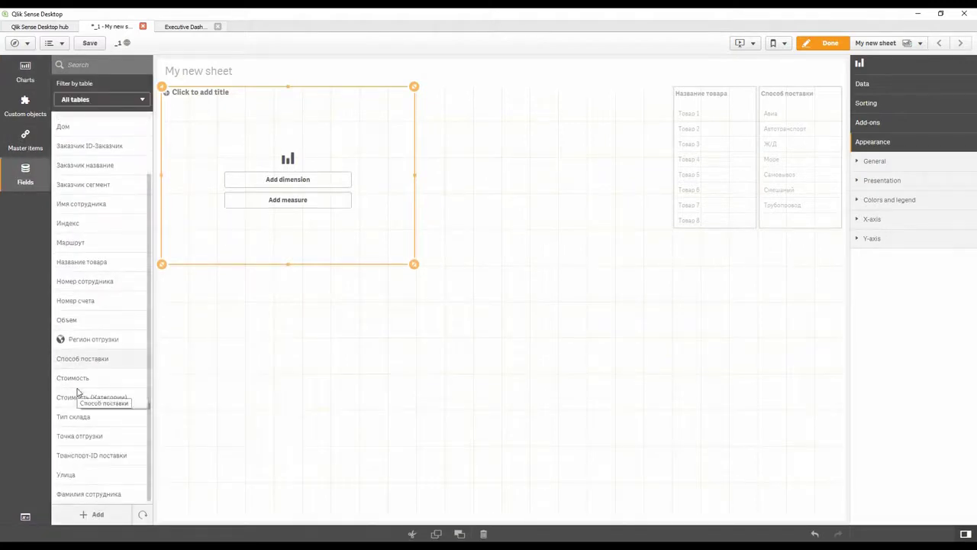
drag(82, 494, 273, 156)
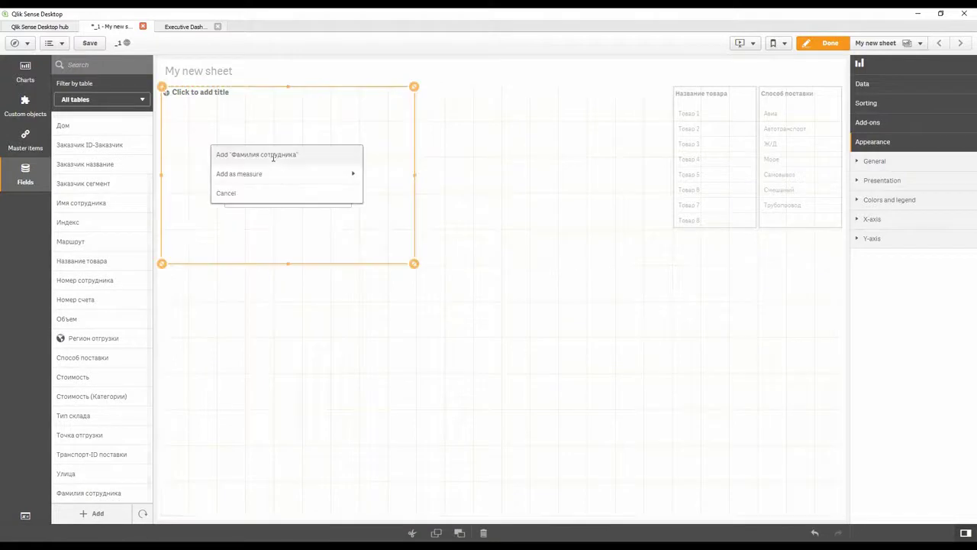
click(221, 155)
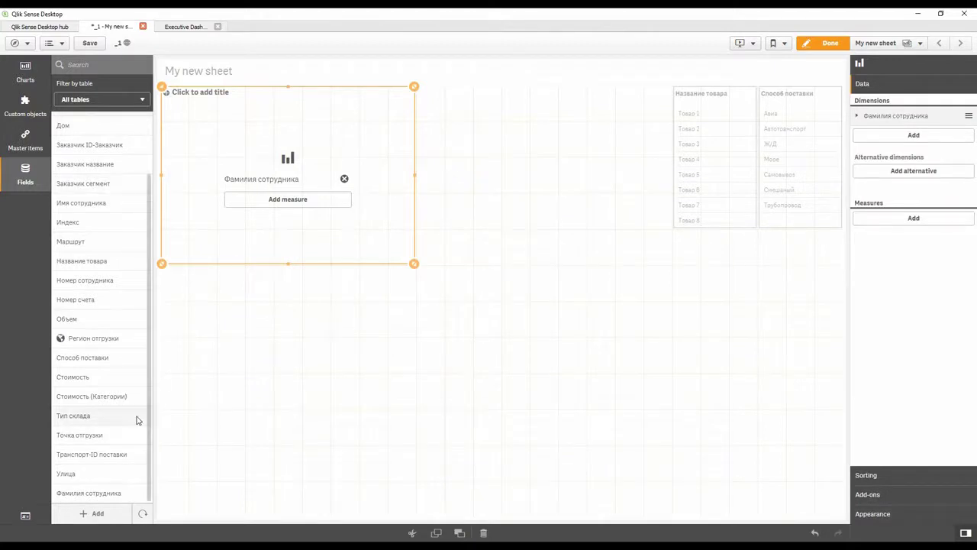
drag(84, 321, 277, 196)
click(268, 187)
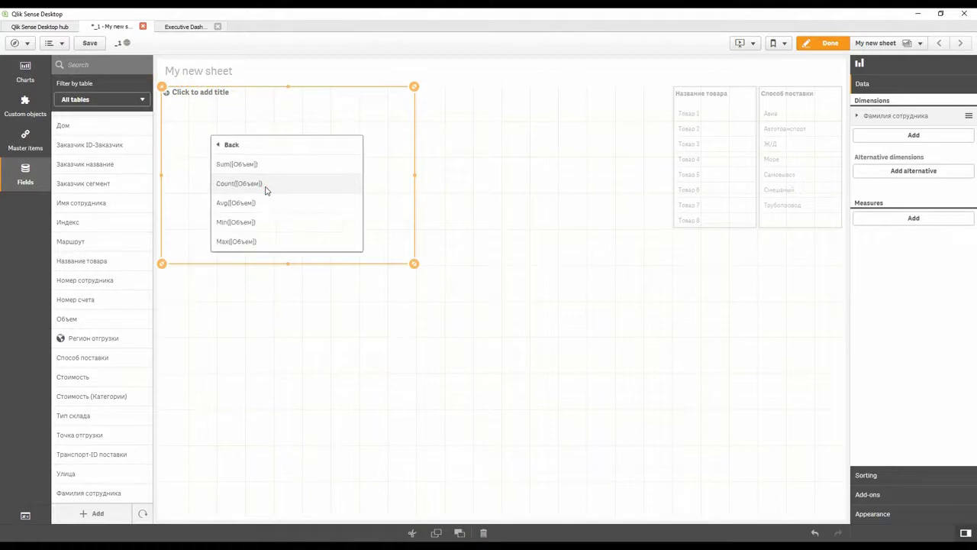
click(260, 170)
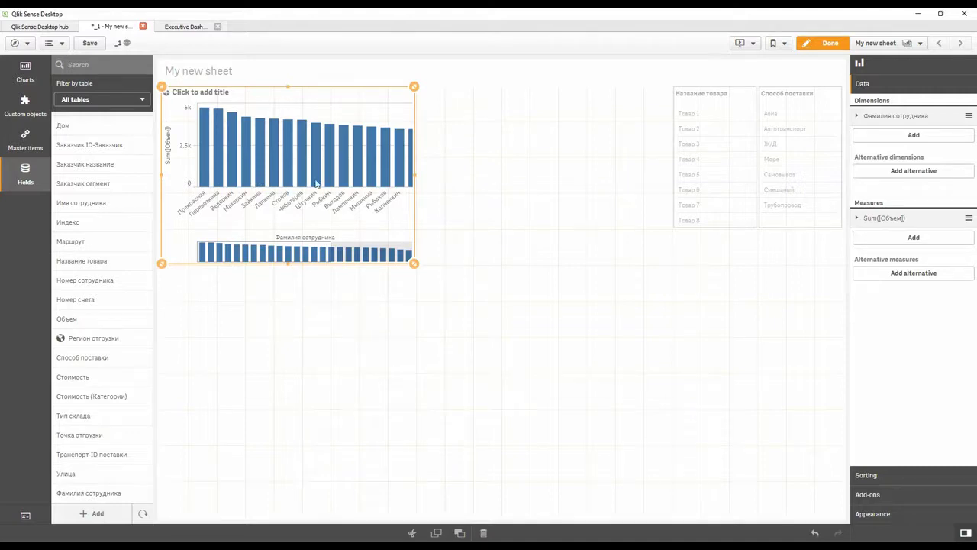
Step: Duplicate the bar chart into the space beside it and replace the copy's dimension with Регион отгрузки
key(ctrl+c)
key(ctrl+v)
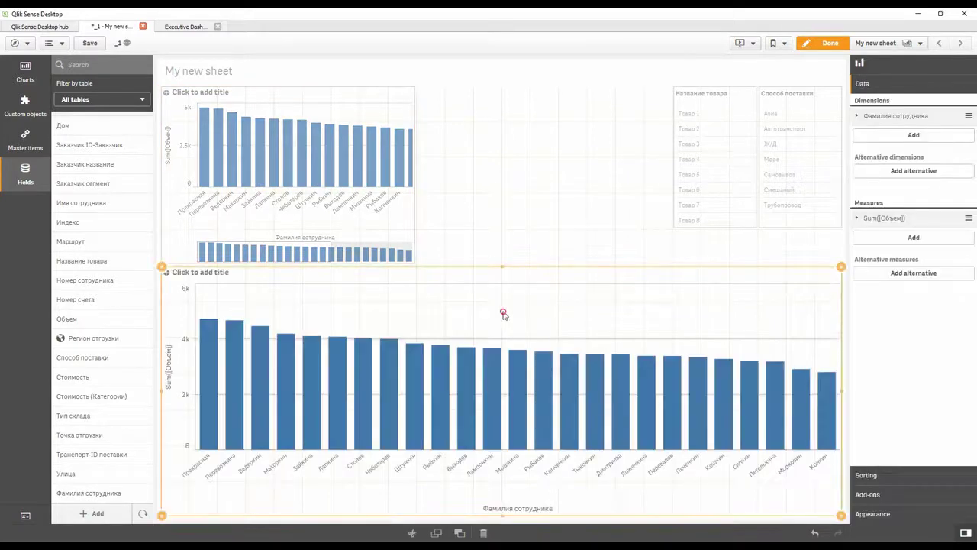
drag(504, 312, 558, 158)
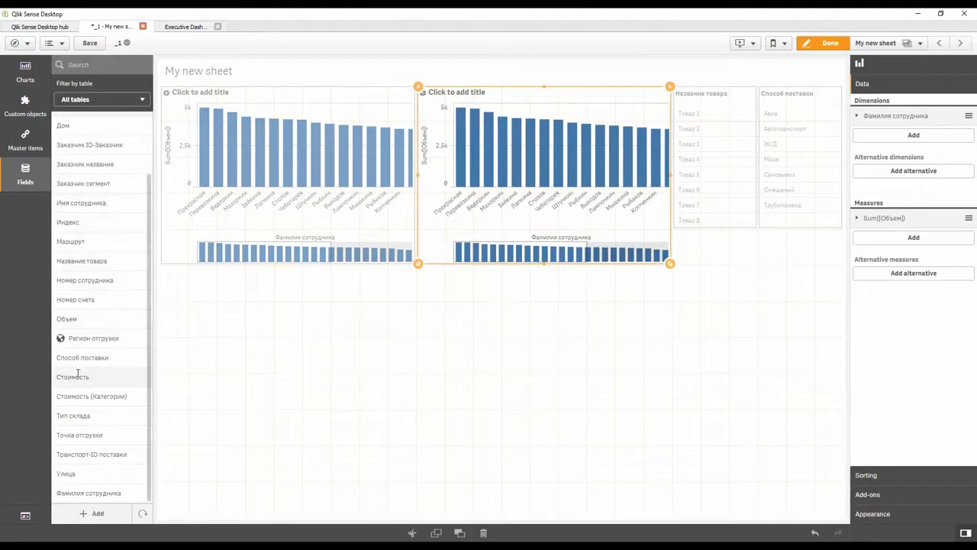
drag(85, 338, 514, 148)
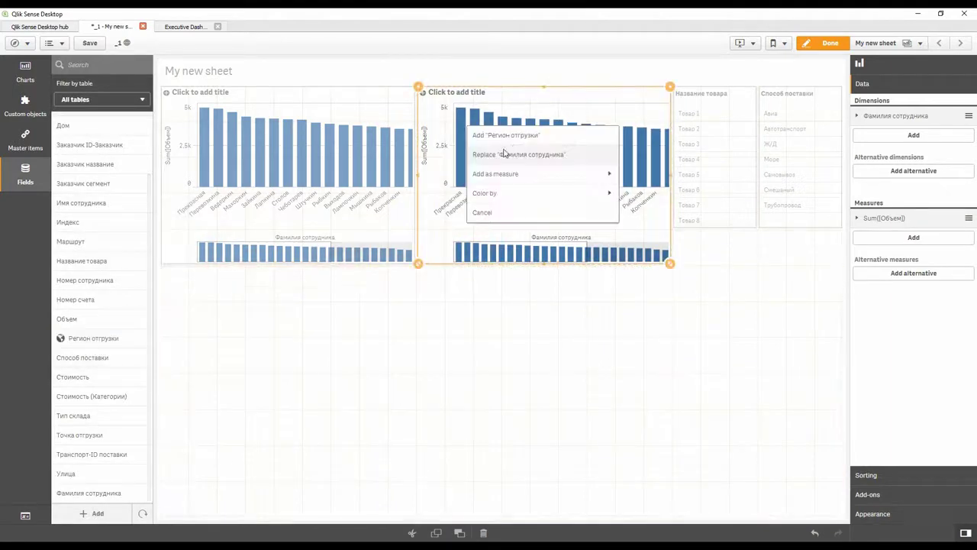
click(508, 140)
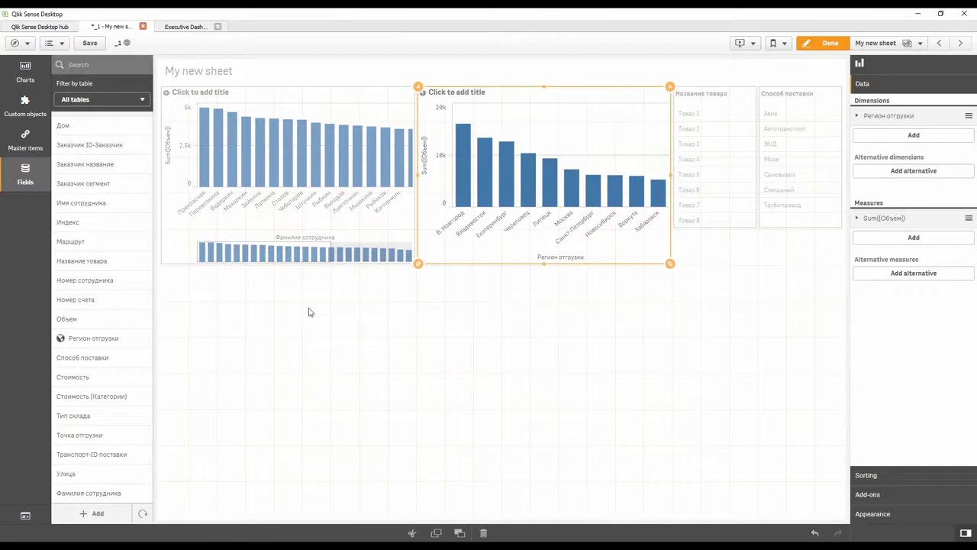
Step: Paste a copy of the Регион отгрузки chart below the first chart, narrow it to match, and convert it to a scatter plot
click(228, 312)
key(ctrl+v)
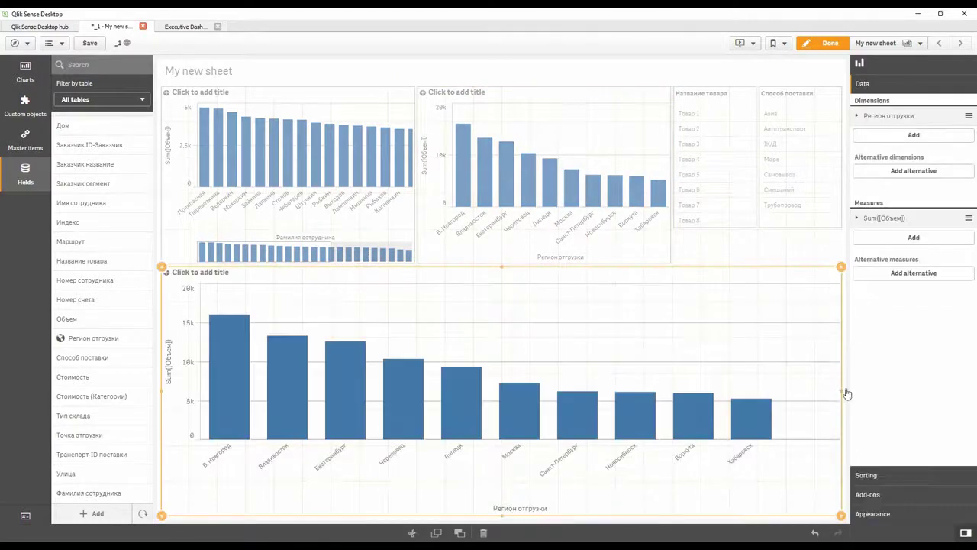
drag(842, 391, 401, 375)
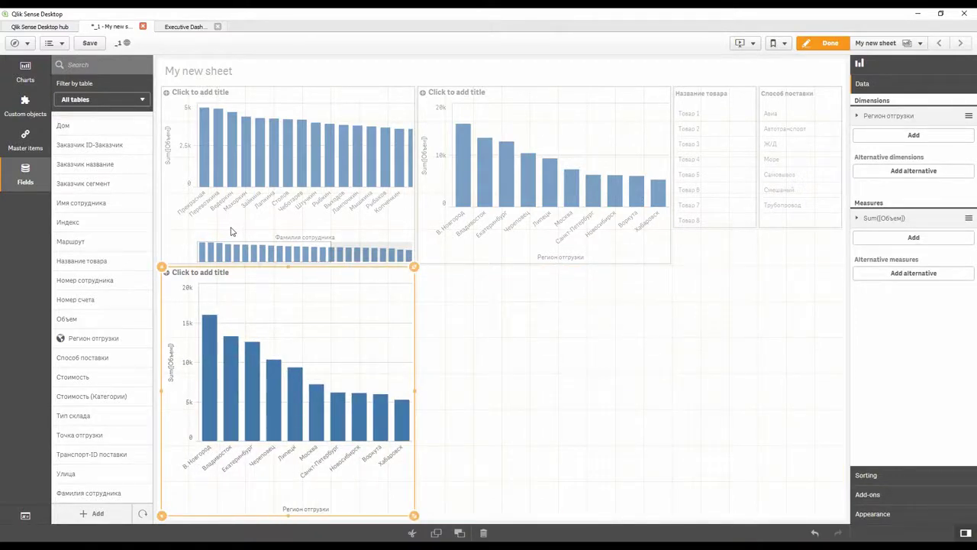
click(25, 72)
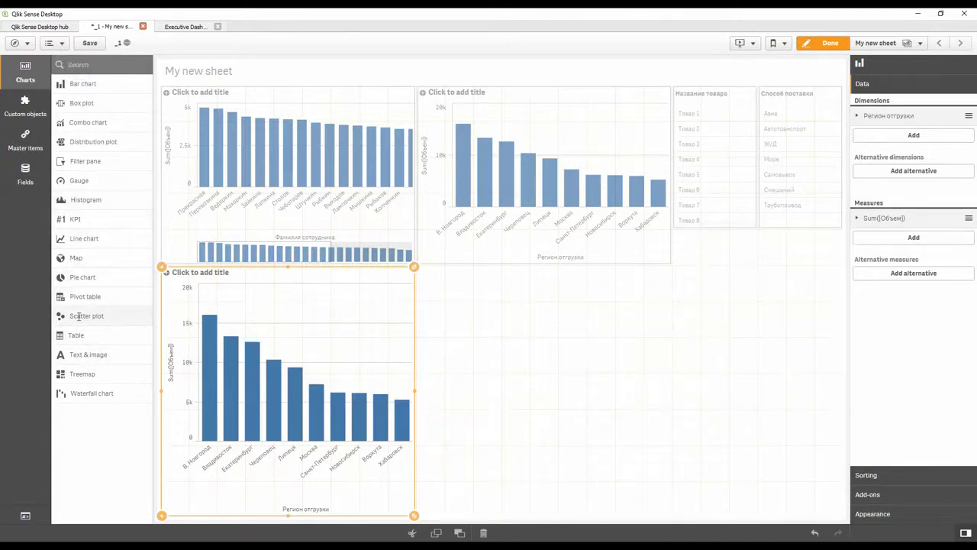
drag(78, 317, 294, 391)
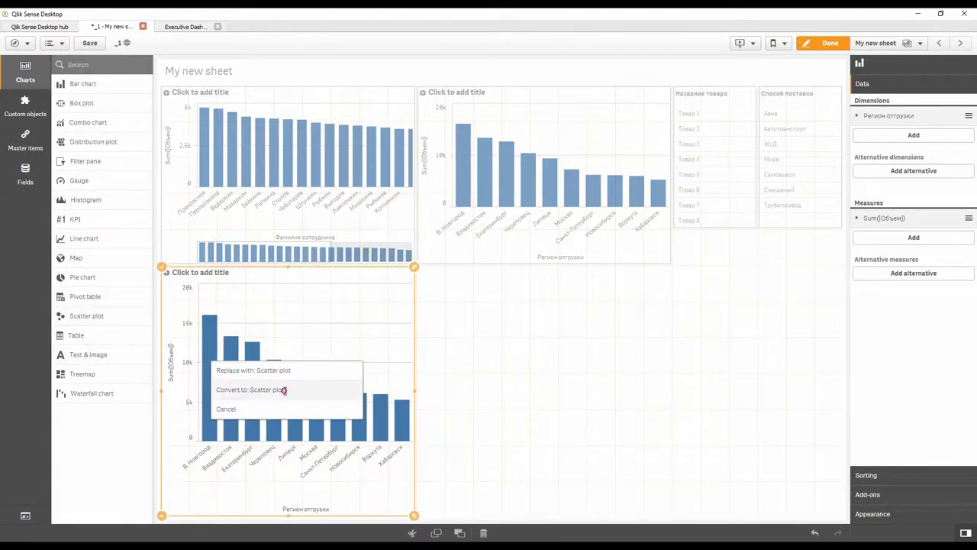
click(284, 391)
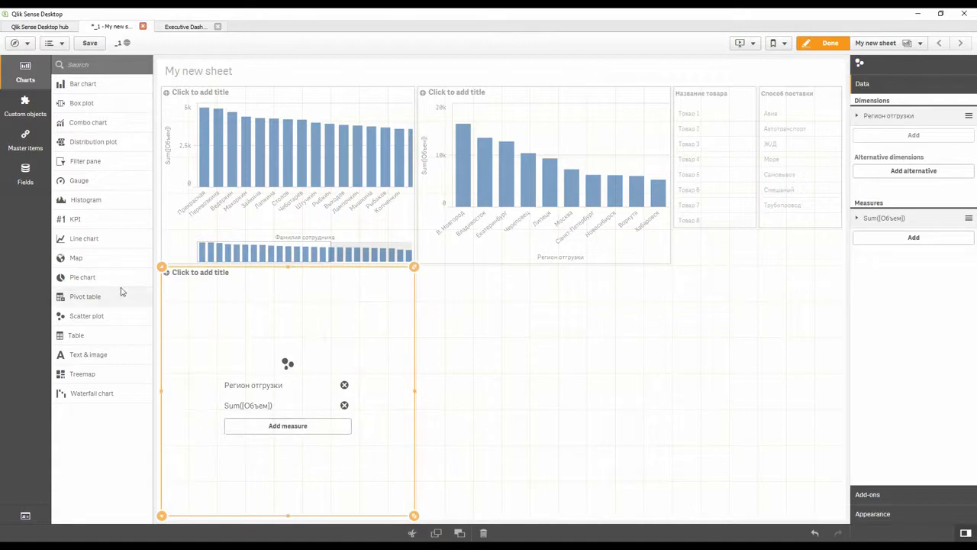
Step: Add Sum([Стоимость]) and Count([Название товара]) as measures to the scatter plot
click(25, 174)
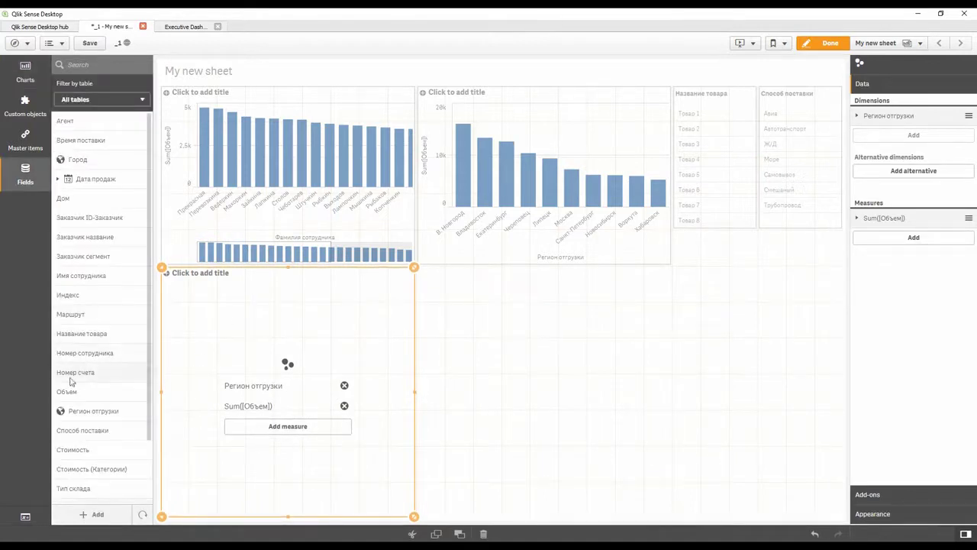
drag(73, 450, 298, 421)
click(275, 390)
click(243, 389)
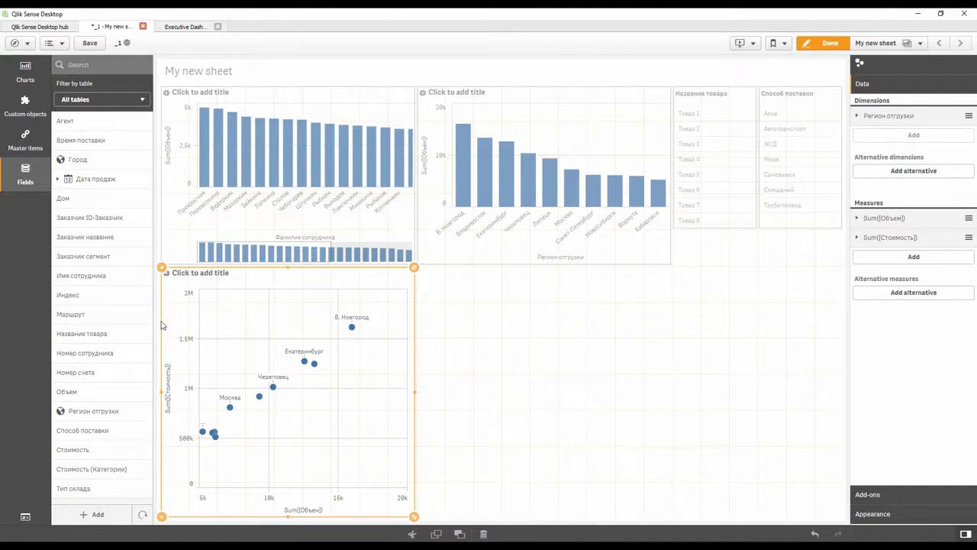
drag(110, 336, 288, 346)
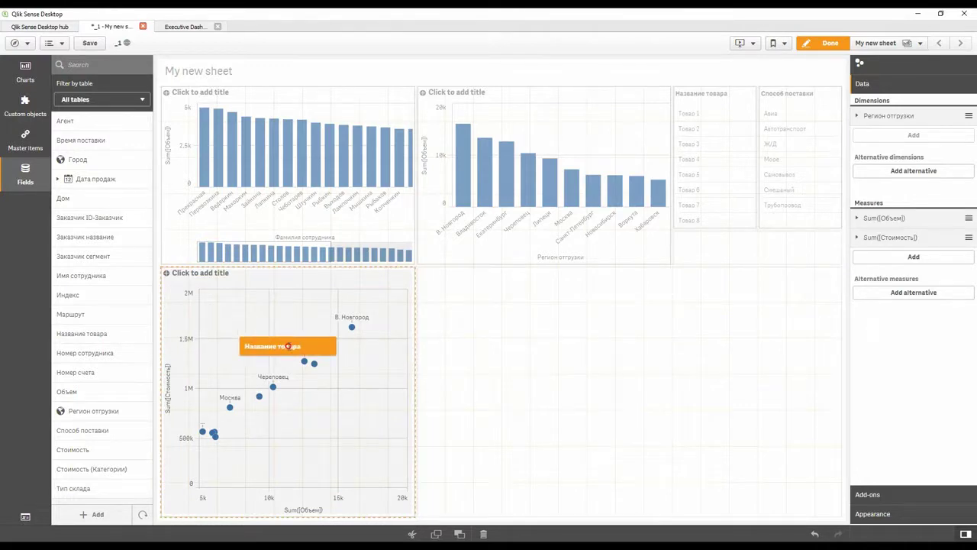
drag(289, 346, 289, 346)
click(275, 383)
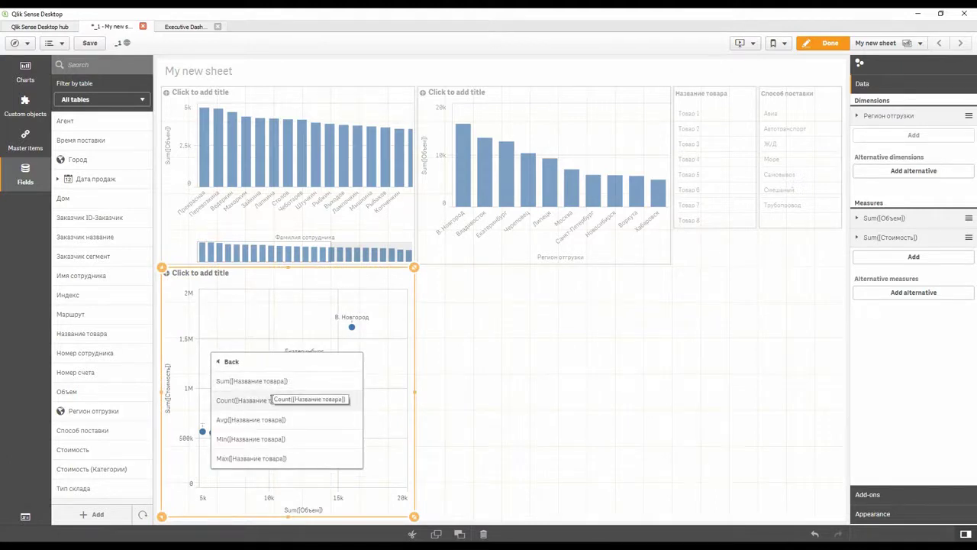
click(254, 401)
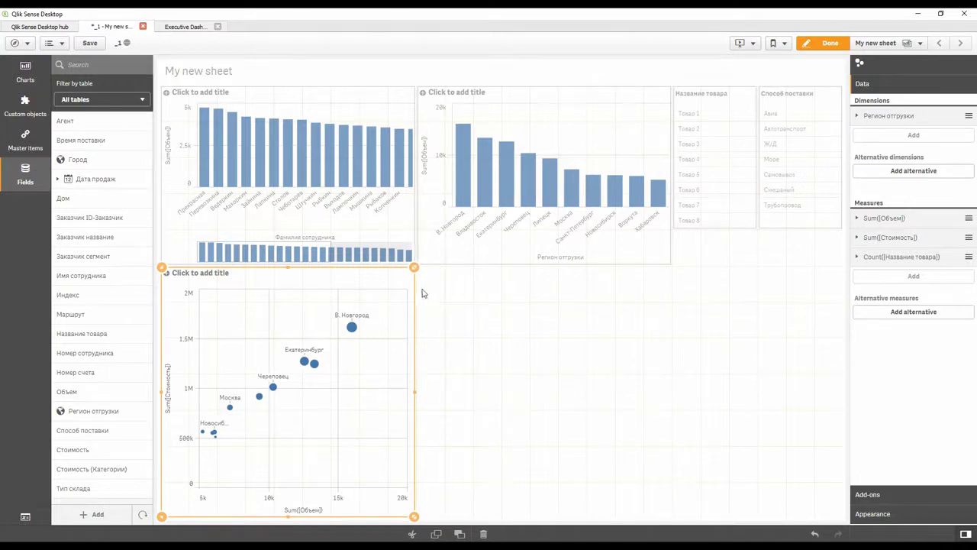
Step: Duplicate the Регион отгрузки bar chart beside the scatter plot, replace its dimension with Способ поставки, and shrink the copy
click(471, 219)
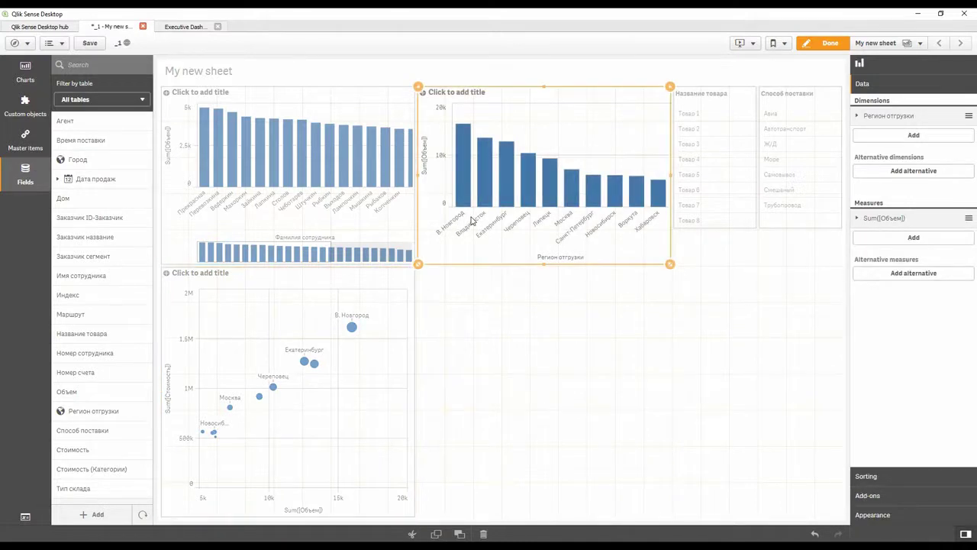
key(ctrl+c)
key(ctrl+v)
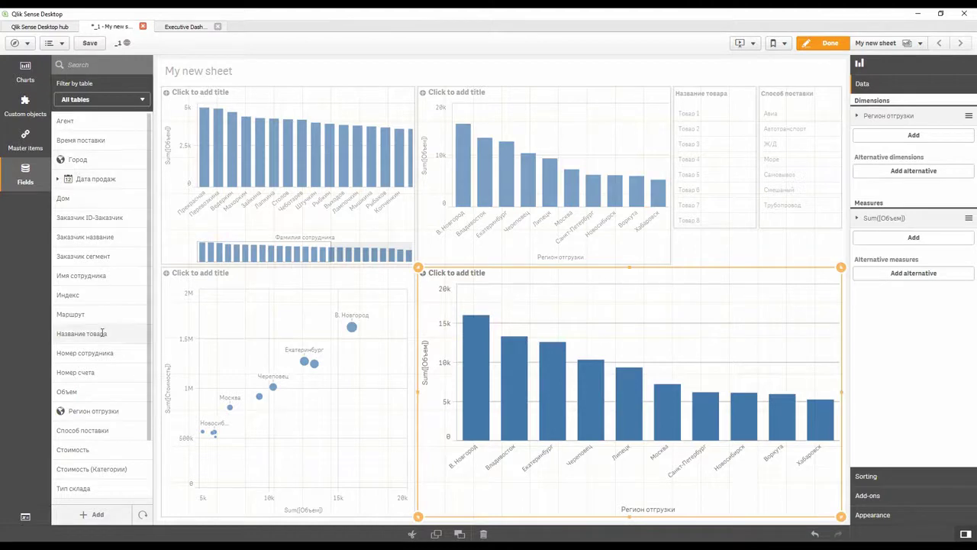
drag(102, 333, 101, 346)
drag(91, 431, 615, 401)
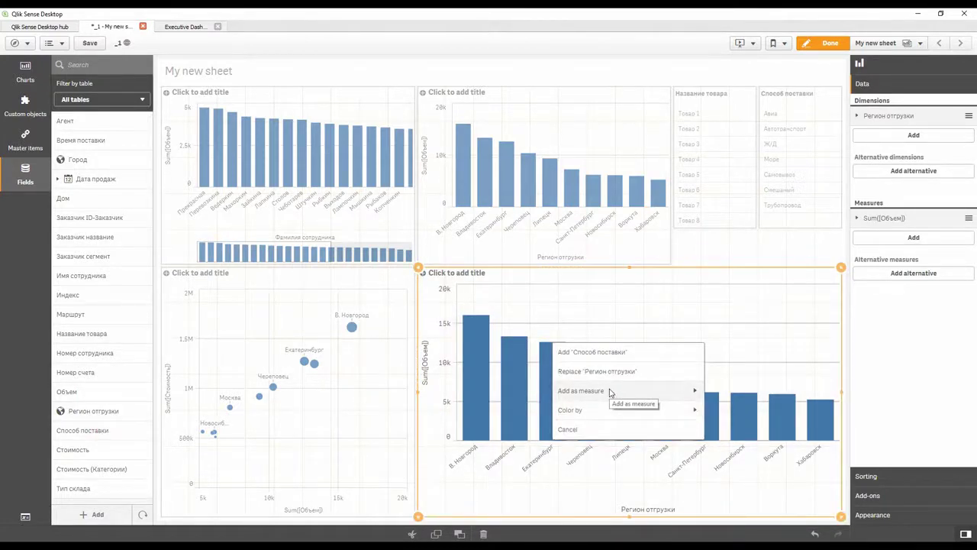
click(594, 370)
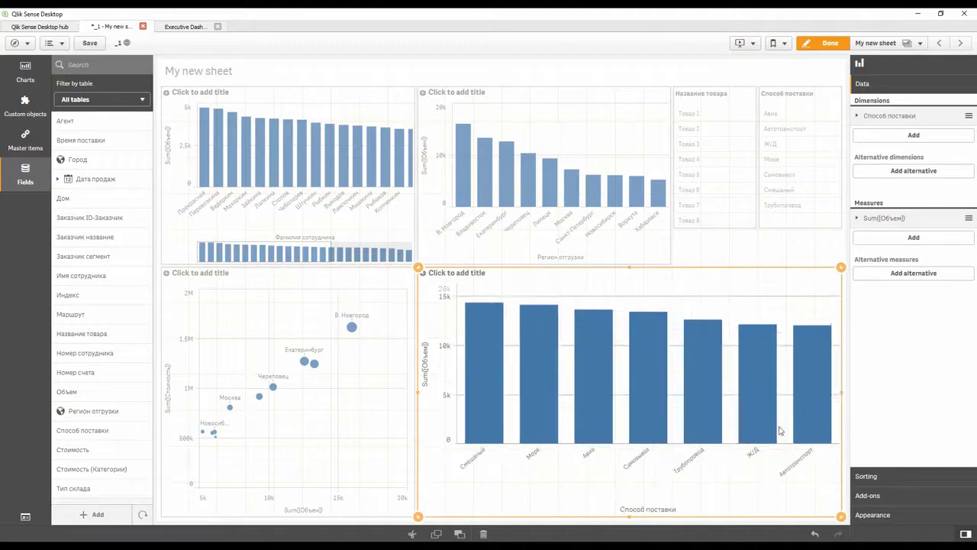
drag(840, 516, 720, 456)
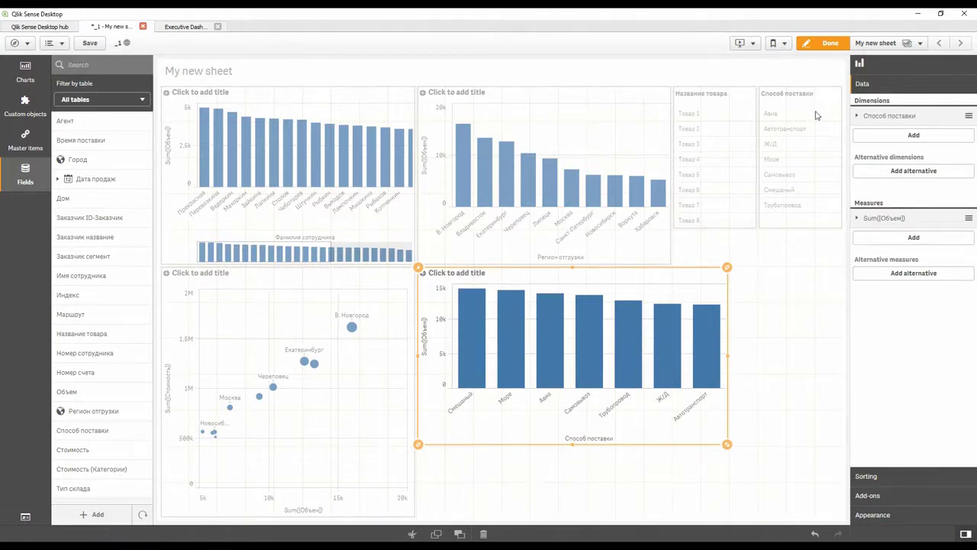
Step: Finish editing the sheet and filter it by Товар 2, 3, 5 and 7 plus the first five employees in the Фамилия сотрудника chart
click(828, 44)
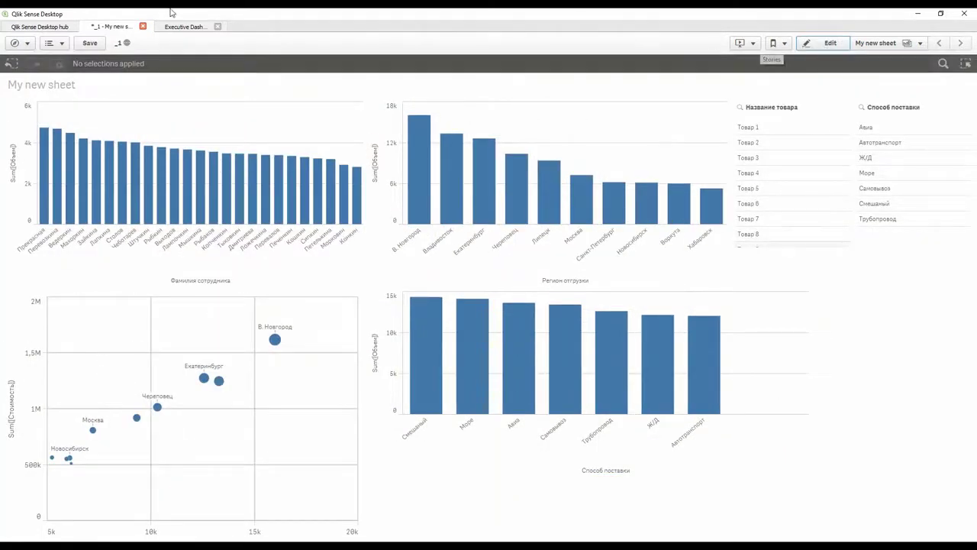
mouse_move(45, 173)
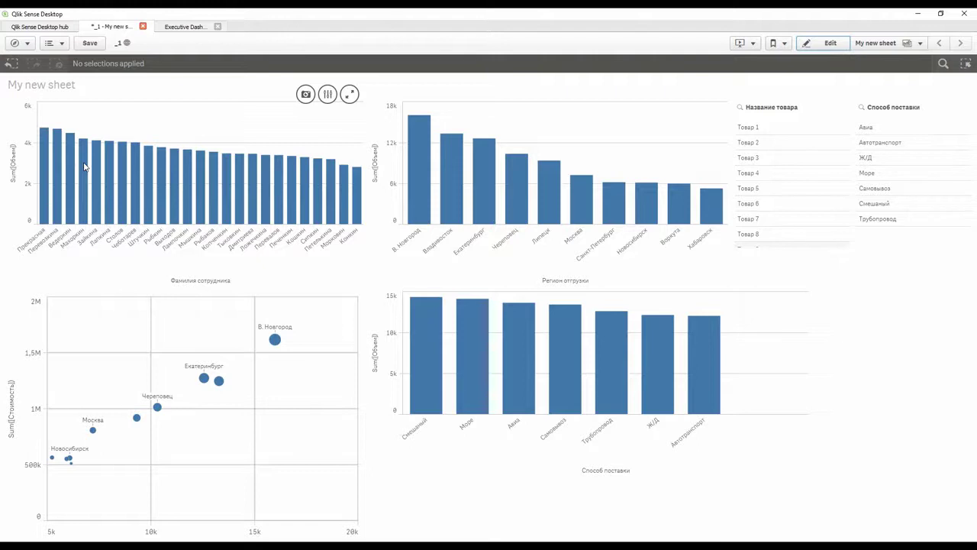
click(764, 147)
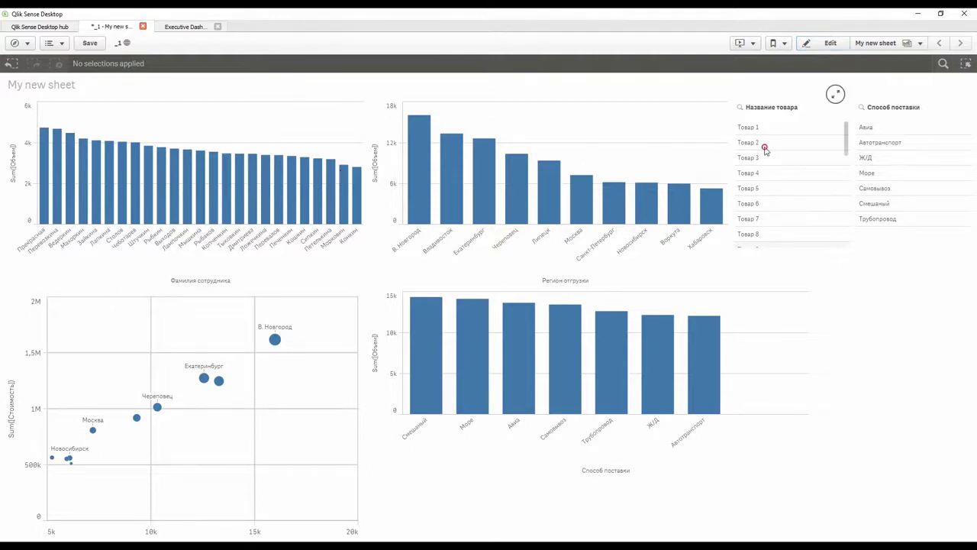
click(764, 158)
click(760, 188)
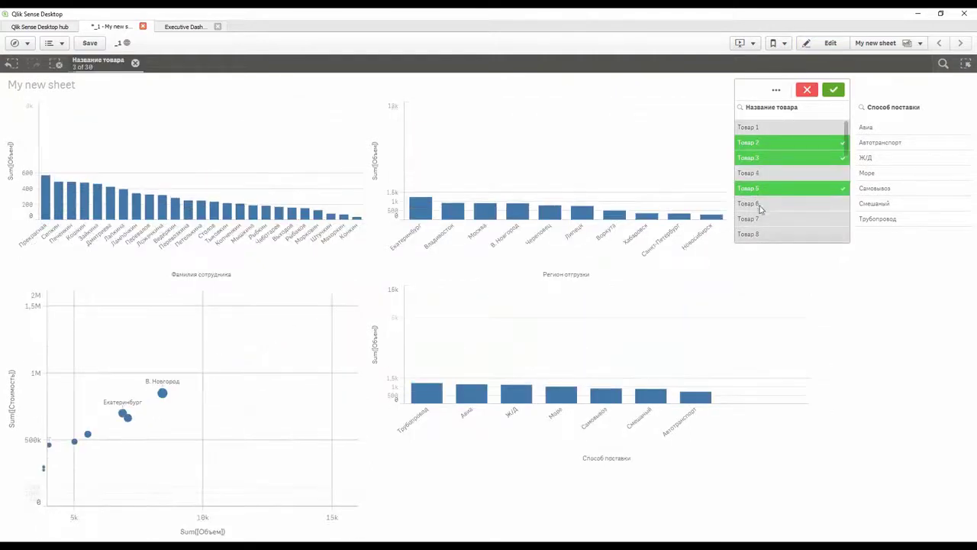
click(762, 218)
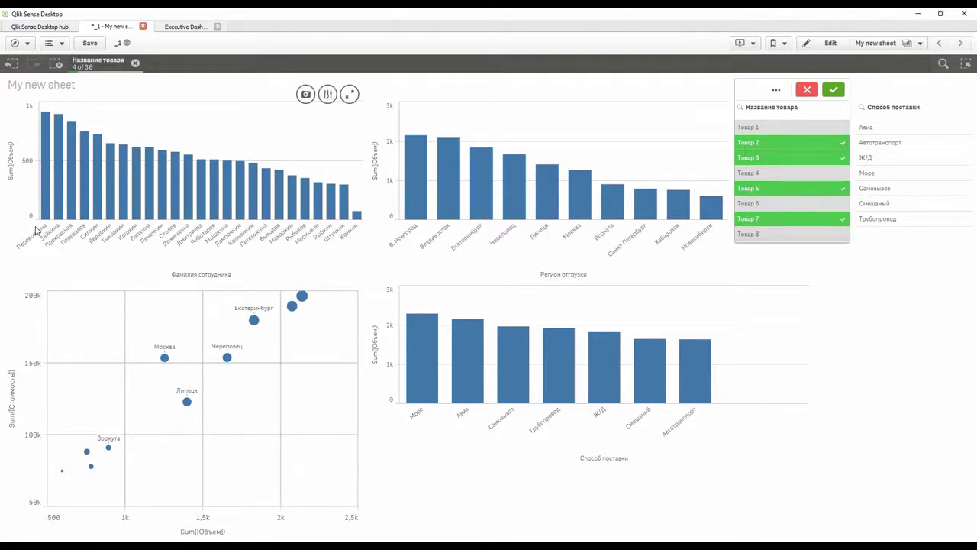
drag(40, 229, 97, 233)
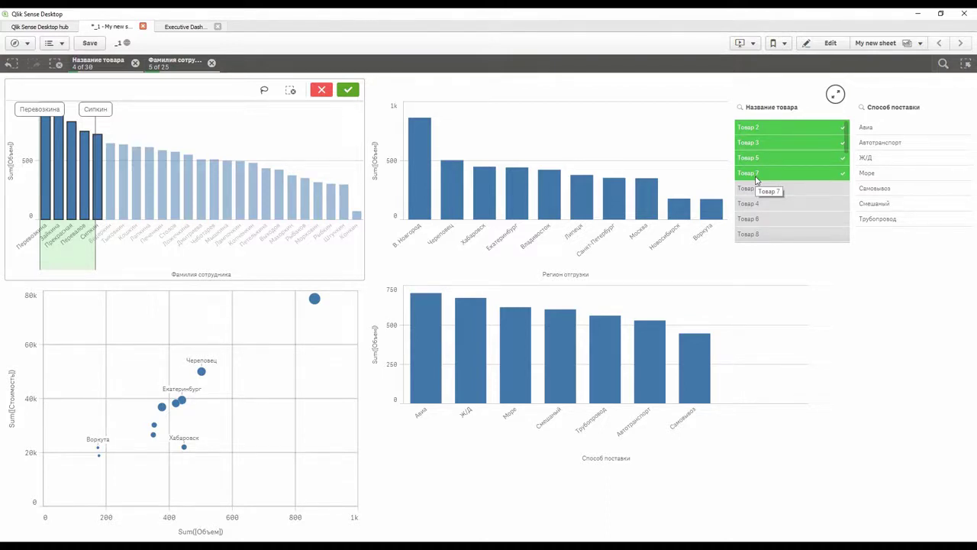
Step: Move the range selection in the Фамилия сотрудника chart to the sixth through tenth bars, trimming its far end
click(71, 242)
drag(71, 243, 165, 249)
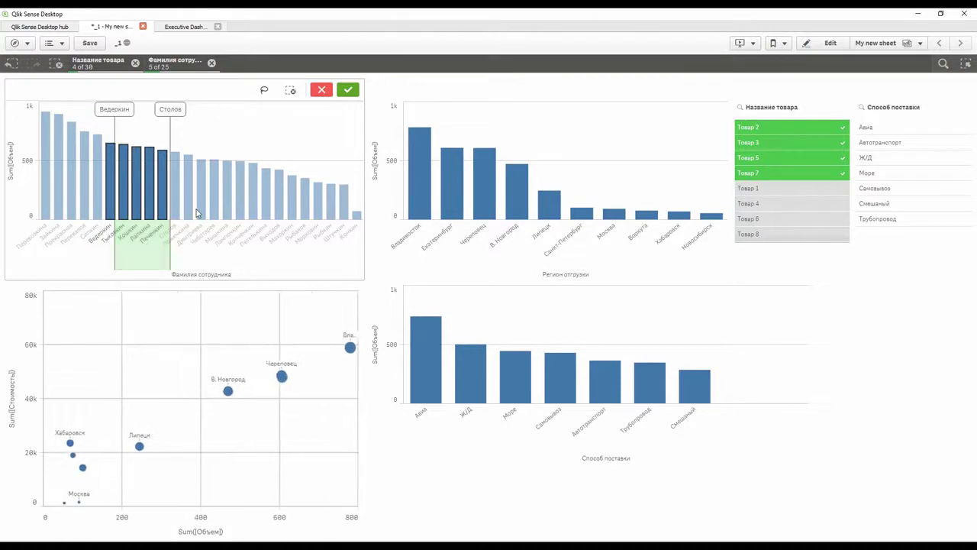
click(168, 109)
mouse_move(169, 109)
mouse_down()
mouse_move(218, 109)
mouse_move(163, 109)
mouse_up()
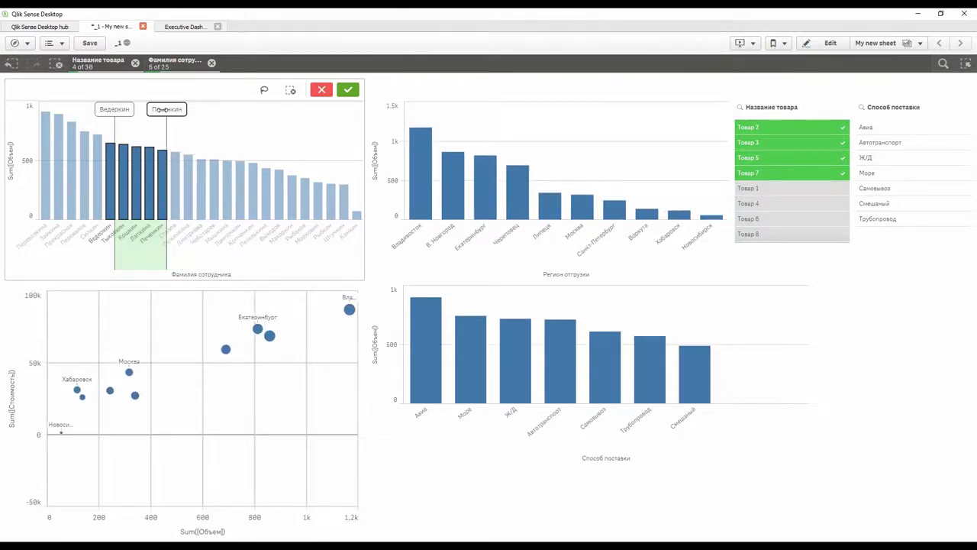
Step: Select the seventh, twelfth and fourteenth employees individually in the Фамилия сотрудника chart instead of a range
click(188, 207)
click(213, 207)
click(123, 208)
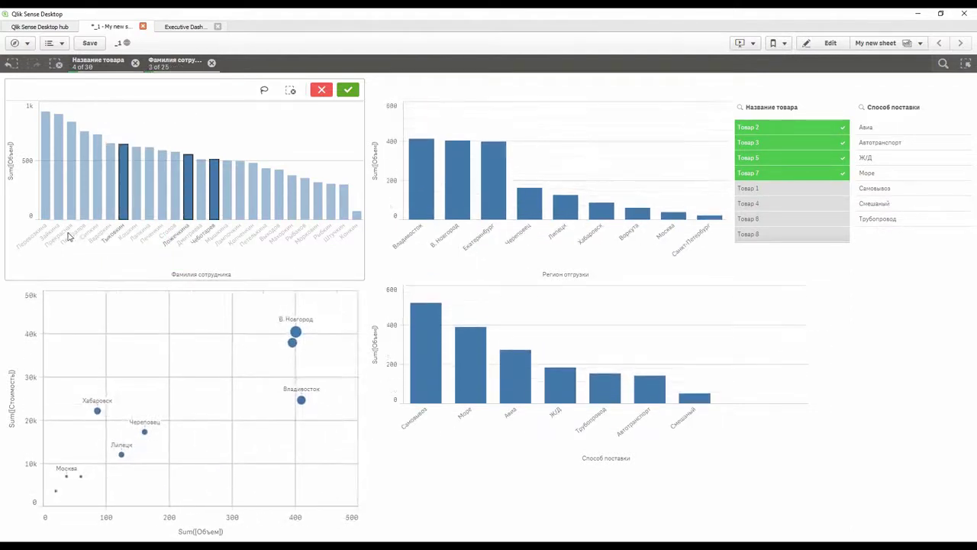
Step: Filter the Фамилия сотрудника chart to employees with Sum([Объем]) between about 388 and 776 using a value-axis range
click(34, 120)
drag(35, 120, 32, 138)
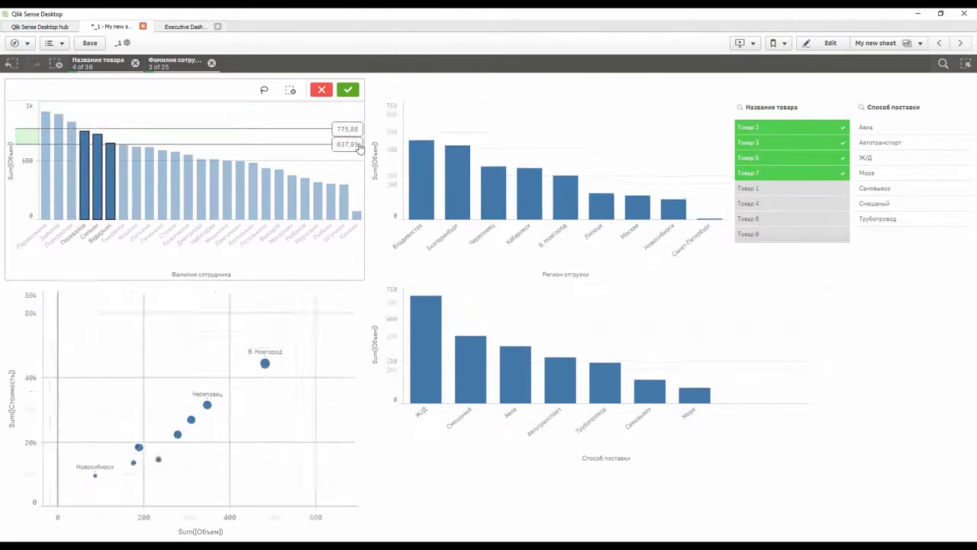
drag(350, 146, 351, 168)
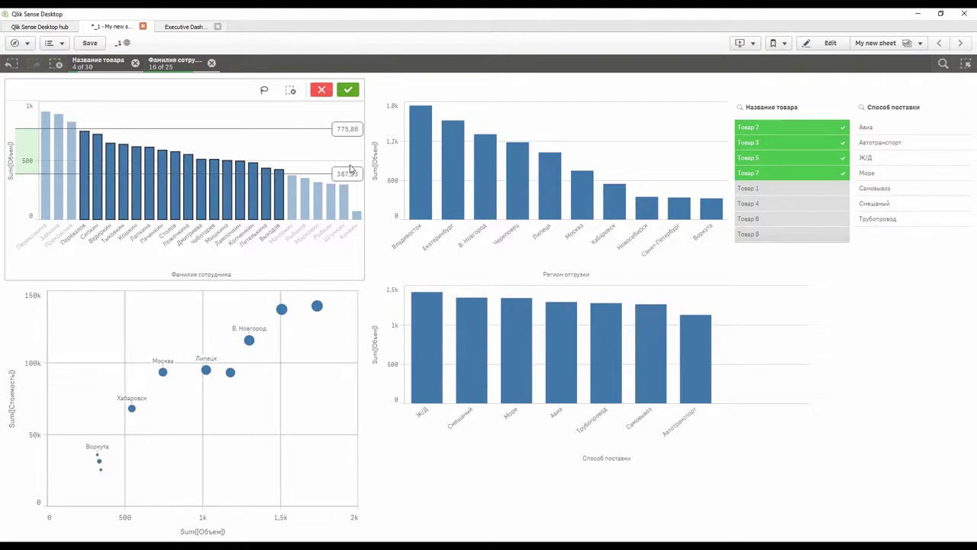
click(347, 90)
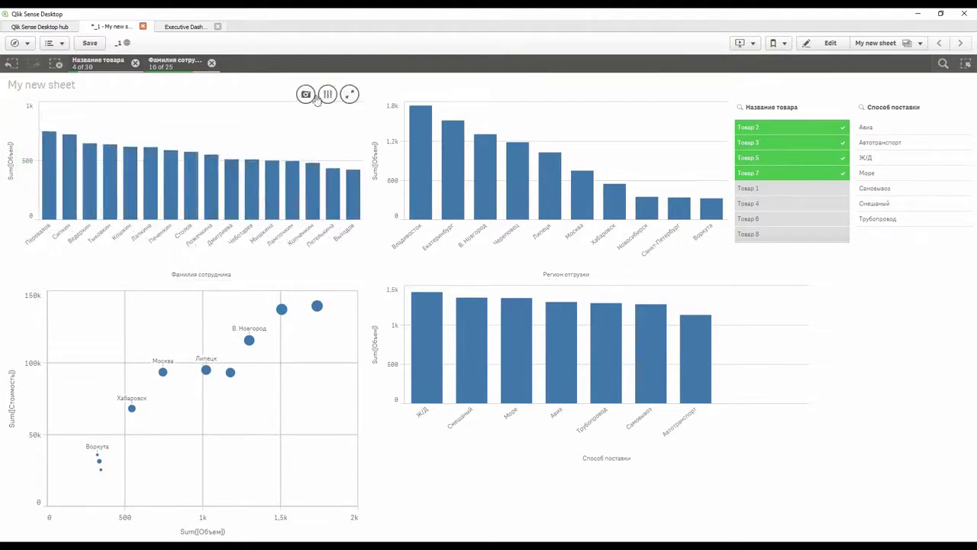
Step: Filter the sheet by Море and Авиа in the Способ поставки chart
click(515, 372)
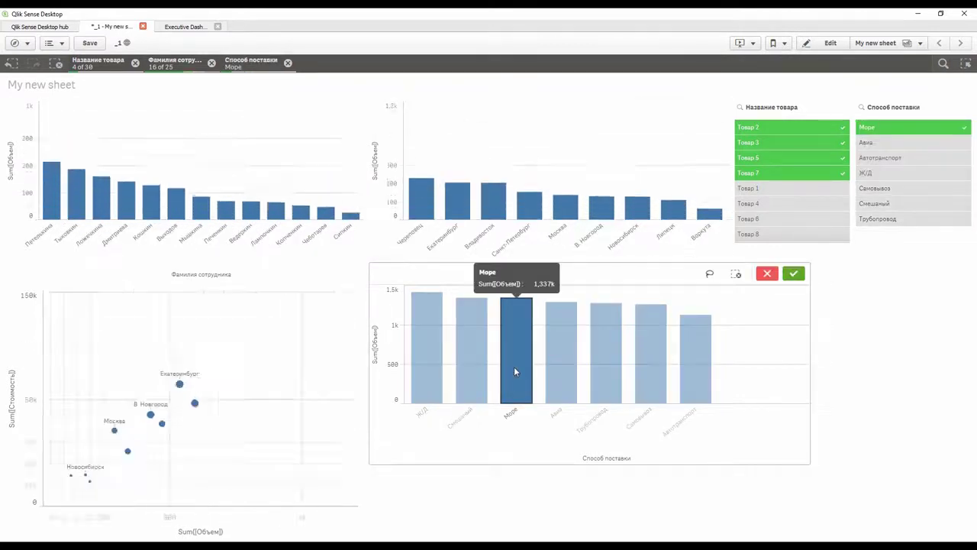
click(562, 373)
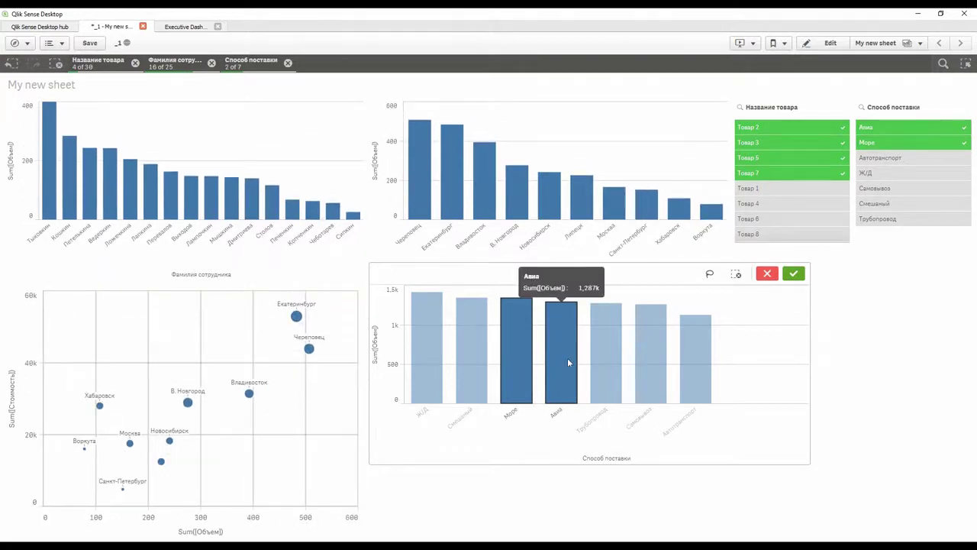
click(795, 275)
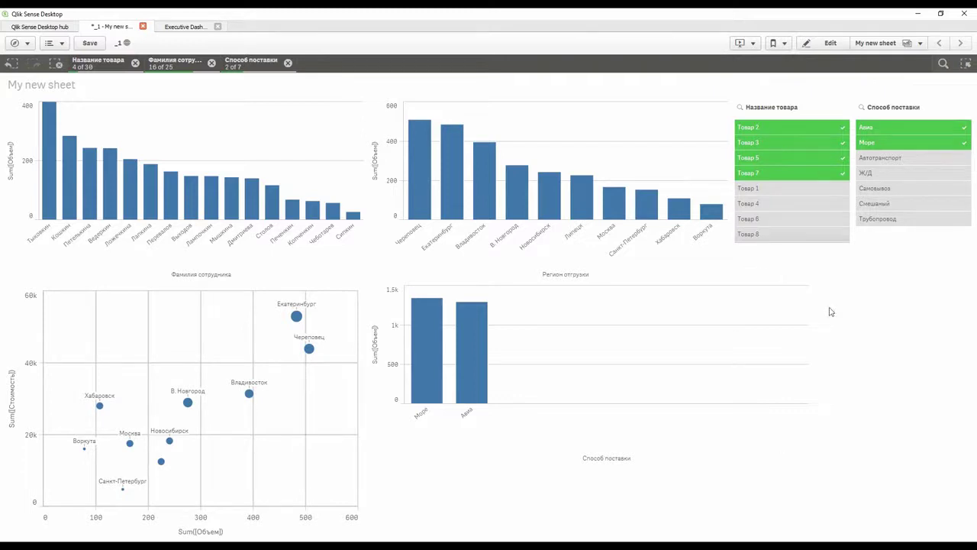
Step: Reopen the sheet for editing and add a KPI with the measure Sum([Стоимость]) below the Способ поставки chart
click(819, 46)
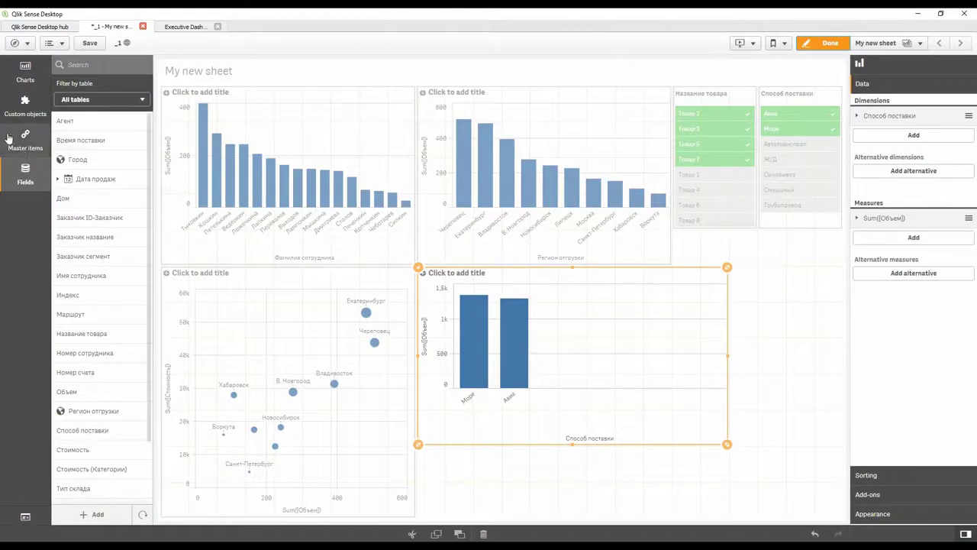
click(25, 73)
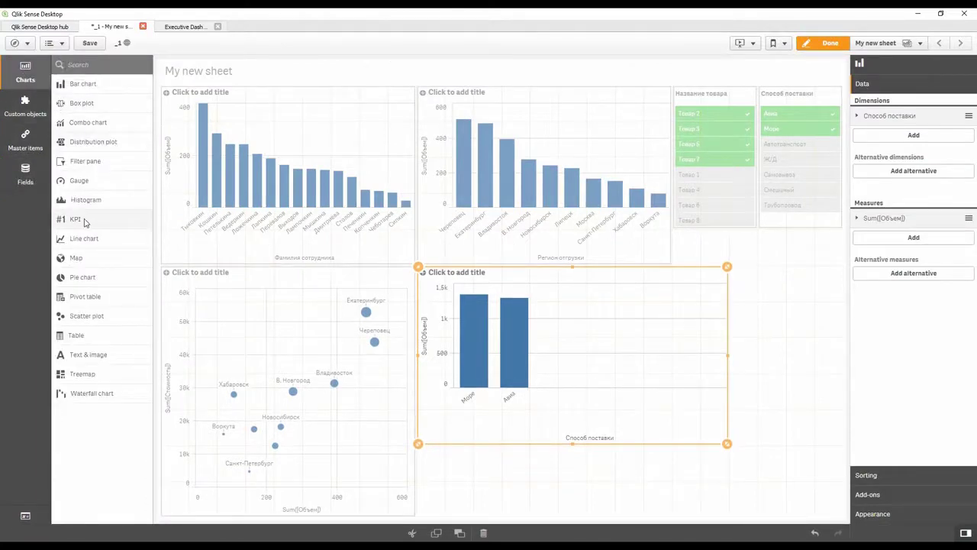
drag(84, 222, 591, 486)
click(581, 488)
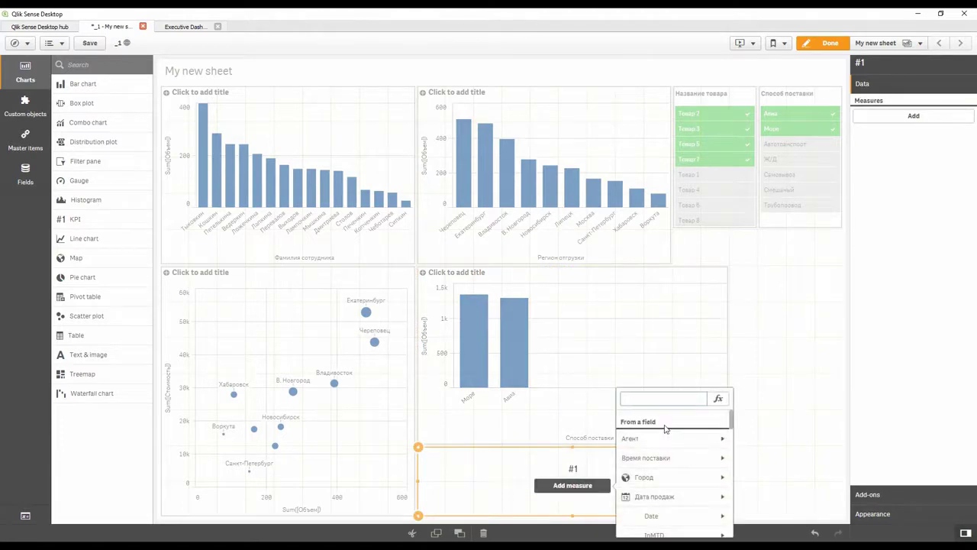
text(сп)
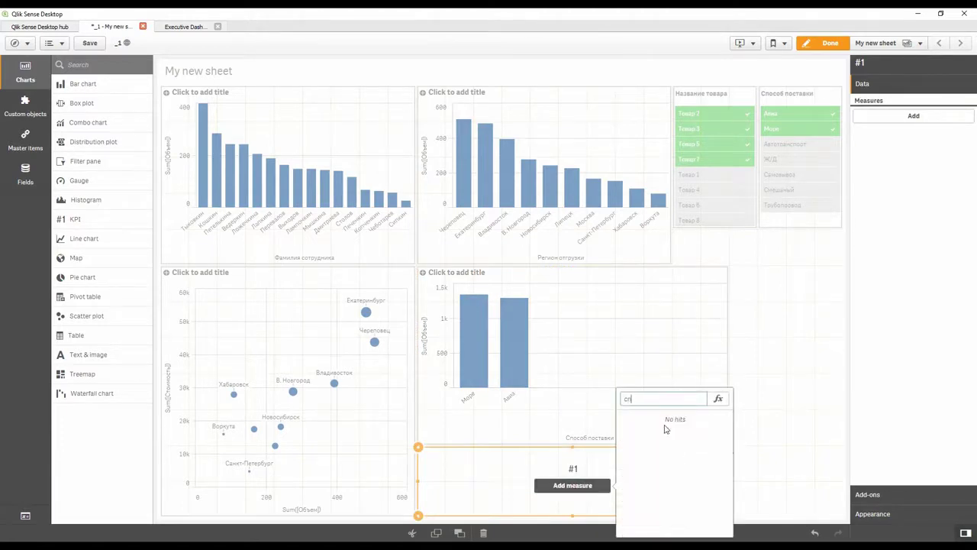
key(BackSpace)
text(тои)
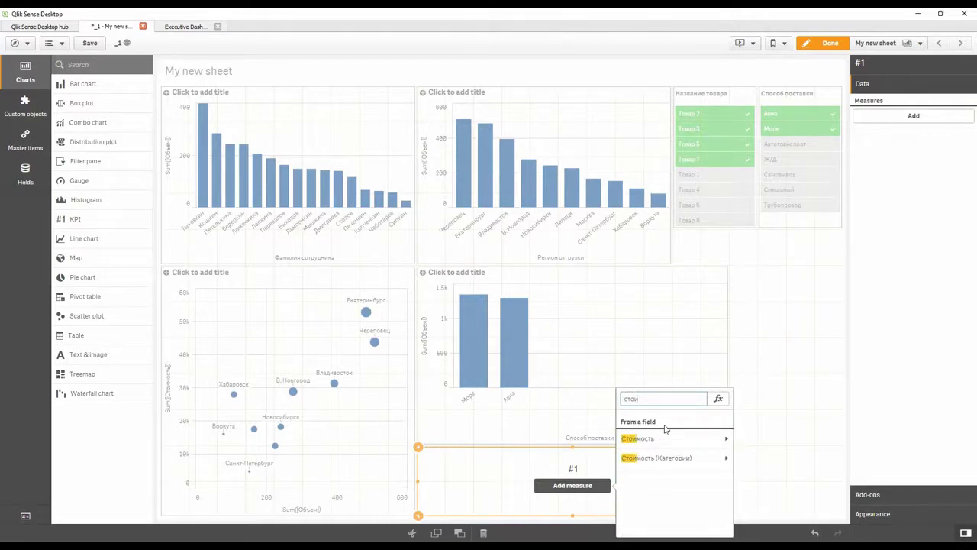
click(667, 440)
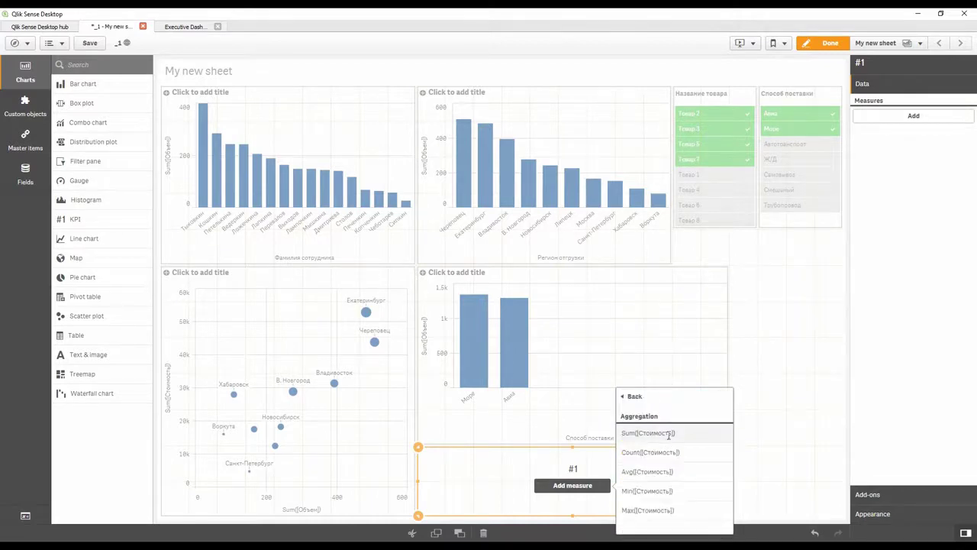
click(649, 433)
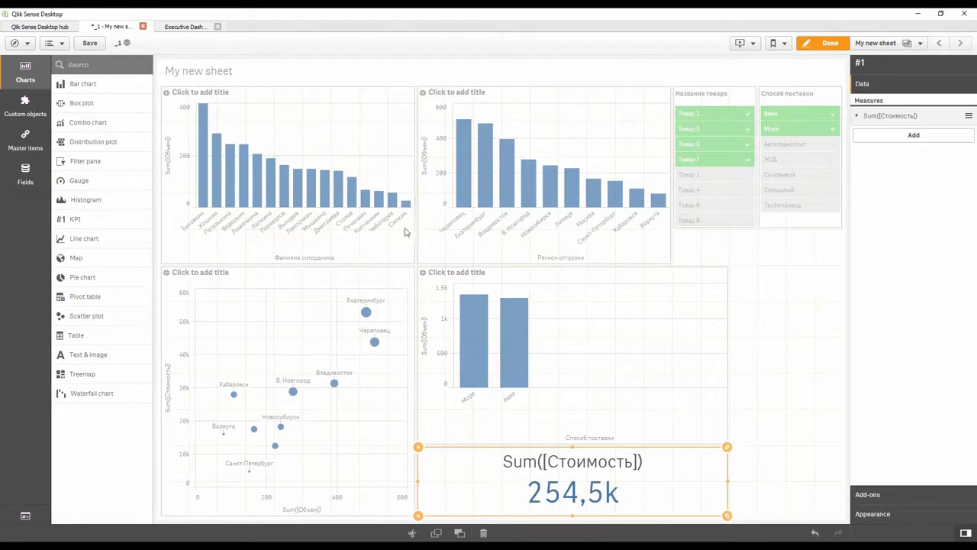
Step: Add a Стоимость (Категории) filter pane beside the Способ поставки chart and, after finishing editing, filter by Средняя
click(29, 180)
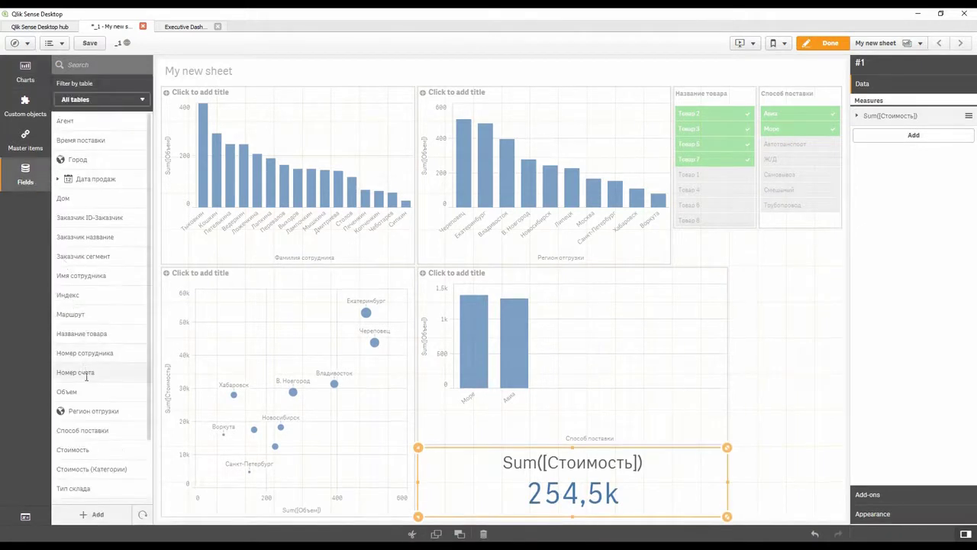
drag(92, 469, 787, 323)
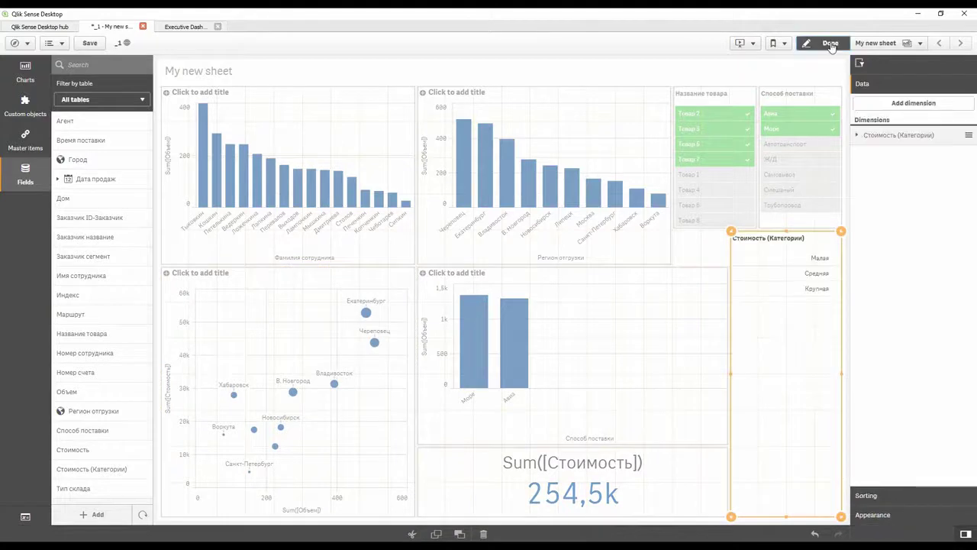
click(830, 43)
click(938, 298)
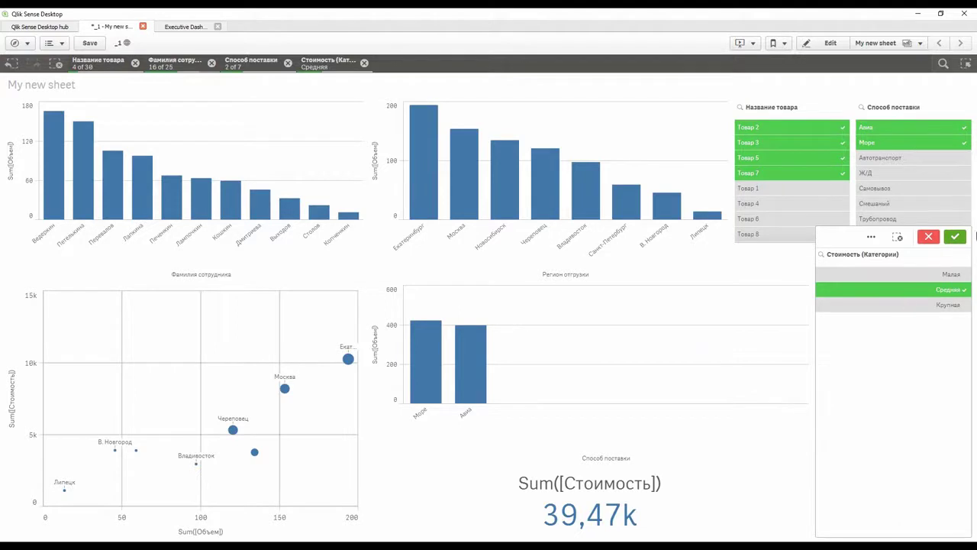
click(955, 236)
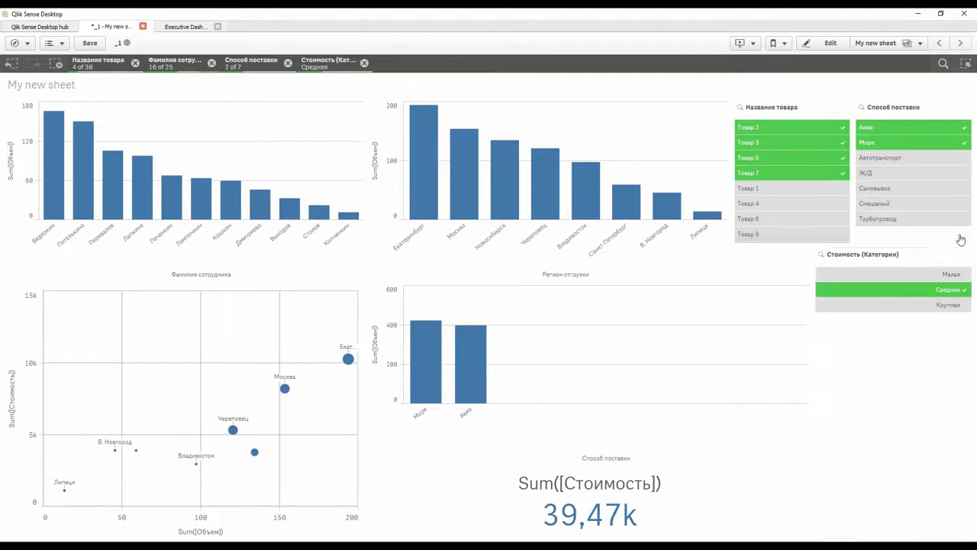
Step: Create a second sheet with the default title while in edit mode and return to the first sheet
click(817, 48)
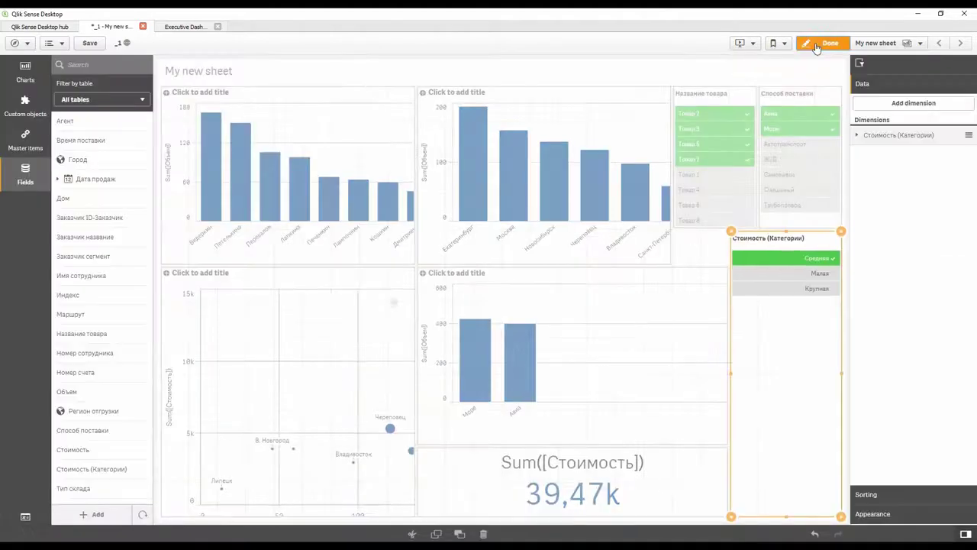
click(876, 43)
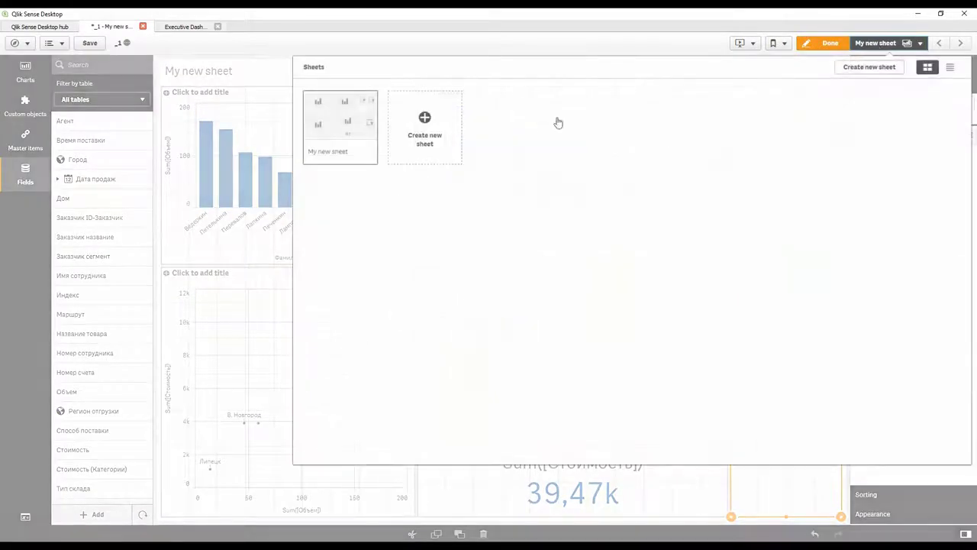
click(434, 124)
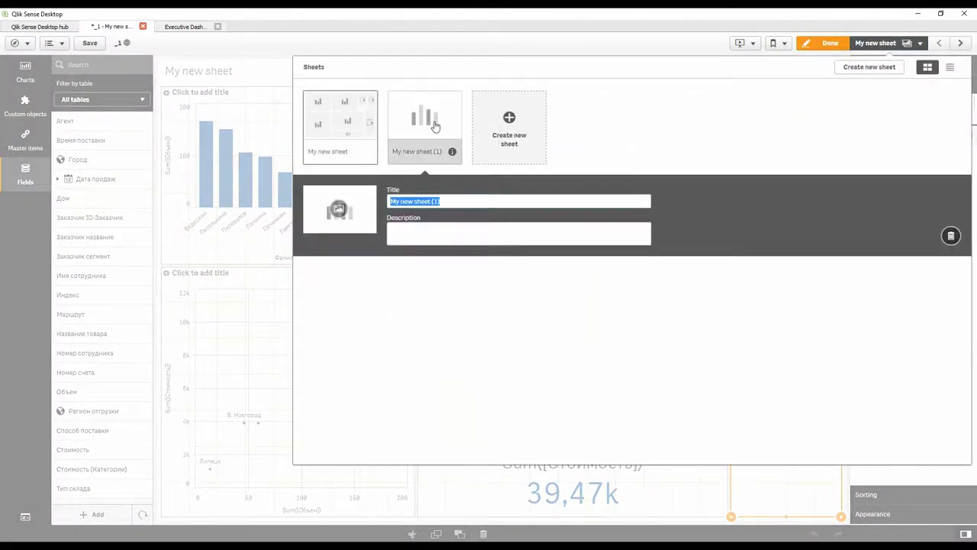
click(348, 129)
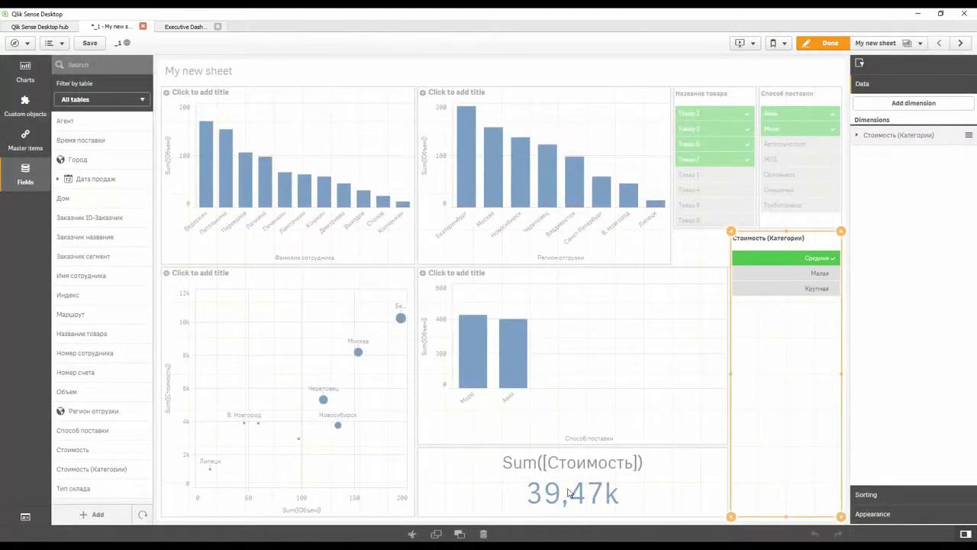
Step: Copy the Sum([Стоимость]) KPI to the second sheet and shrink it to just under half the sheet's width and height, finishing the edit
click(569, 492)
click(568, 492)
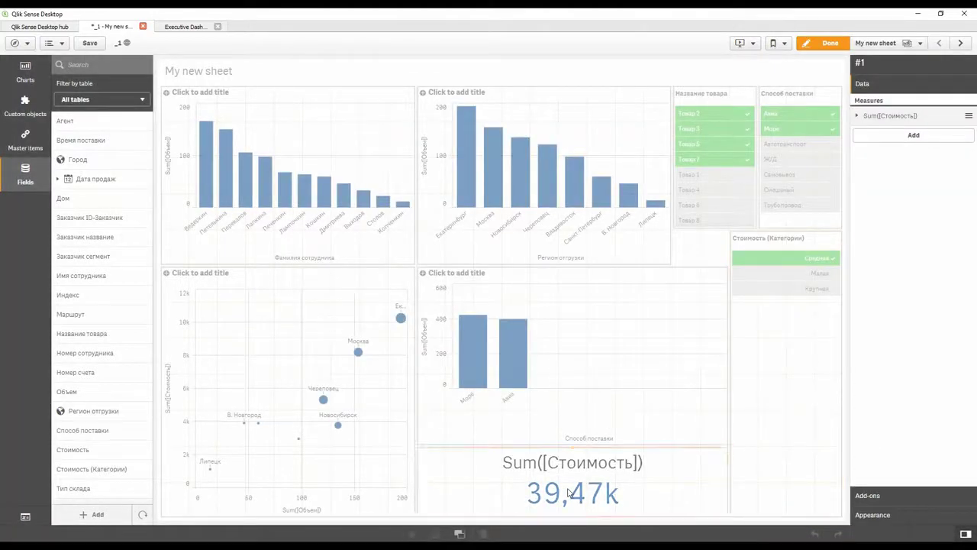
click(964, 43)
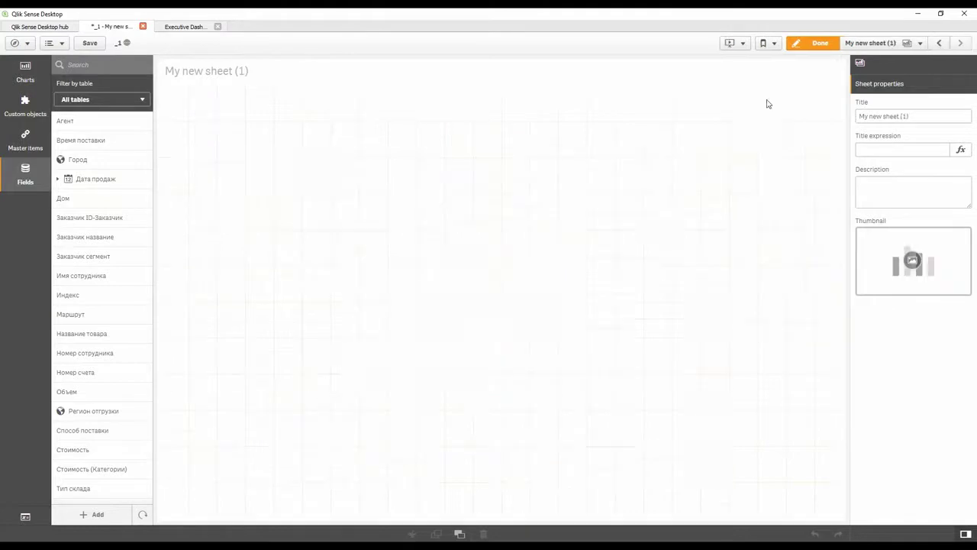
key(ctrl+v)
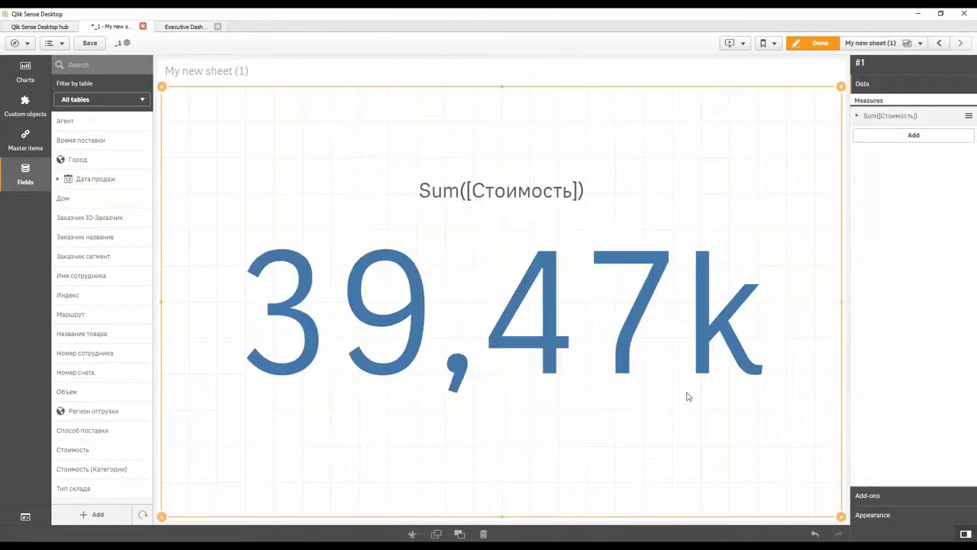
drag(843, 516, 478, 254)
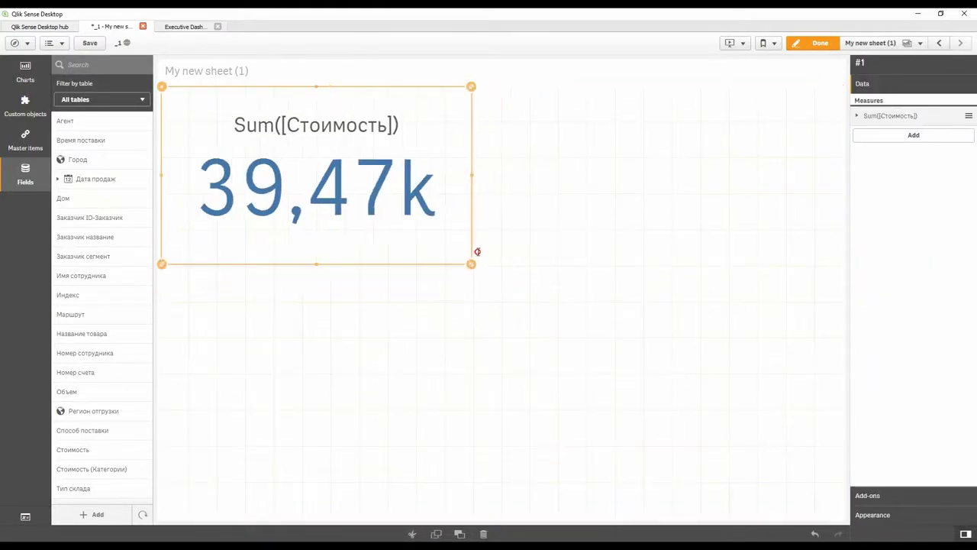
click(821, 45)
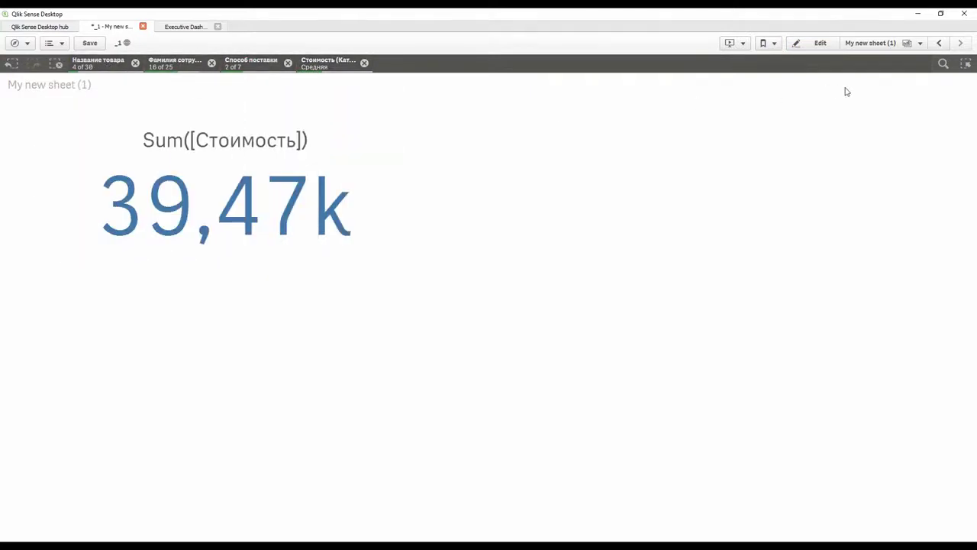
Step: Add Товар 4 and Товар 6 to the first sheet's Название товара selection and check the KPI on the second sheet
click(939, 43)
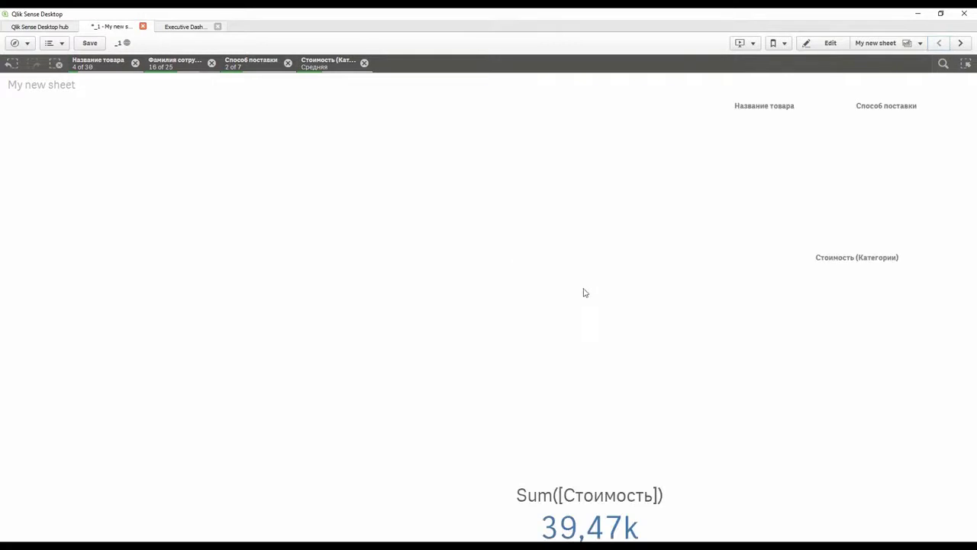
click(767, 204)
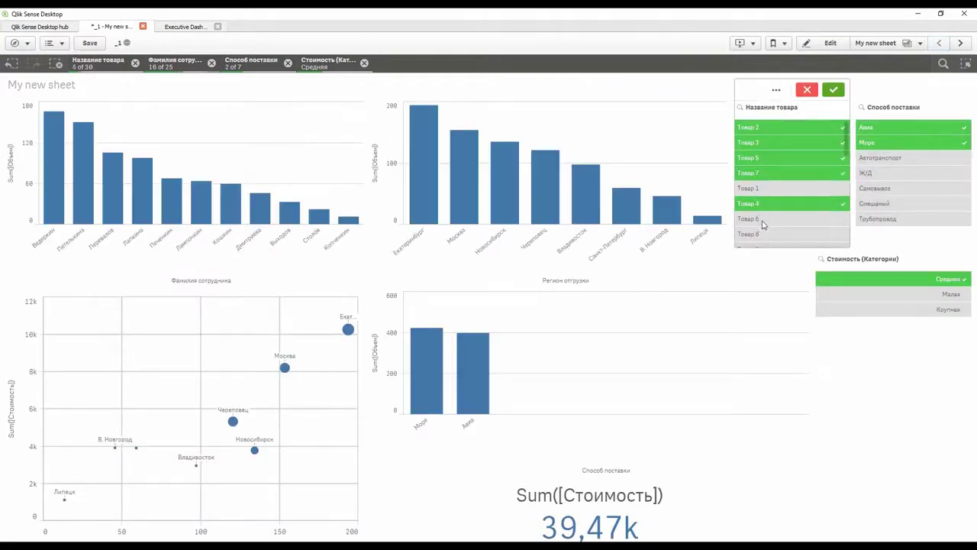
click(762, 220)
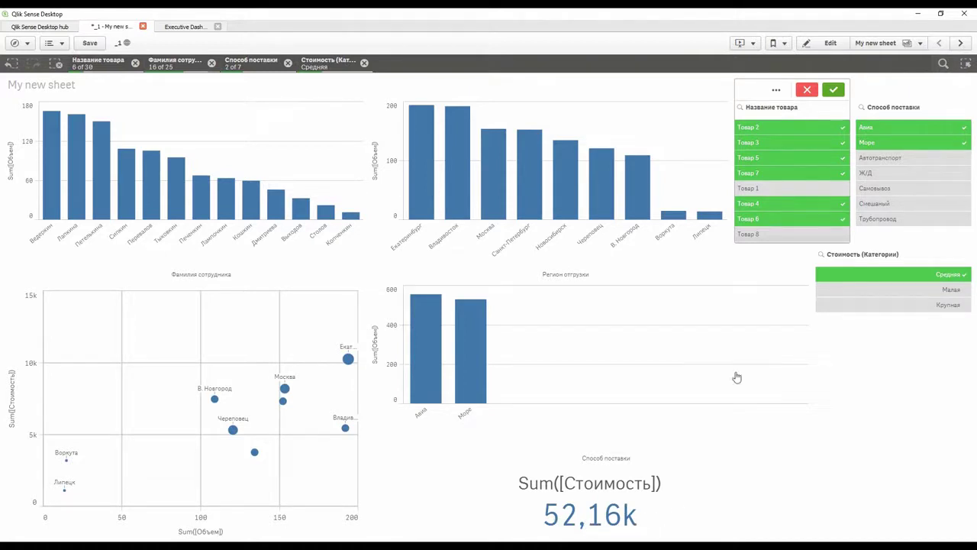
click(962, 44)
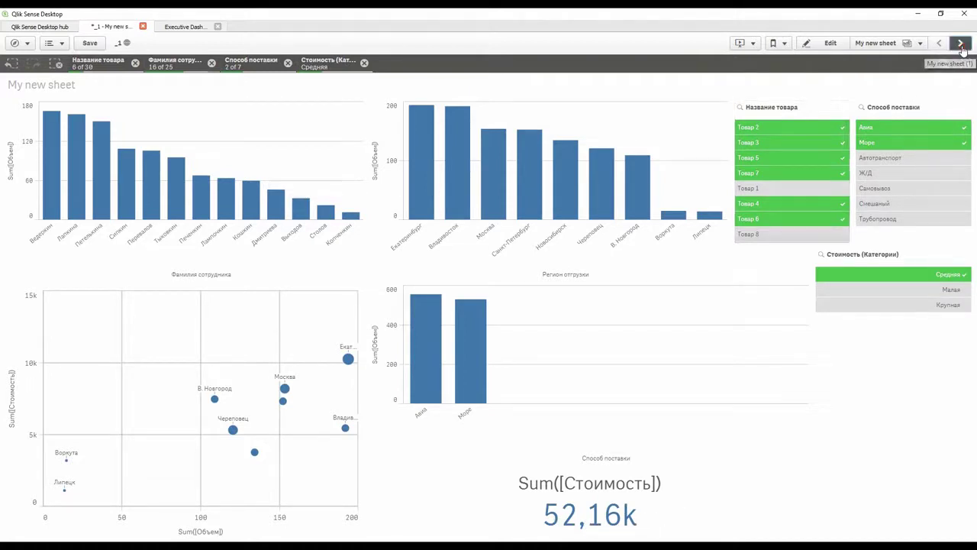
click(962, 44)
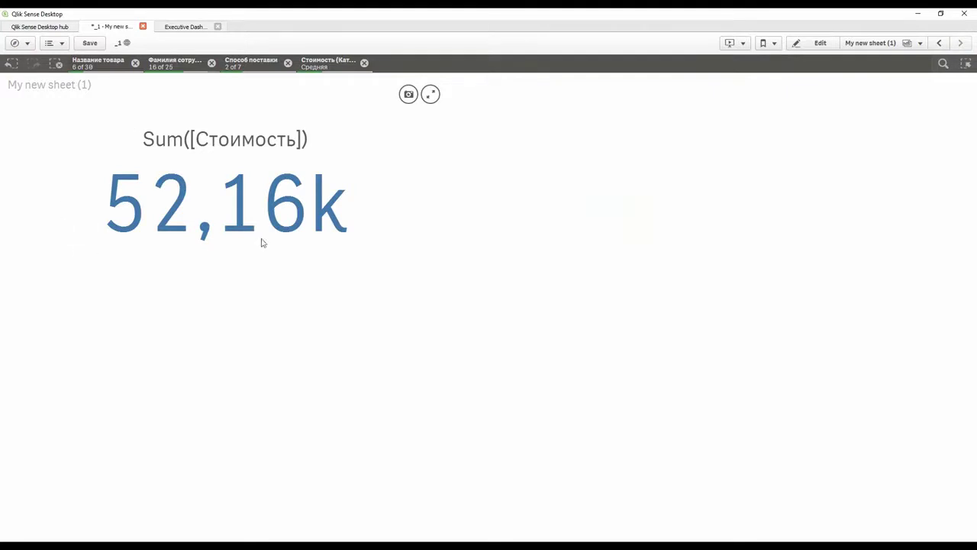
Step: Inspect the active Фамилия сотрудника, Способ поставки and Стоимость (Категории) selections from the second sheet
click(171, 68)
click(260, 67)
click(329, 65)
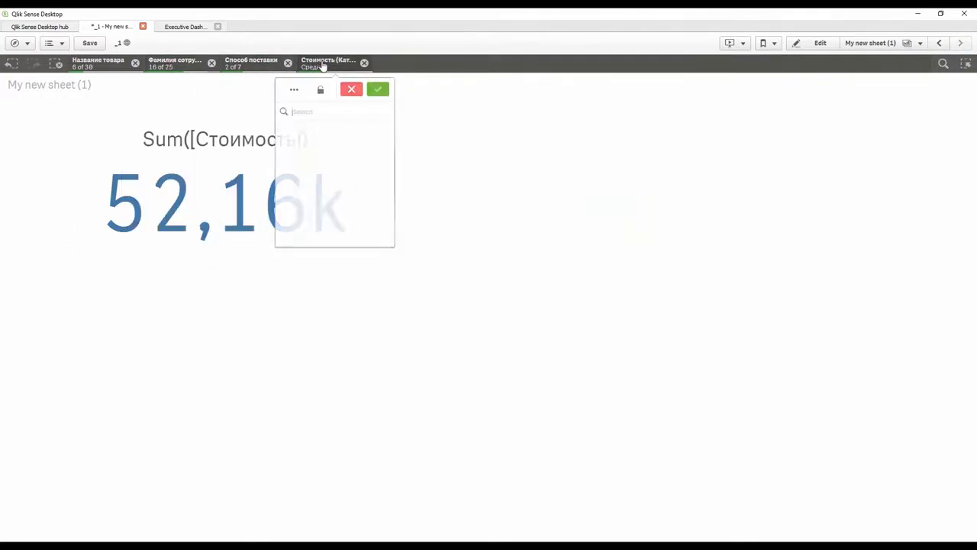
Step: Review the values selected in Способ поставки and return to the first sheet
click(258, 72)
click(259, 73)
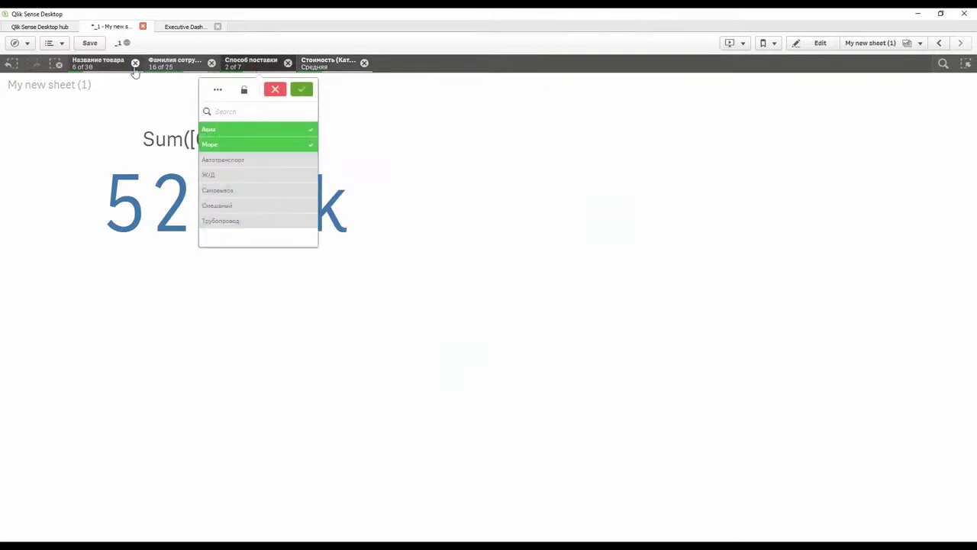
click(940, 42)
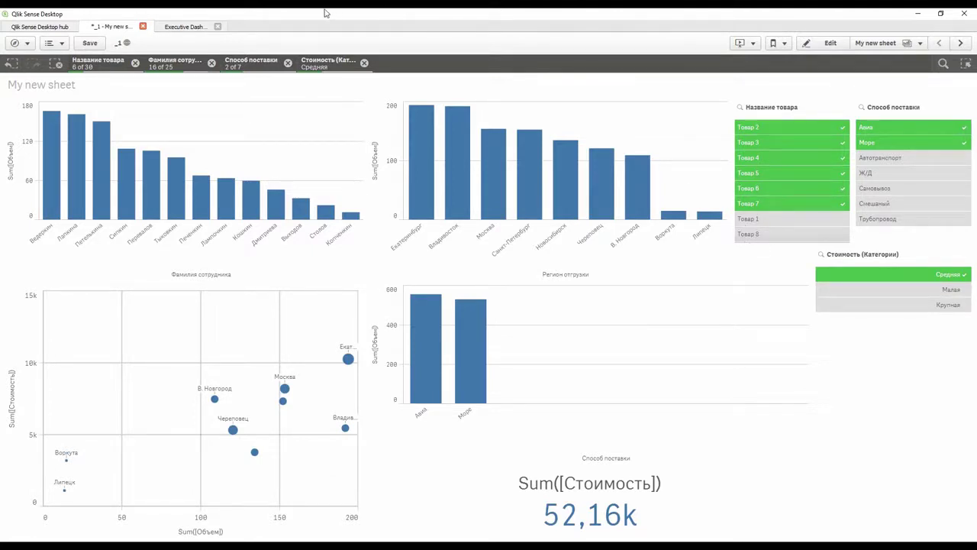
Step: Switch to the Executive Dashboard app's KPI Dashboard sheet and select Cheese, Coffee and Sugar in Revenue by Products, checking the applied selection
click(184, 26)
click(51, 202)
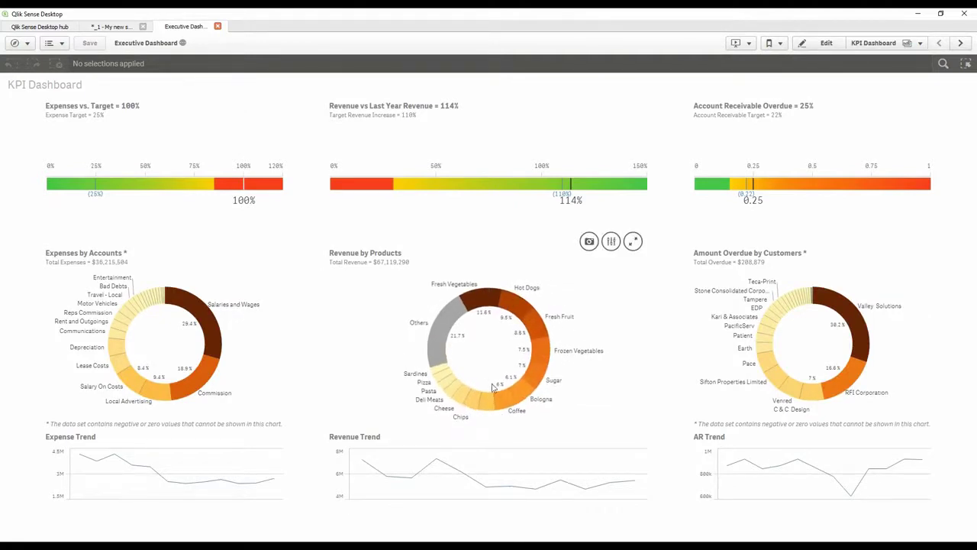
click(462, 398)
click(505, 398)
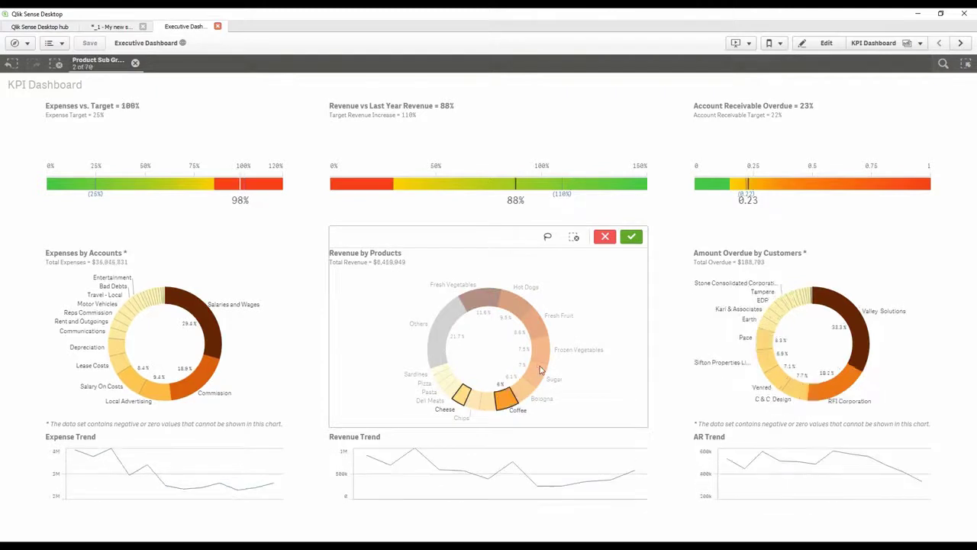
click(535, 373)
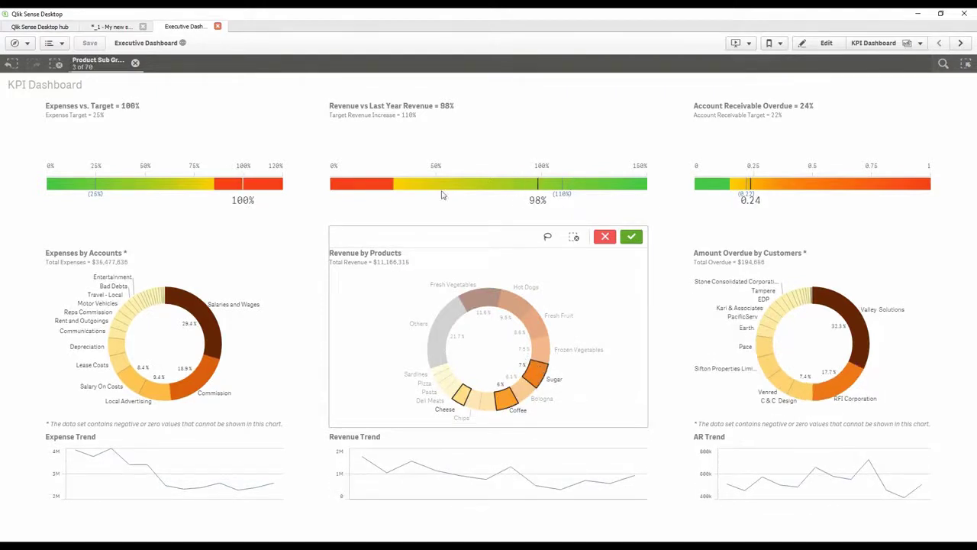
click(92, 67)
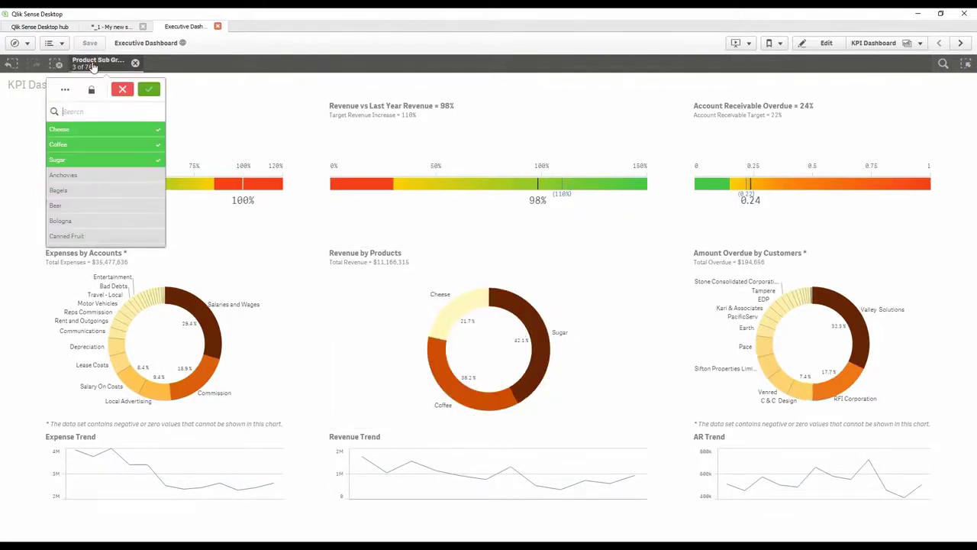
click(95, 64)
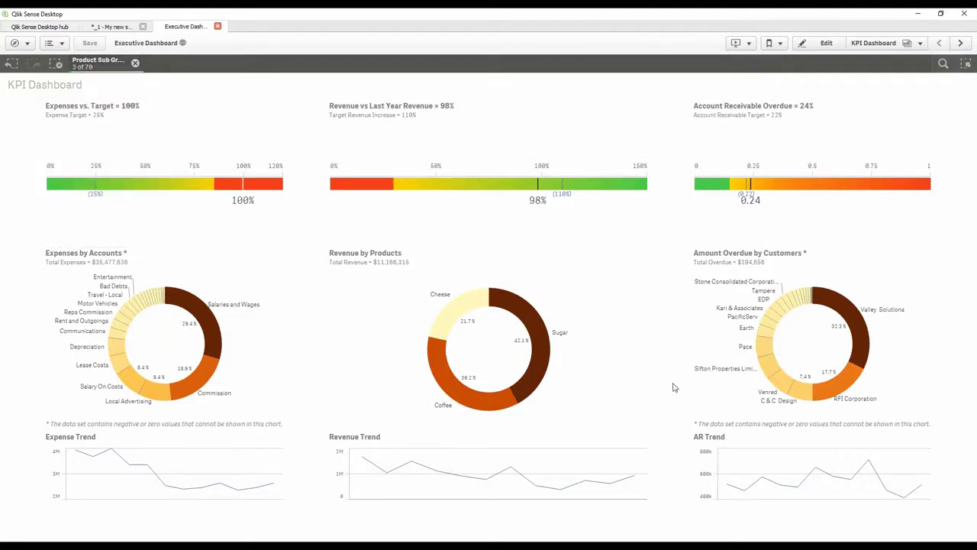
Step: Select Earth and Sifton Properties Limited in Amount Overdue by Customers and check the Customer selection
click(766, 349)
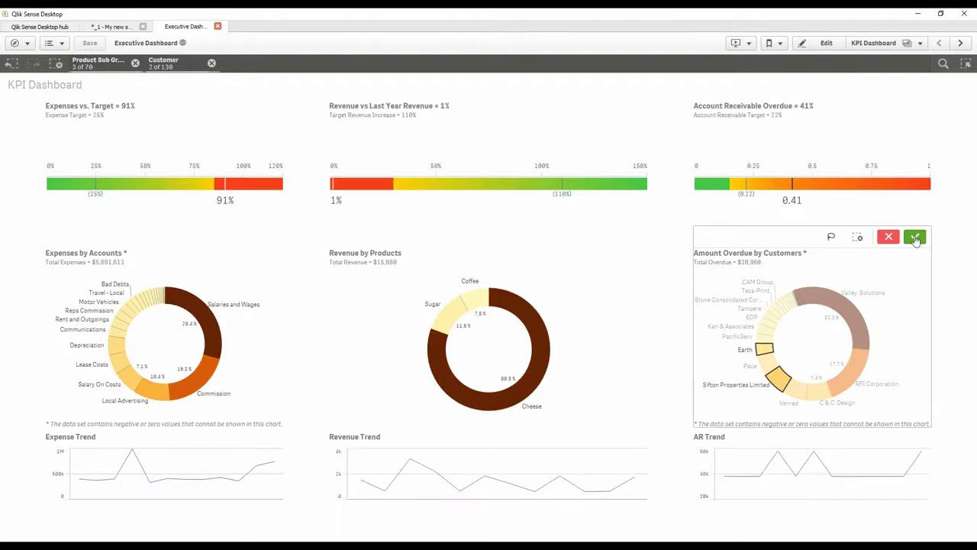
click(915, 236)
click(170, 64)
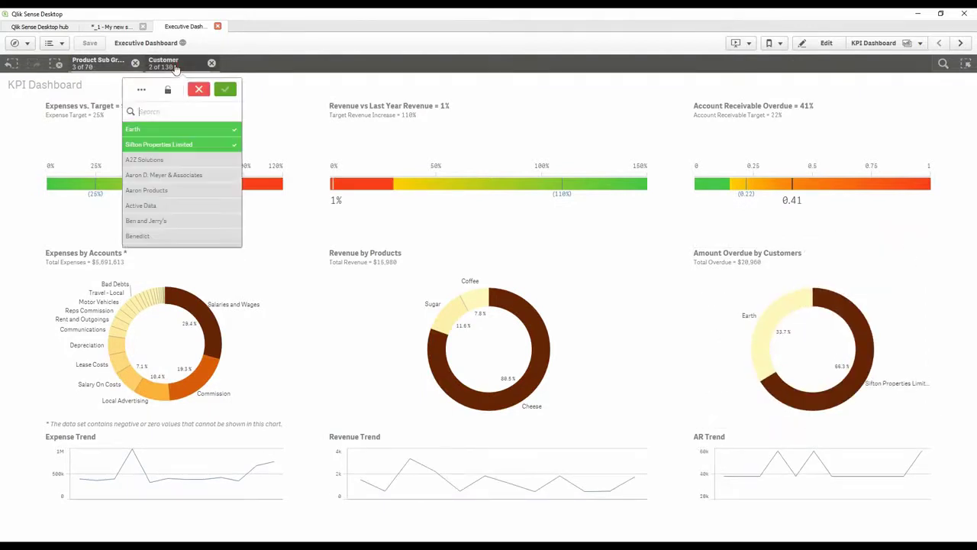
click(614, 74)
Step: On the Sales Analysis sheet, check the carried-over selections and select March to August 2012 in the Average Sales Per Day chart
click(960, 45)
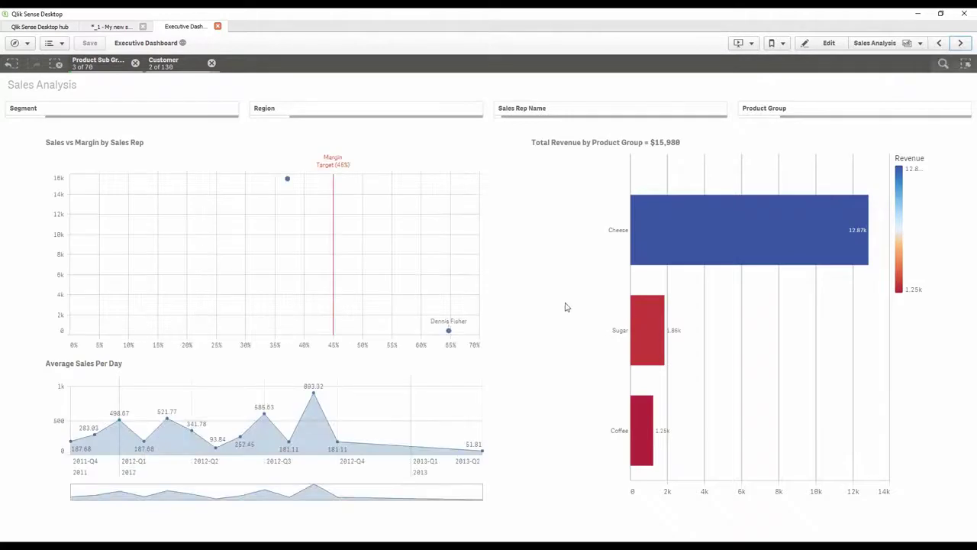
click(172, 66)
click(98, 62)
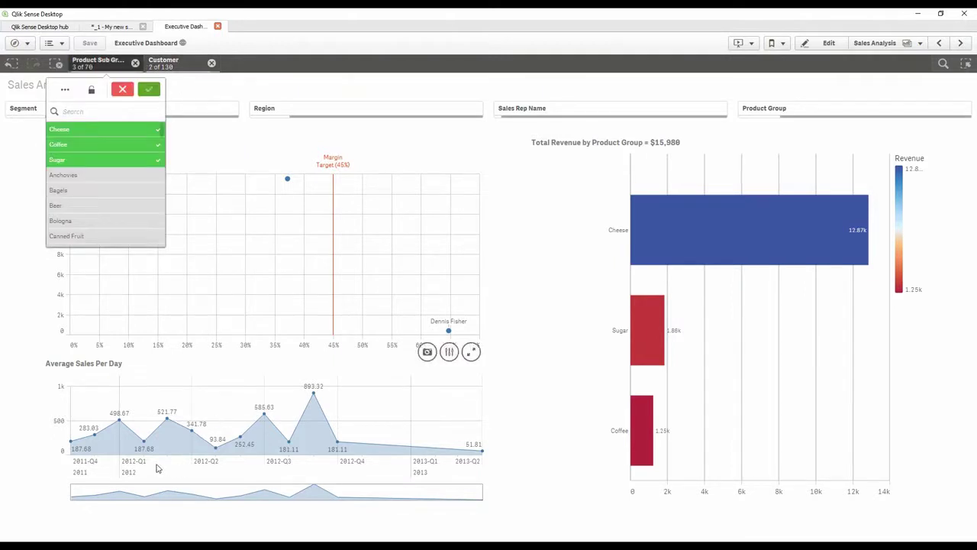
drag(156, 466, 296, 463)
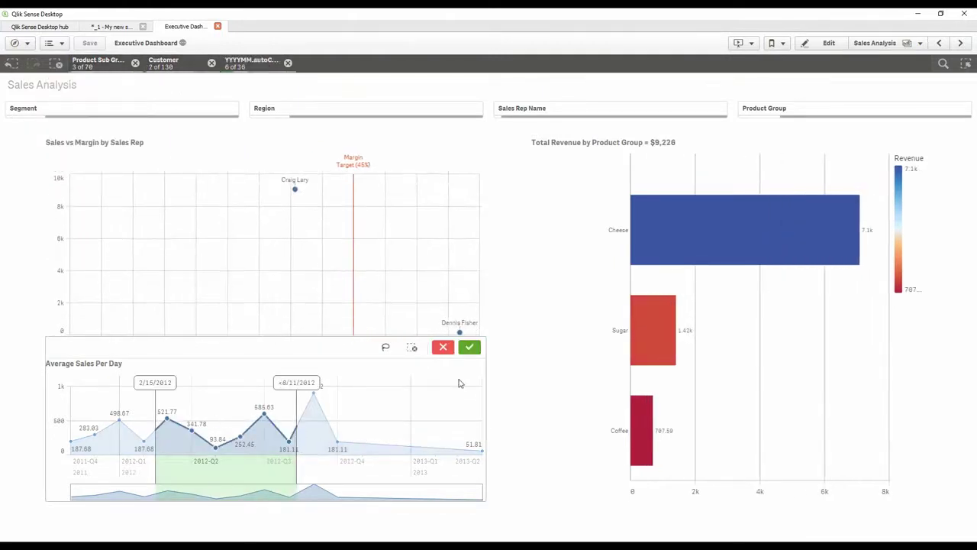
click(470, 347)
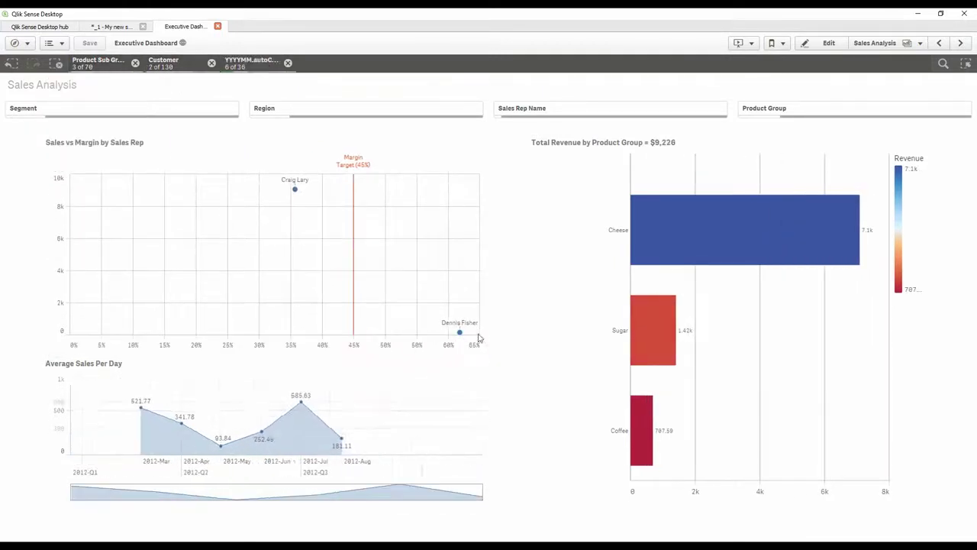
Step: On the Account Receivable Analysis sheet, select Carlson Mild Cheddar Cheese, Even Better String Cheese and Landslide Columbian Coffee in the product table
click(960, 43)
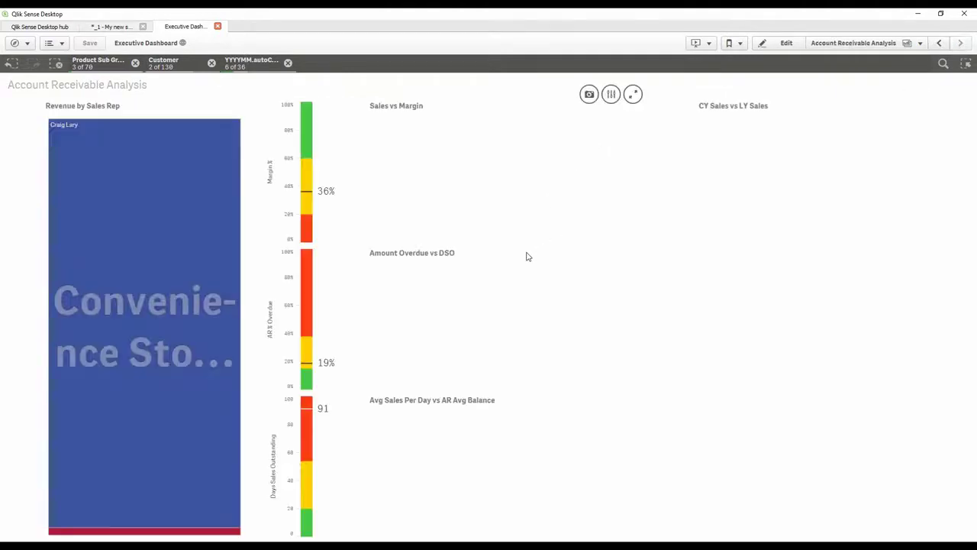
click(737, 208)
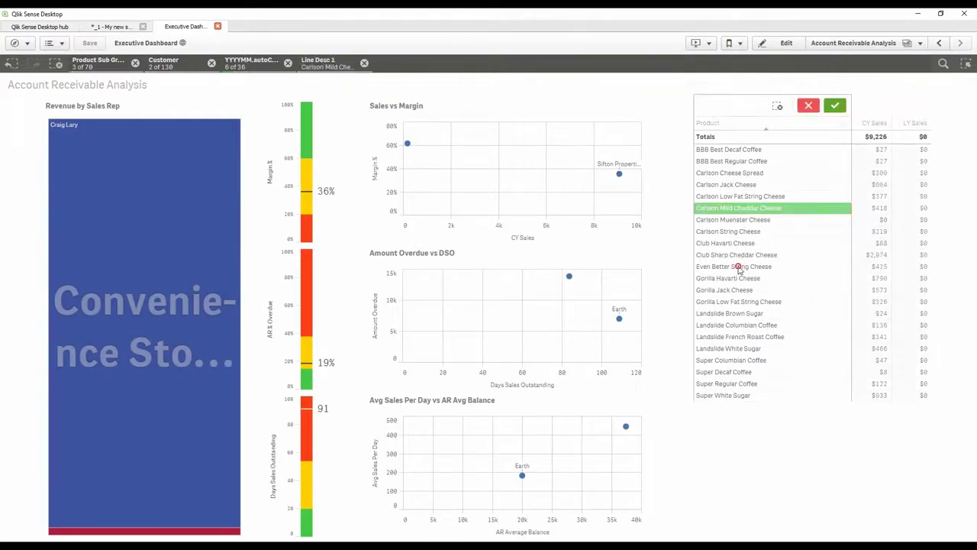
click(740, 266)
click(728, 325)
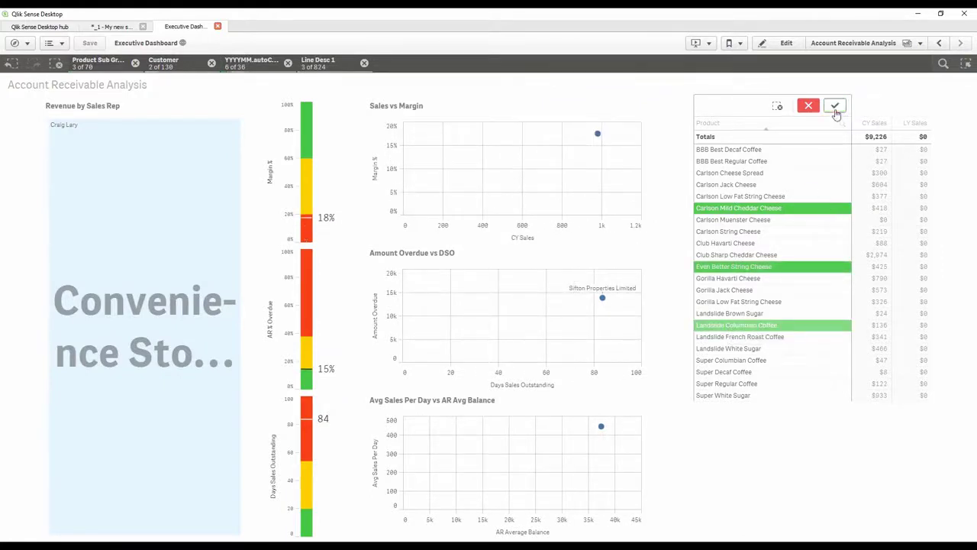
click(835, 105)
Step: Review the KPI Dashboard sheet with all selections applied, and switch back to the _1 app's first sheet
click(888, 46)
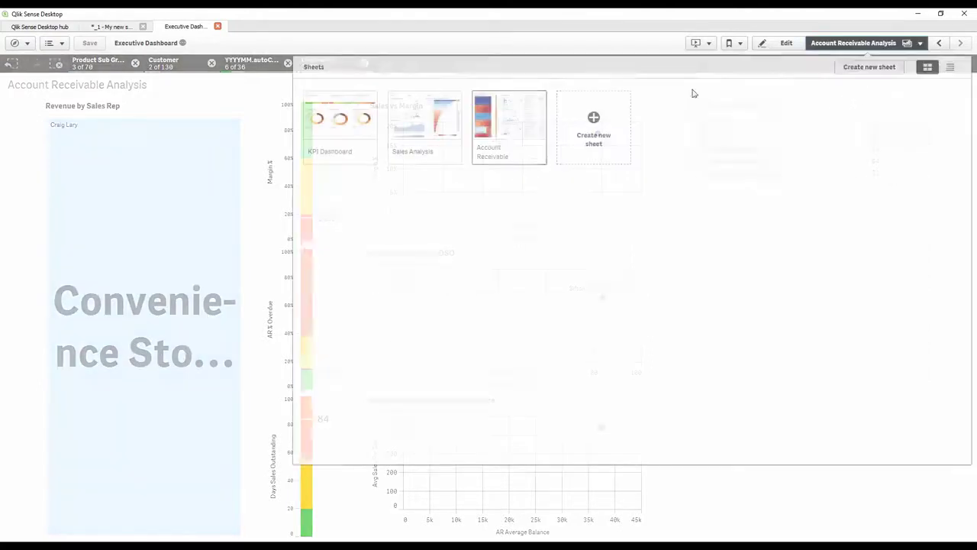
click(339, 135)
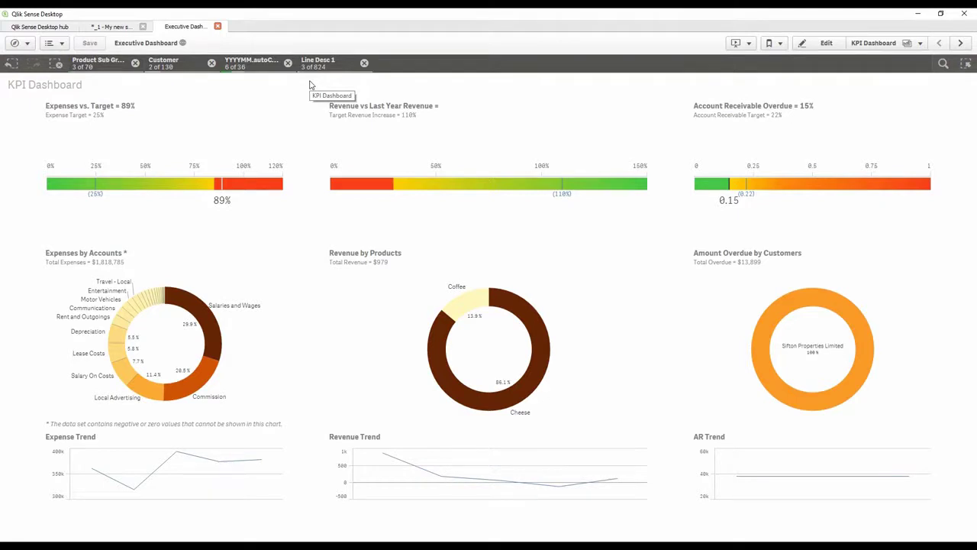
click(111, 27)
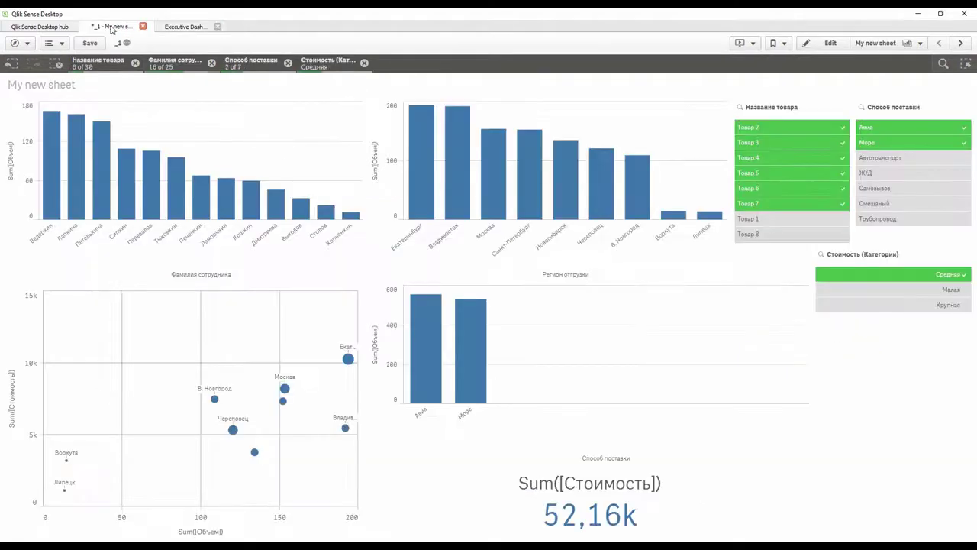
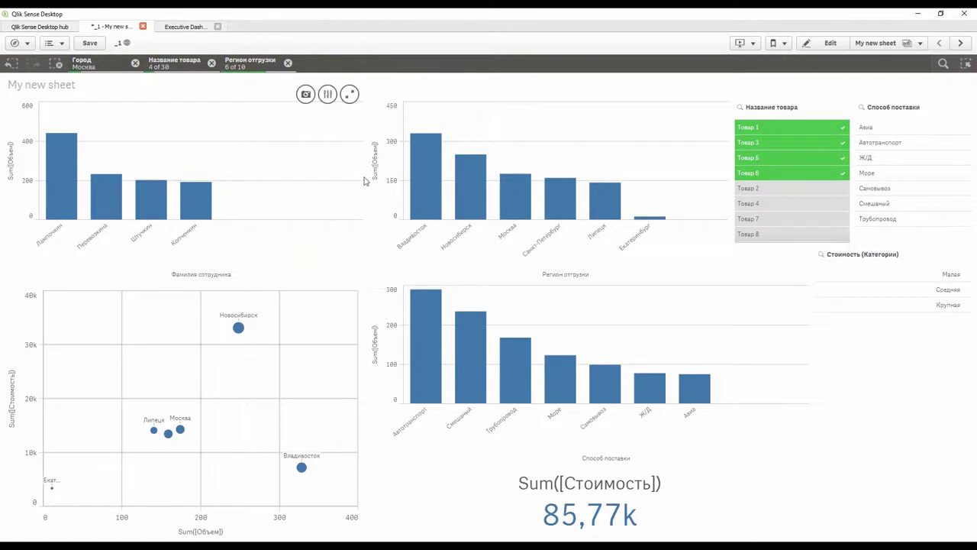
Step: Take snapshots of the scatter plot and the Фамилия сотрудника bar chart without adding annotations
mouse_move(386, 354)
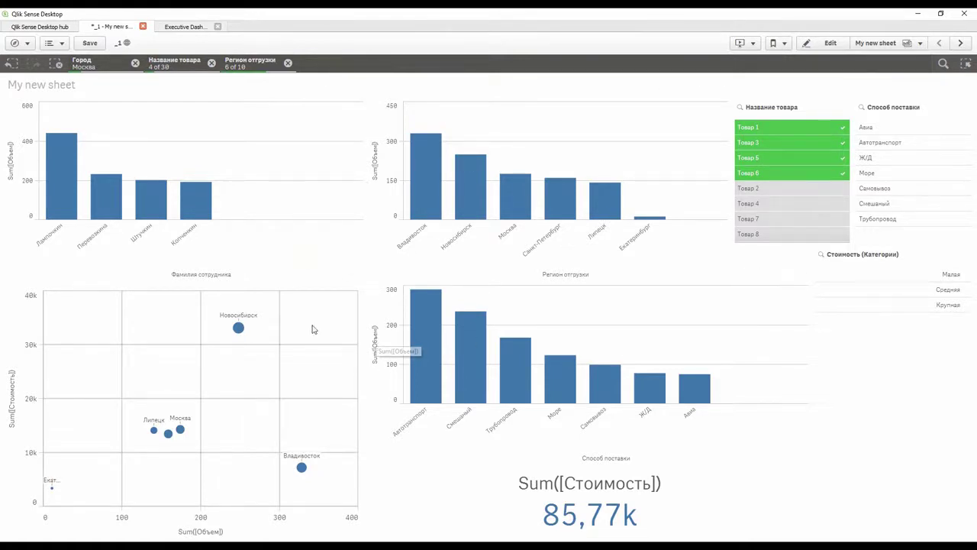
mouse_move(313, 329)
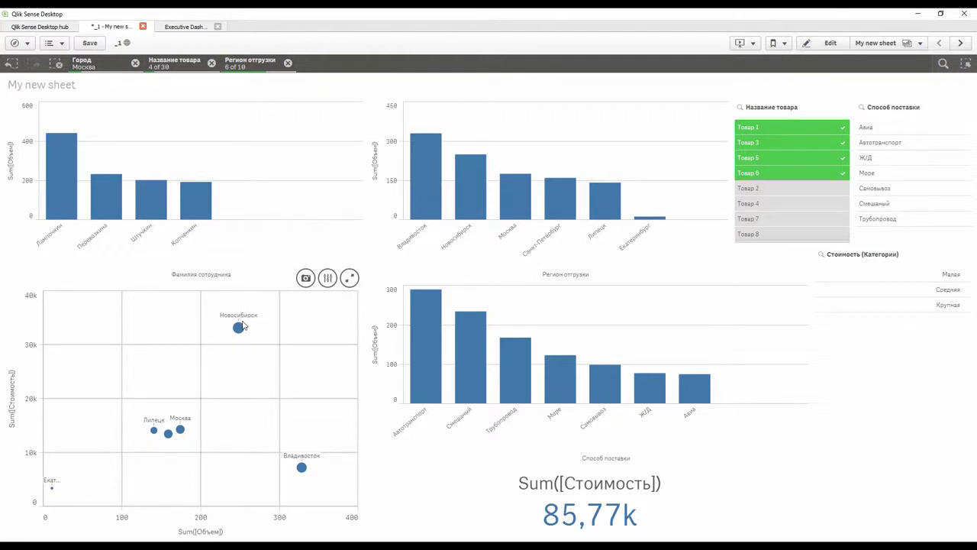
click(305, 278)
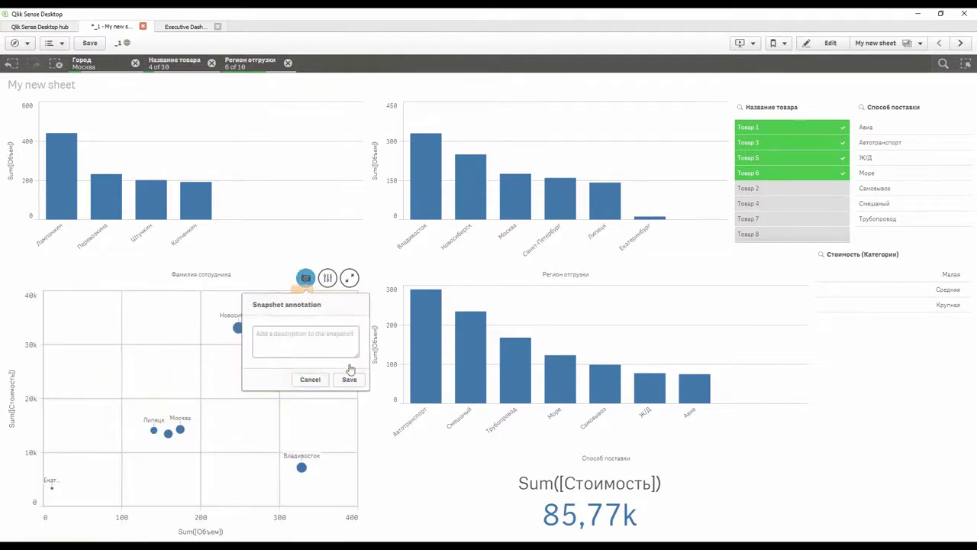
mouse_move(294, 155)
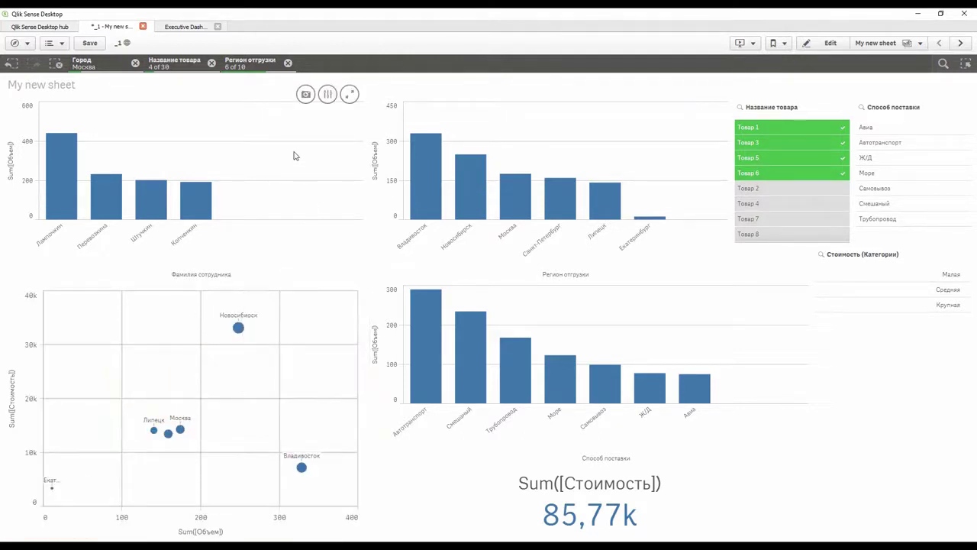
click(305, 94)
click(353, 200)
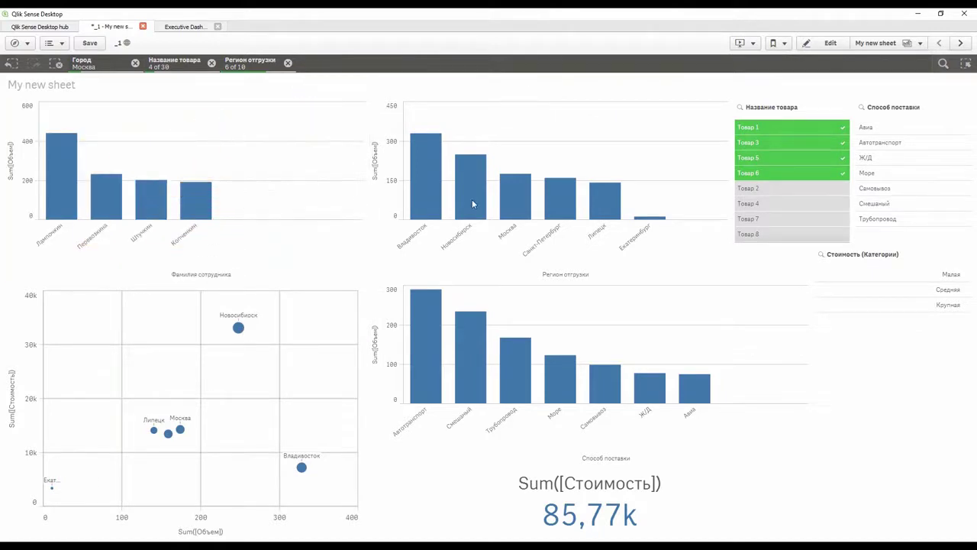
Step: Take snapshots of the Способ поставки bar chart and the Sum([Стоимость]) KPI without adding annotations
mouse_move(645, 351)
mouse_move(554, 369)
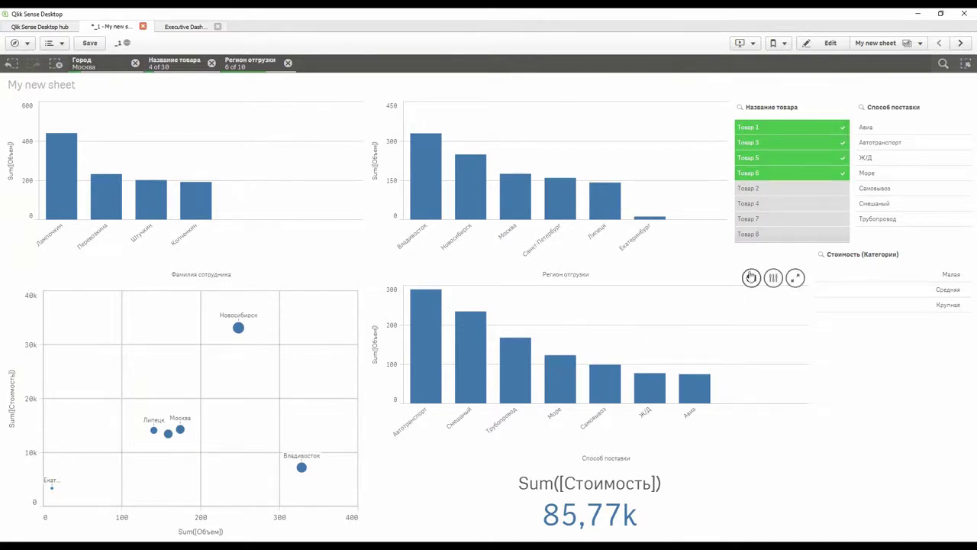
click(752, 277)
click(794, 379)
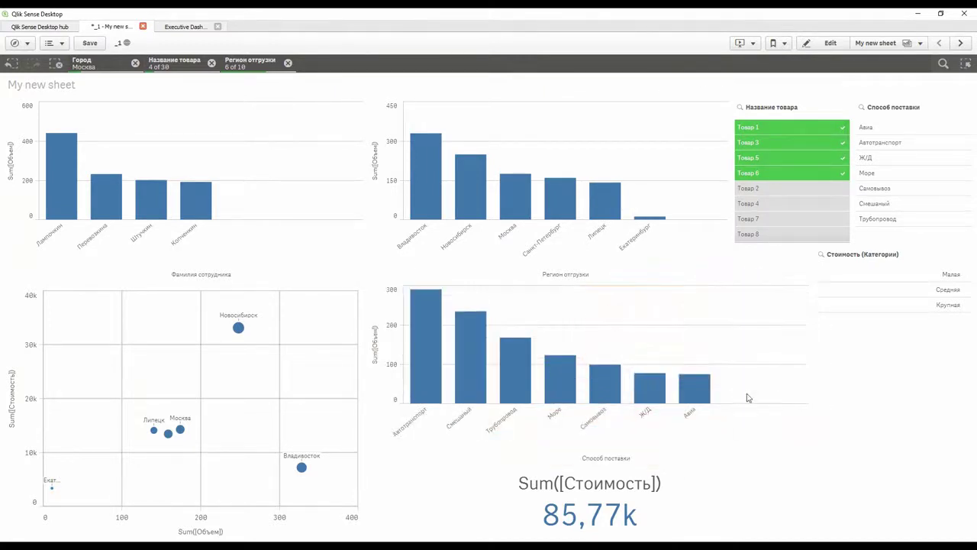
mouse_move(775, 469)
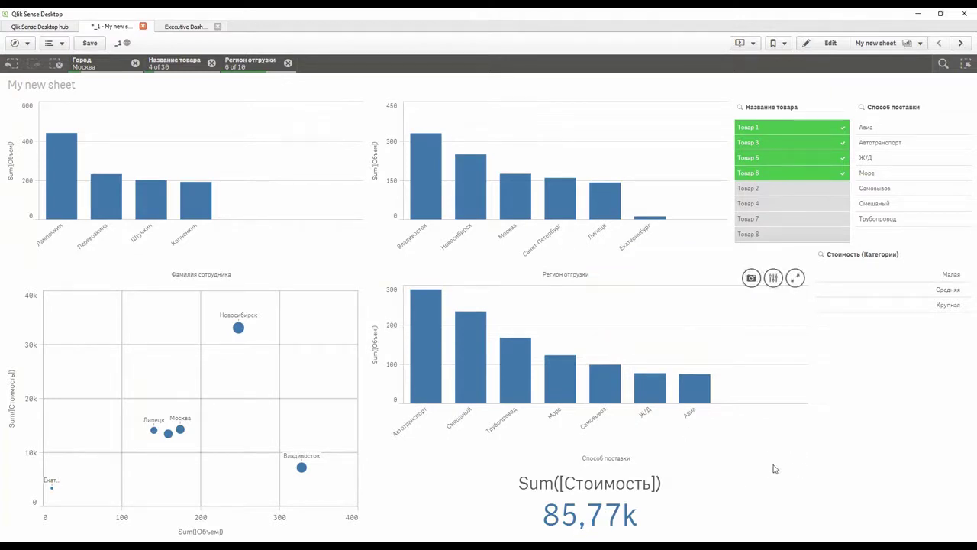
click(774, 462)
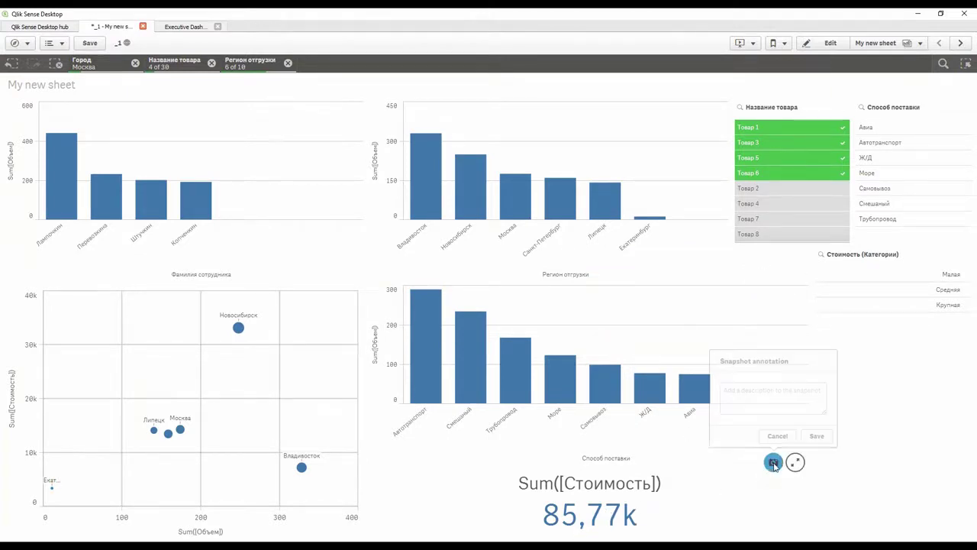
click(814, 436)
Step: Create a second story with its default title and open it for editing
click(740, 44)
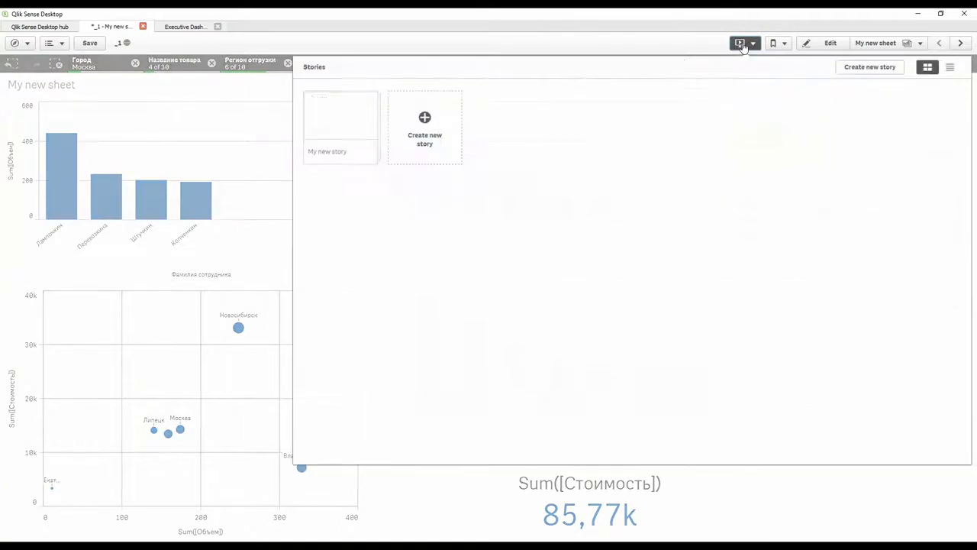
click(422, 117)
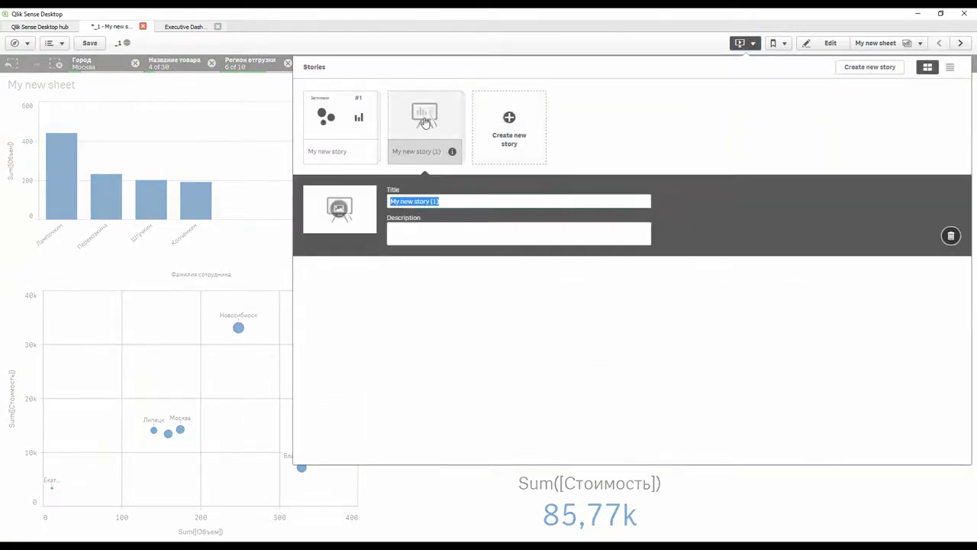
click(424, 120)
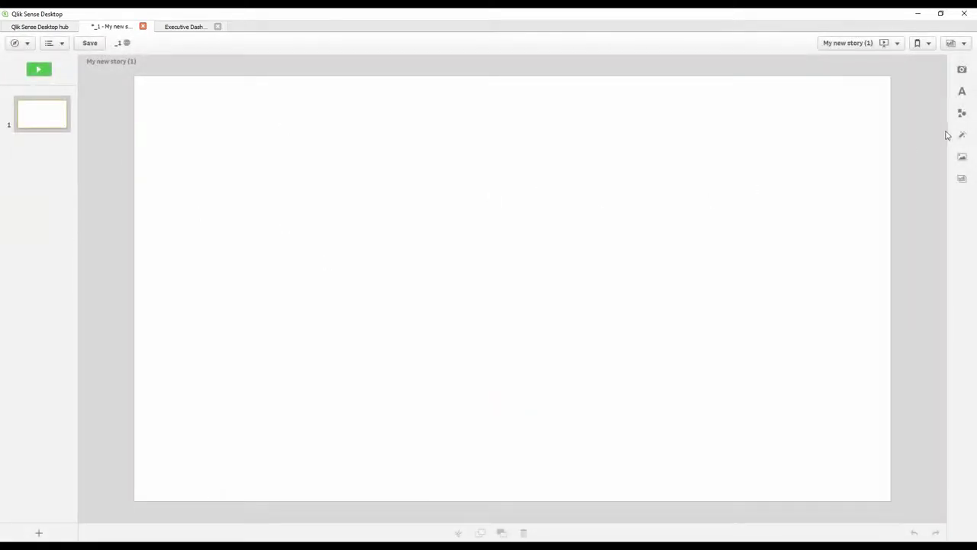
Step: Add a title text box reading "Заголовок" near the upper edge of the story's first slide
click(963, 91)
drag(932, 99, 336, 123)
double_click(336, 121)
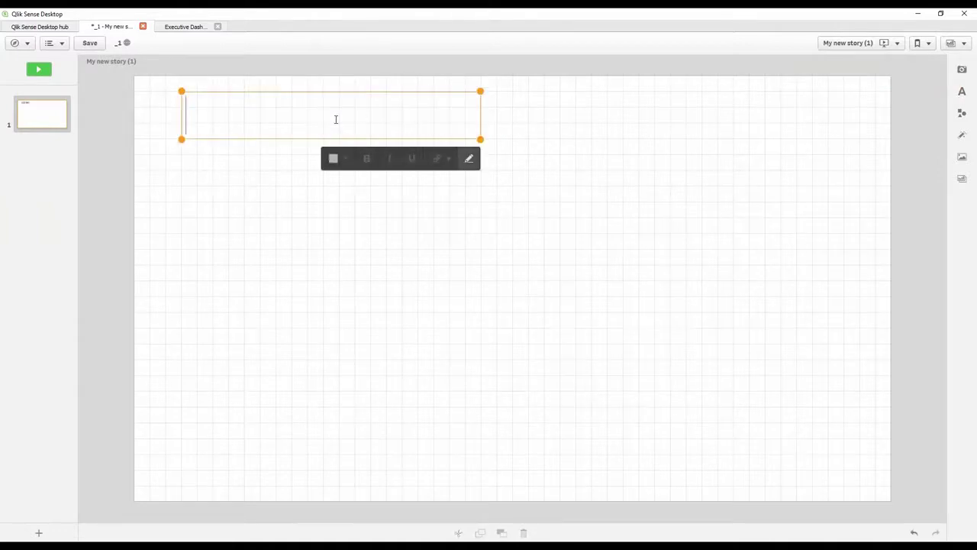
text(Заголово)
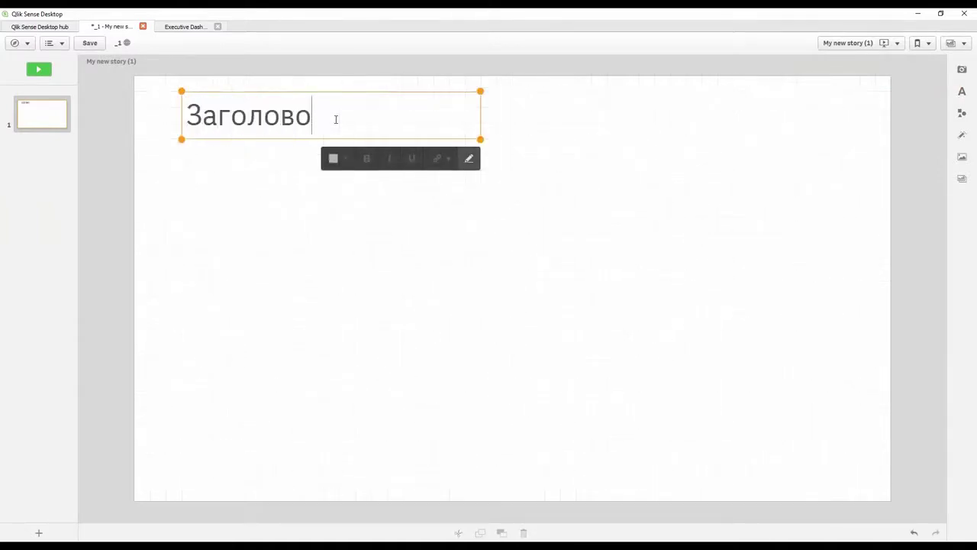
text(к)
click(713, 130)
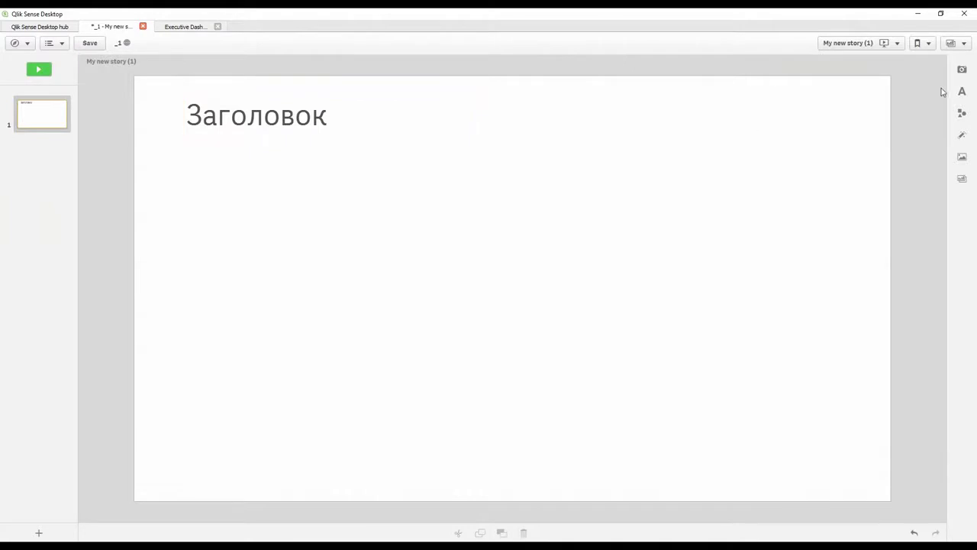
Step: Place snapshots of the Sum([Стоимость]) KPI and the Способ поставки and Фамилия сотрудника bar charts on the first slide
click(965, 71)
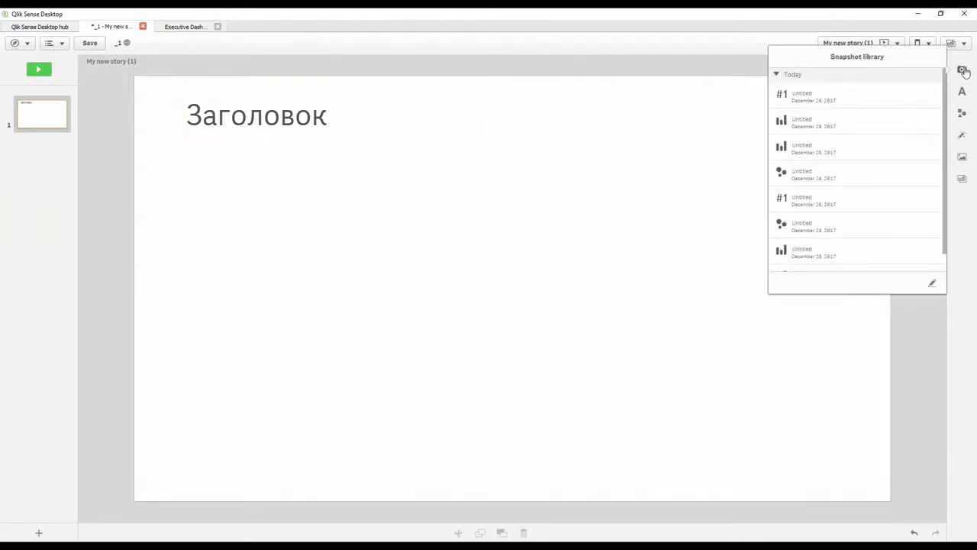
drag(820, 93, 672, 141)
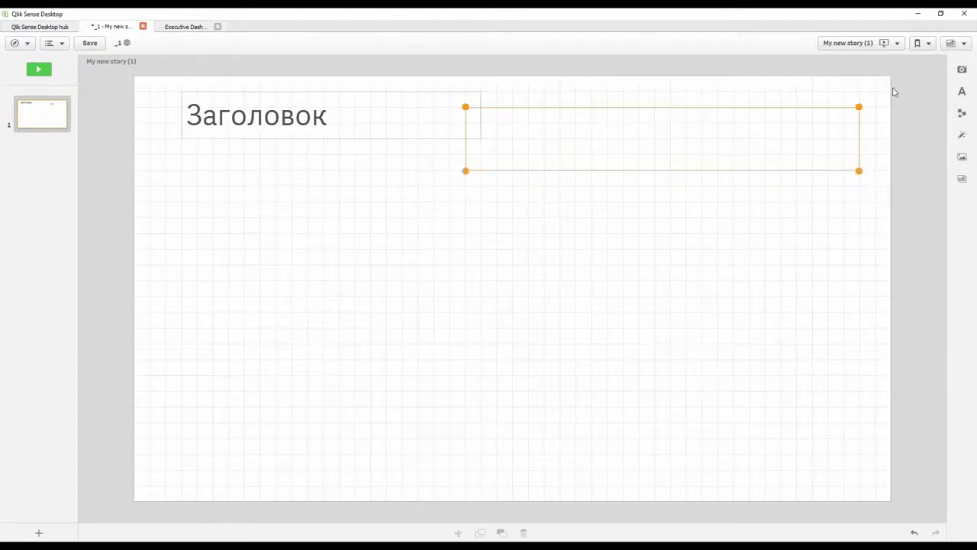
click(962, 69)
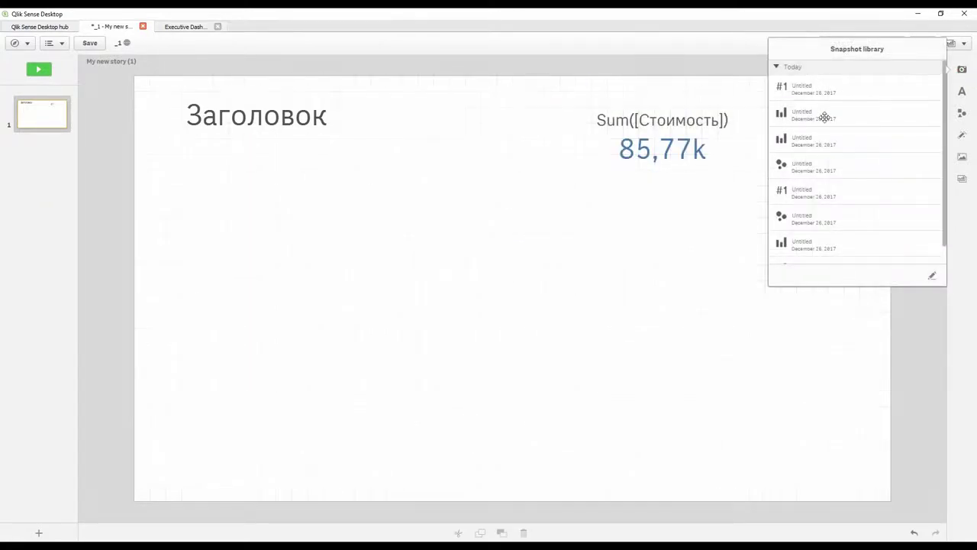
drag(833, 119, 338, 269)
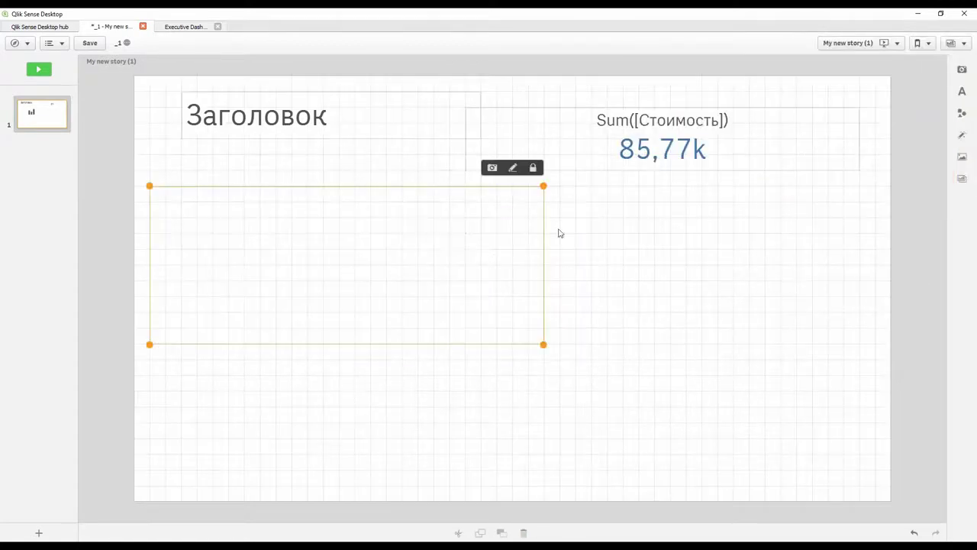
click(963, 72)
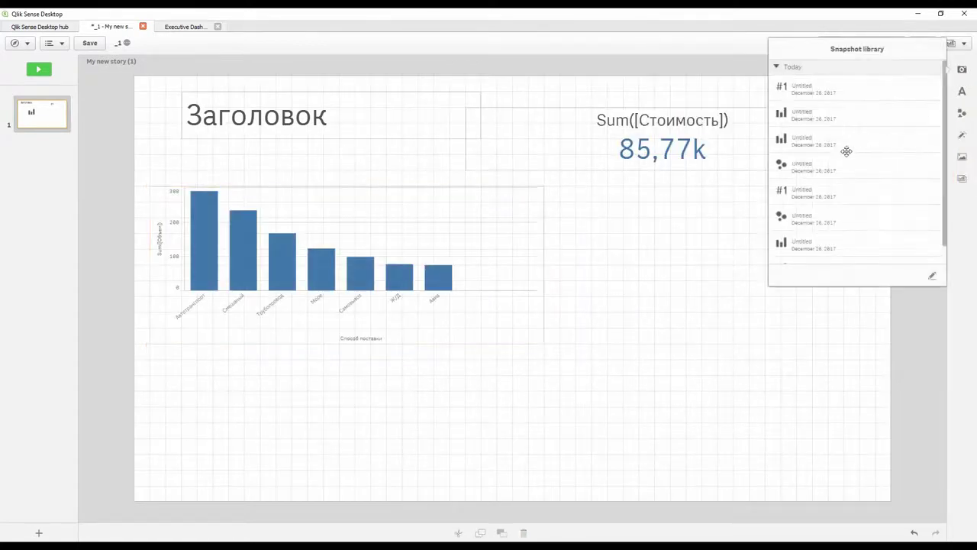
drag(779, 214, 698, 340)
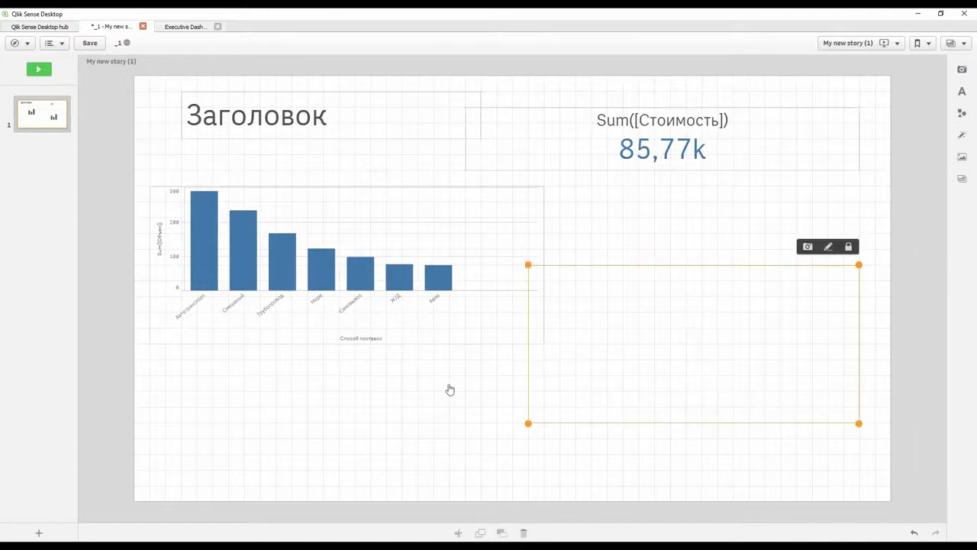
Step: Add a second slide to the story and place the scatter plot snapshot near its upper middle
click(37, 533)
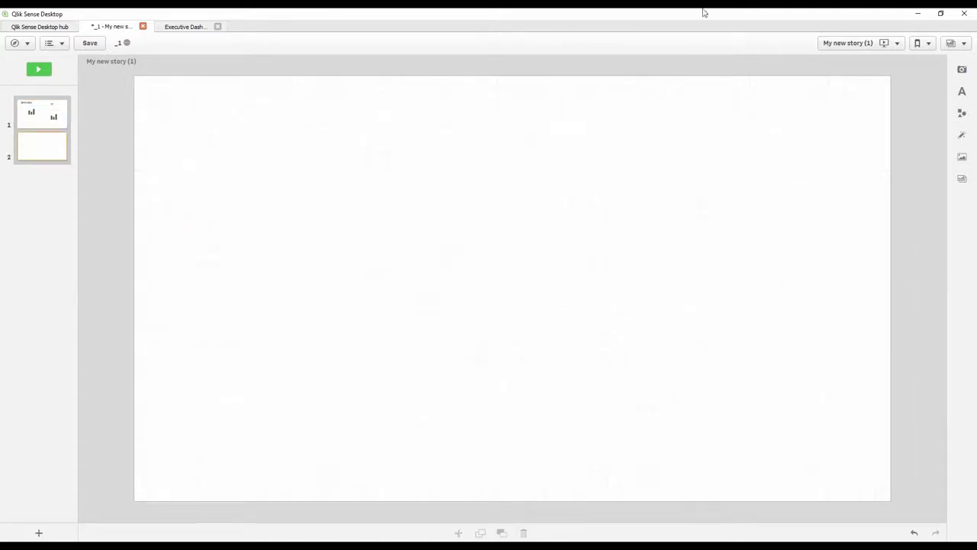
click(962, 70)
drag(814, 164, 581, 231)
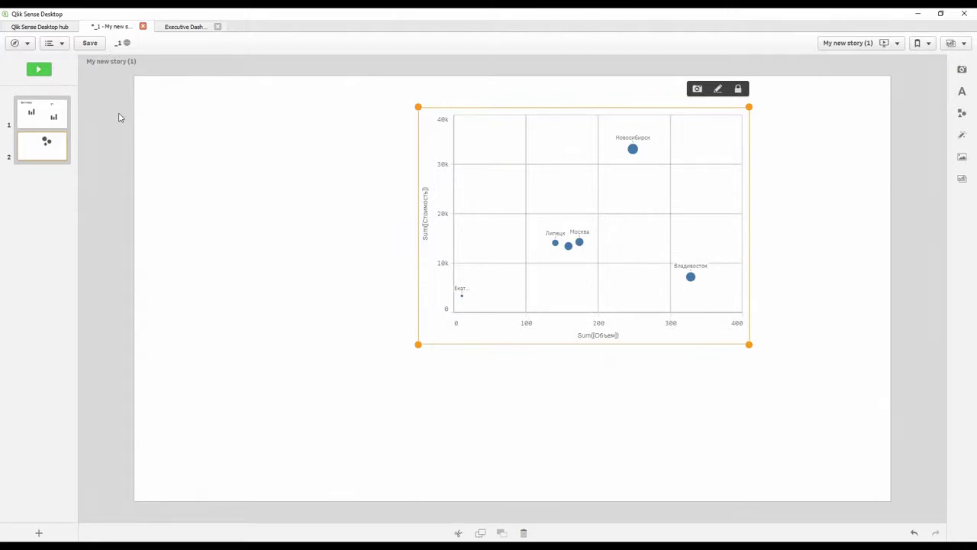
Step: Return to the first slide and look over the list of stories without switching stories
click(56, 112)
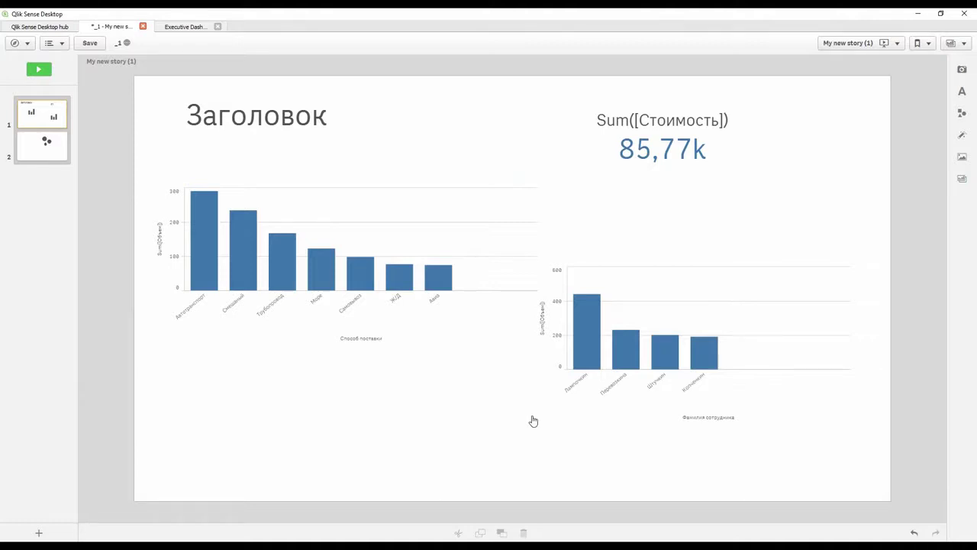
click(840, 43)
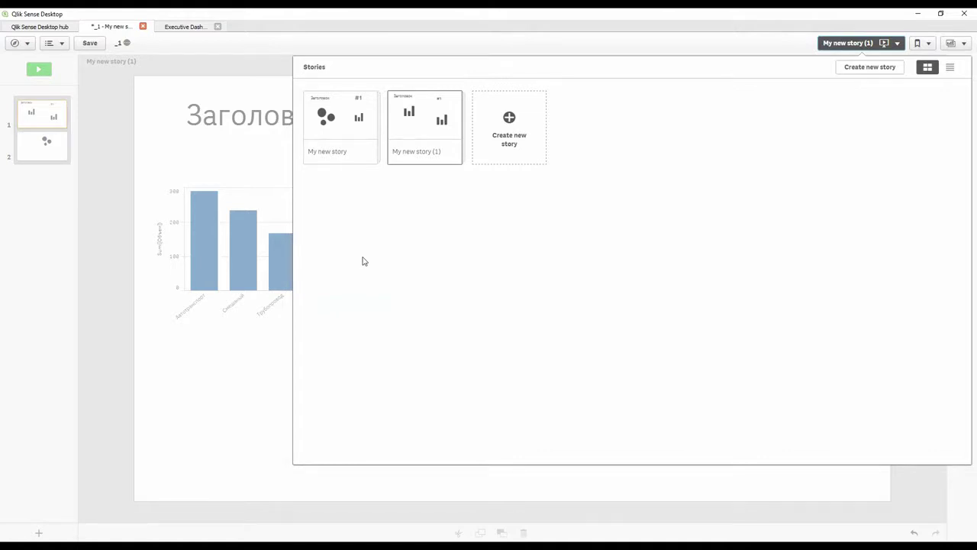
click(204, 97)
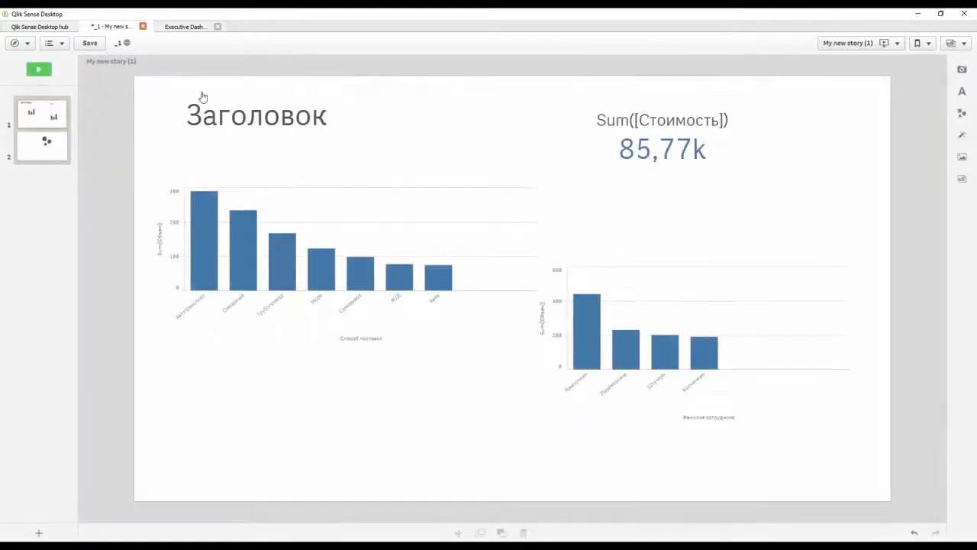
Step: Play the story and page between its two slides, ending on the scatter plot slide
click(39, 69)
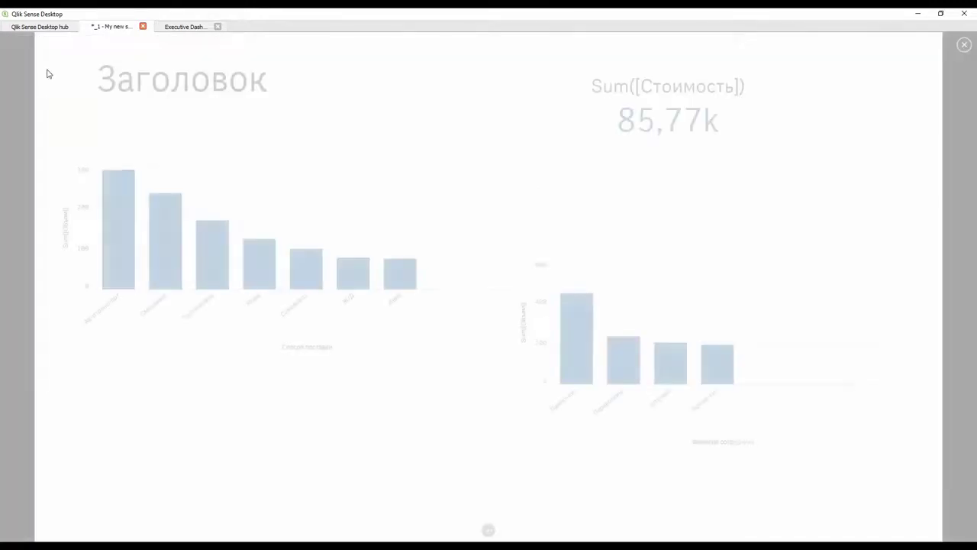
key(Right)
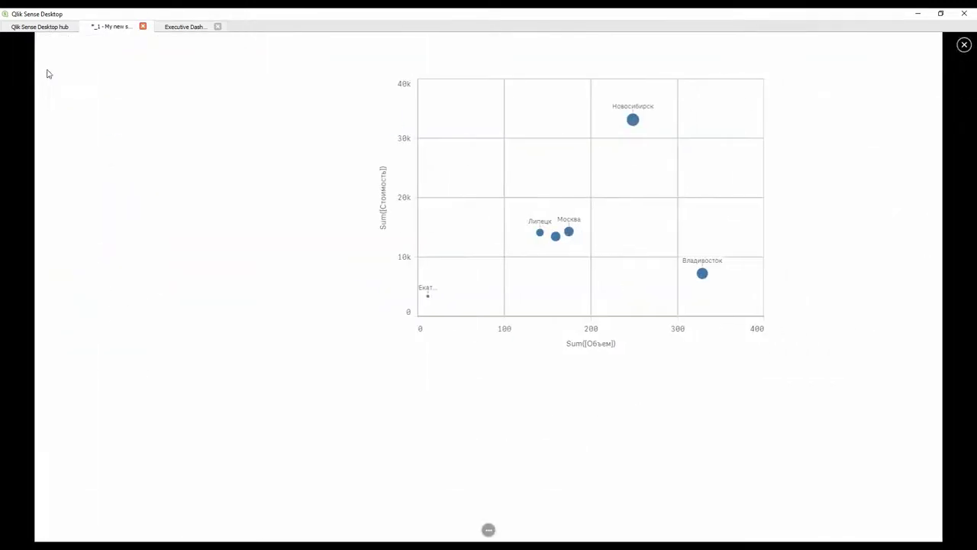
key(Left)
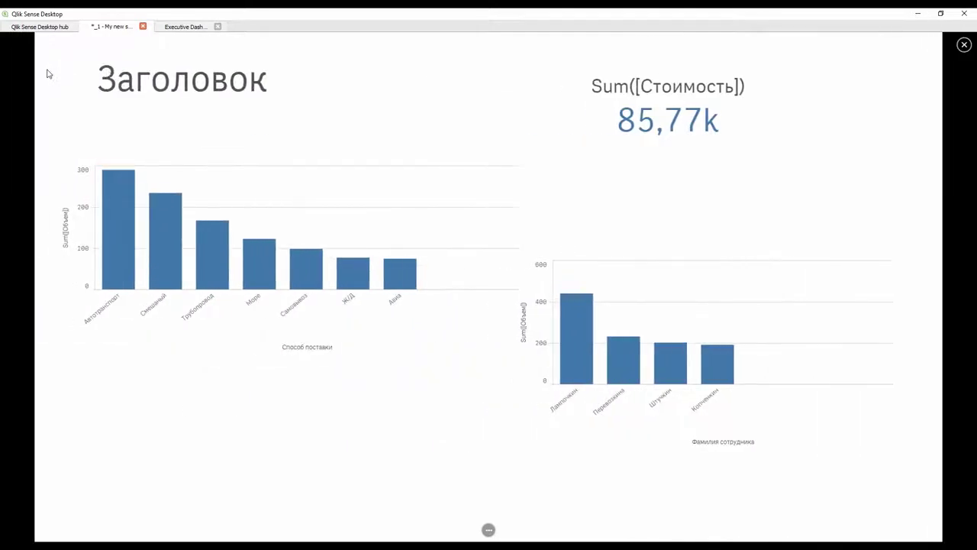
key(Right)
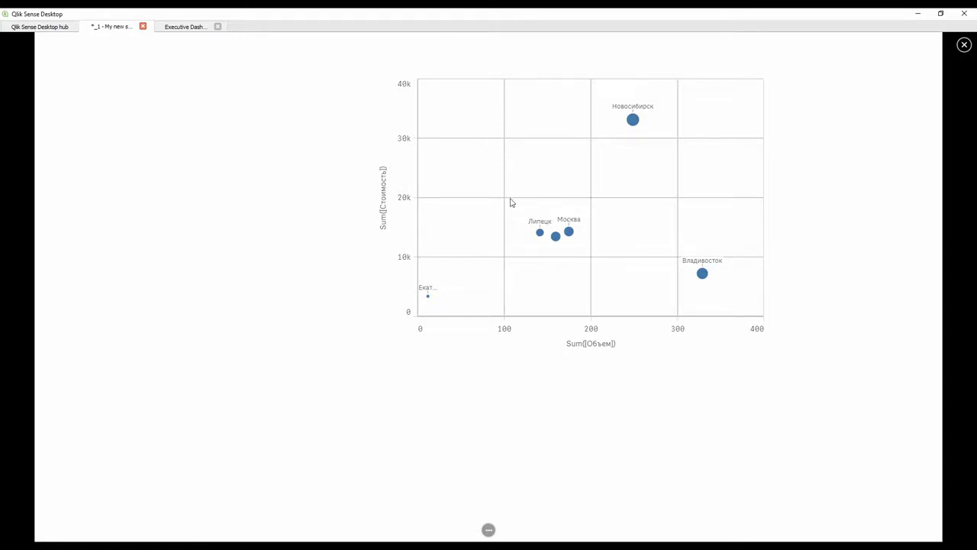
Step: Go to the scatter plot snapshot's source sheet and inspect the current Город, Название товара and Регион отгрузки selections
right_click(491, 166)
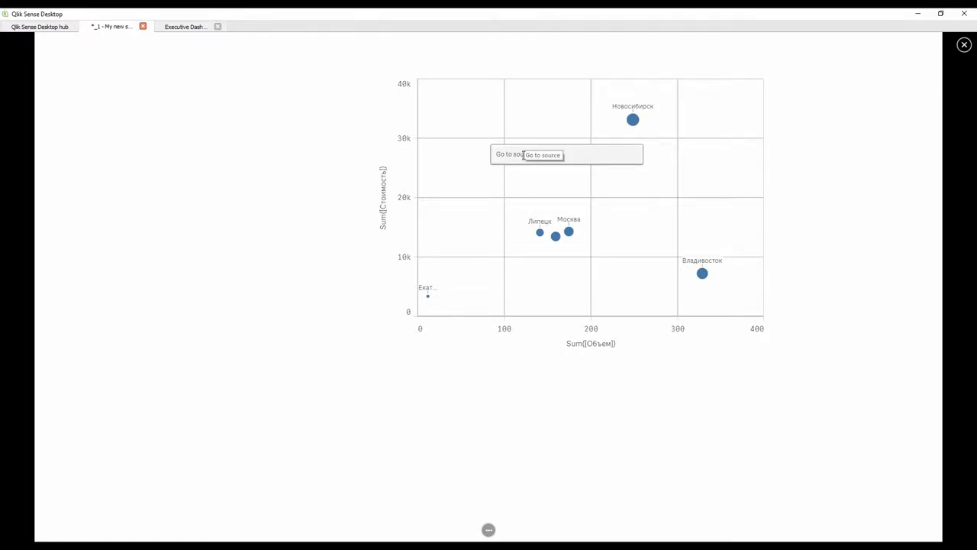
click(512, 154)
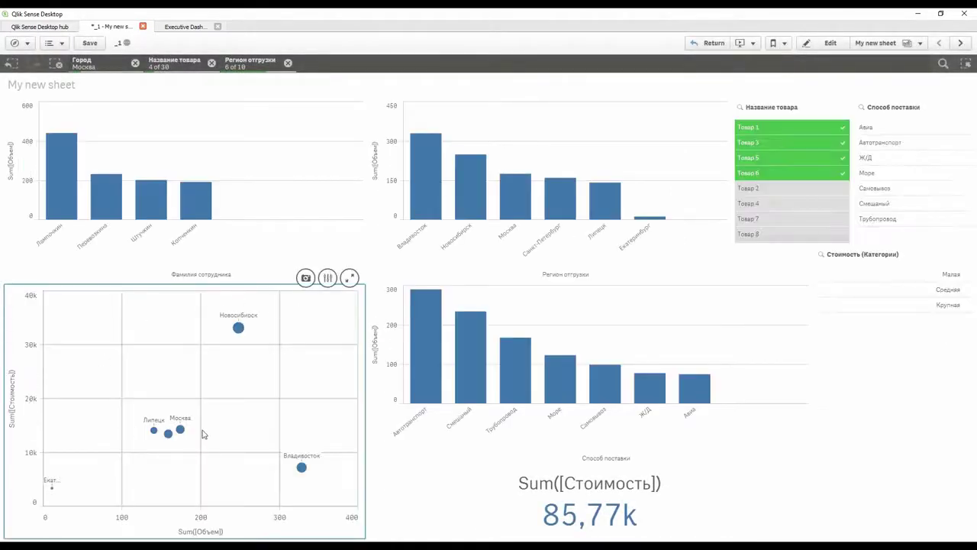
click(114, 65)
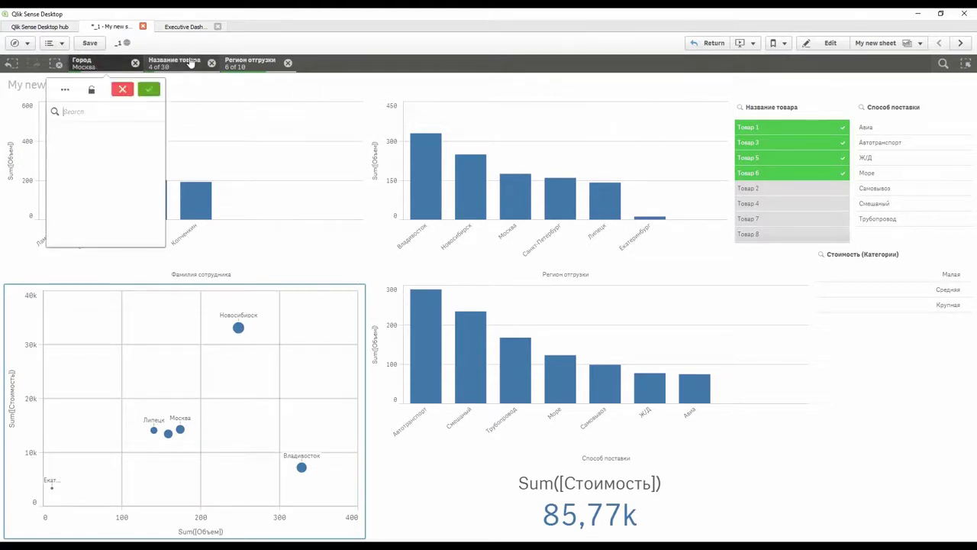
click(175, 63)
click(239, 65)
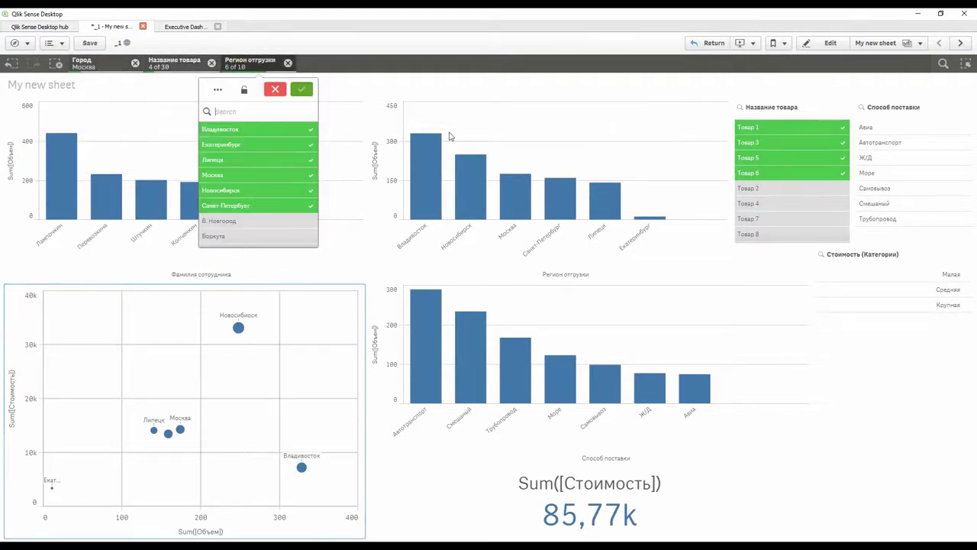
click(555, 37)
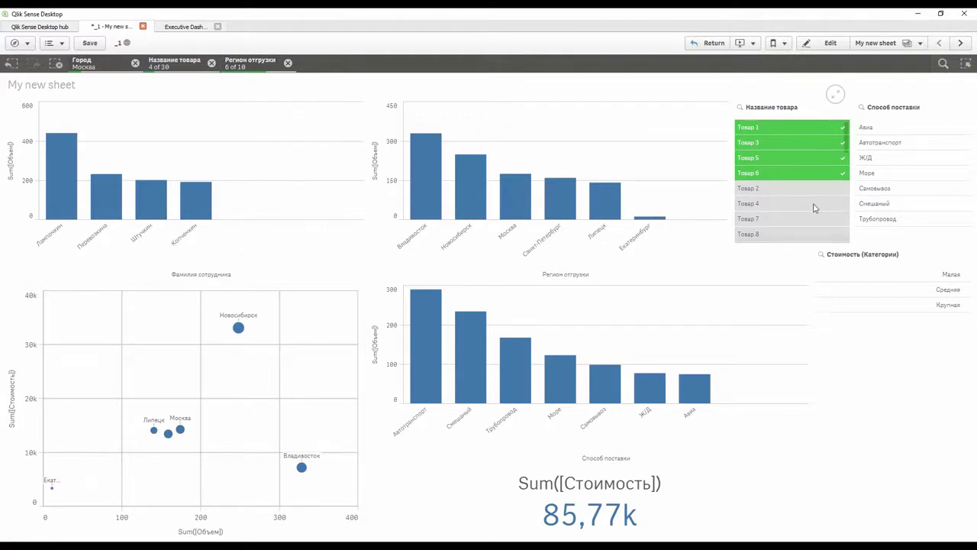
Step: Select delivery methods Самовывоз, Смешаный and Трубопровод, add Товар 4, Товар 7 and Товар 8, and return to the story
click(880, 188)
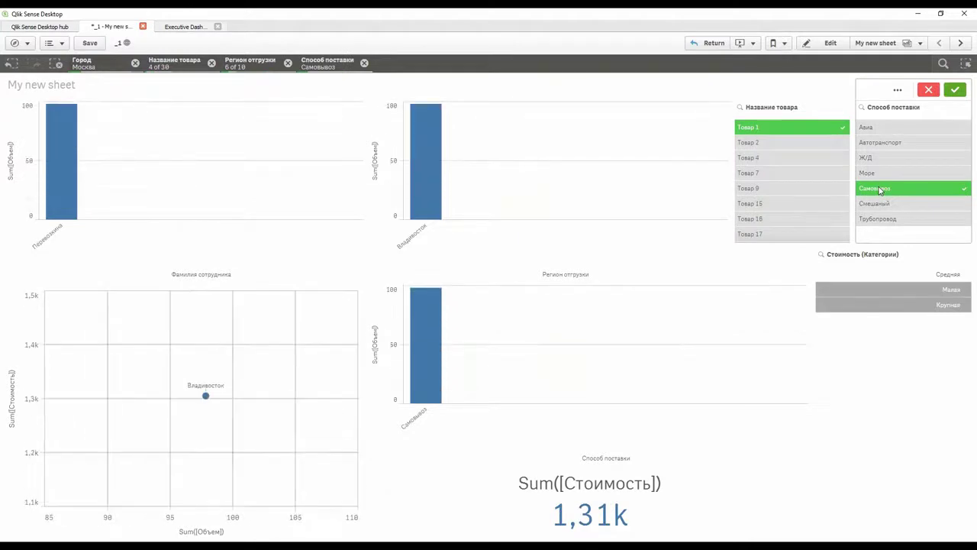
drag(880, 190, 882, 219)
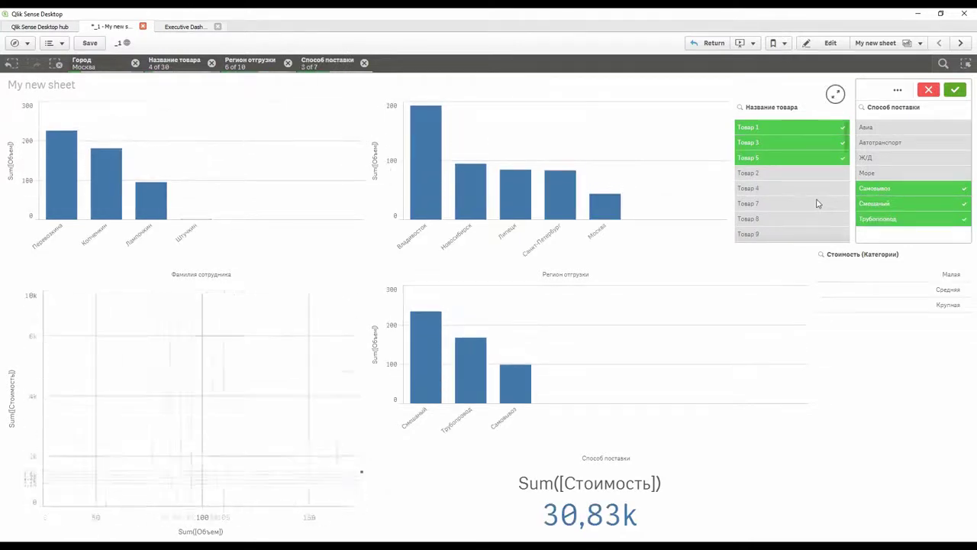
drag(745, 188, 769, 217)
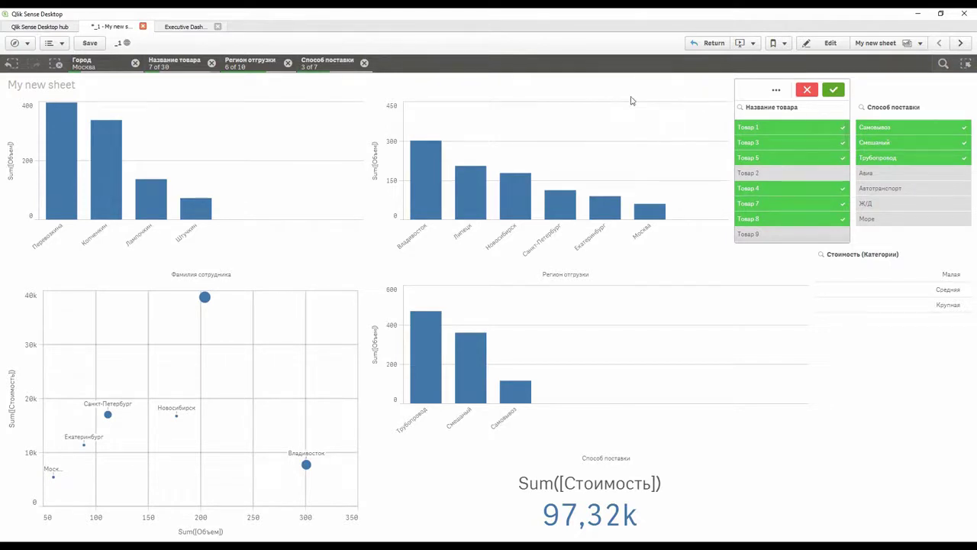
click(701, 50)
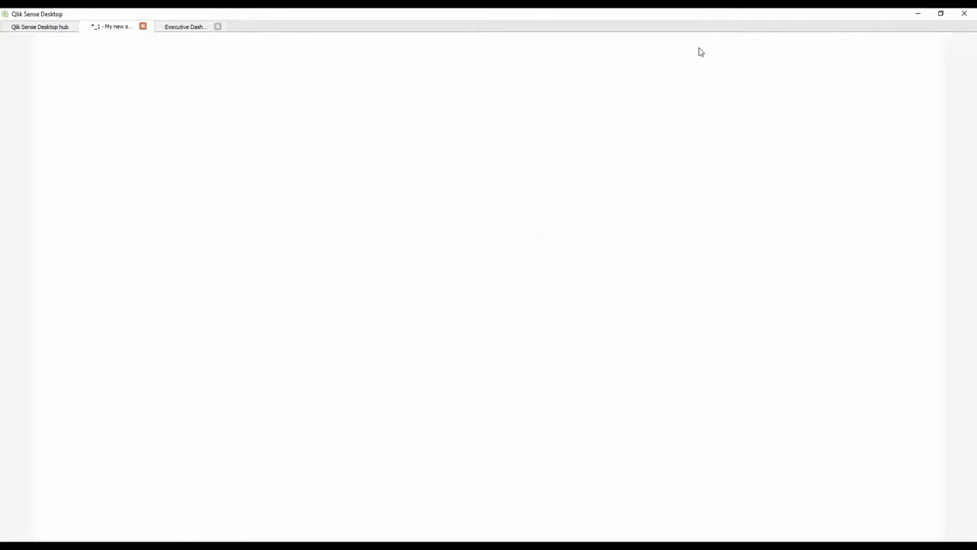